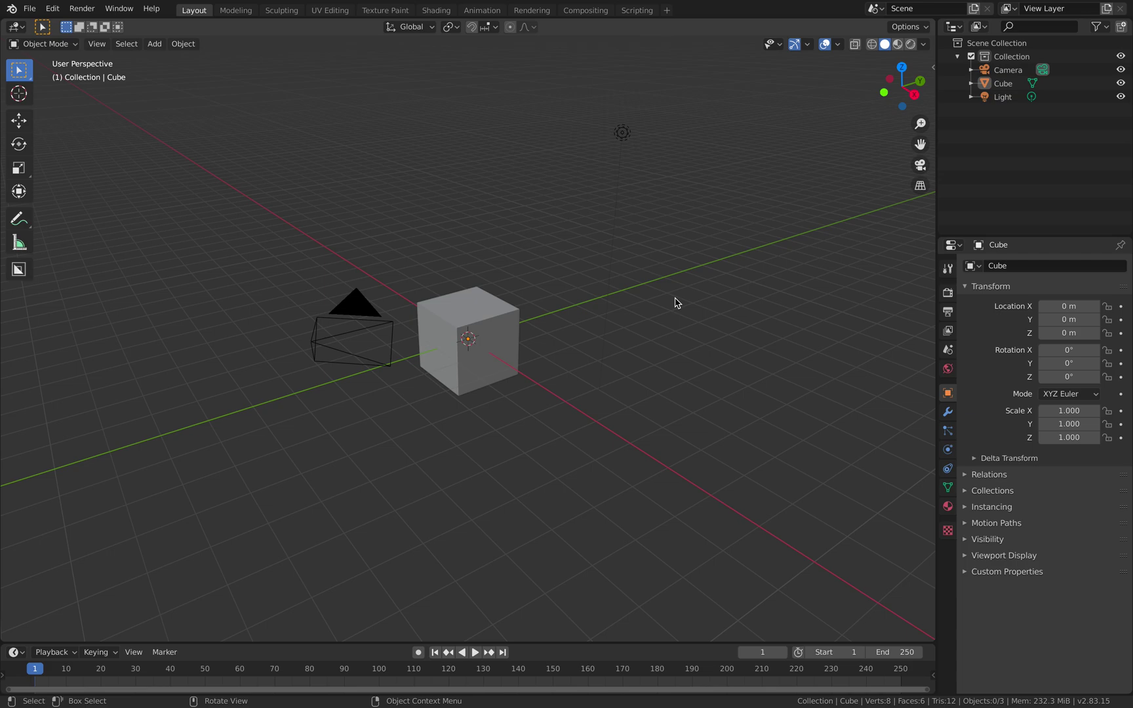
- Delete all the default objects from the scene
middle_click_drag(677, 303, 652, 295)
key("a")
key("x")
left_click(654, 295)
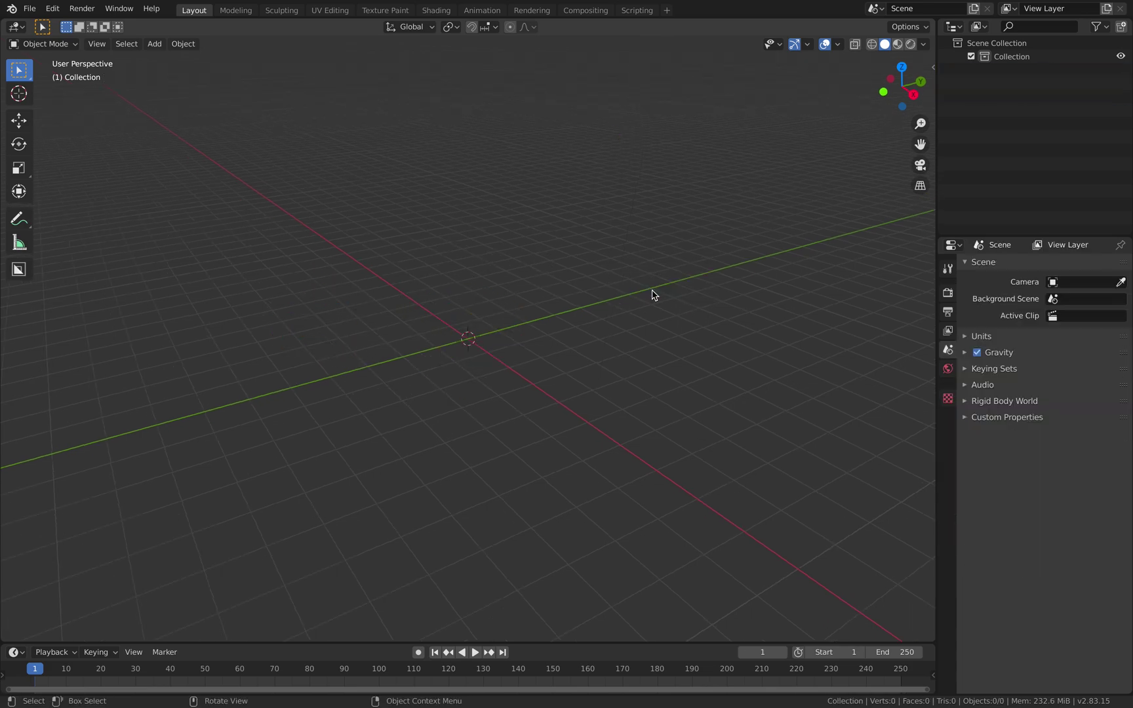
- Split the 3D viewport horizontally and turn the upper area into a Sverchok node editor with a new node tree, hiding its sidebar
left_click_drag(931, 26, 931, 344)
left_click(13, 33)
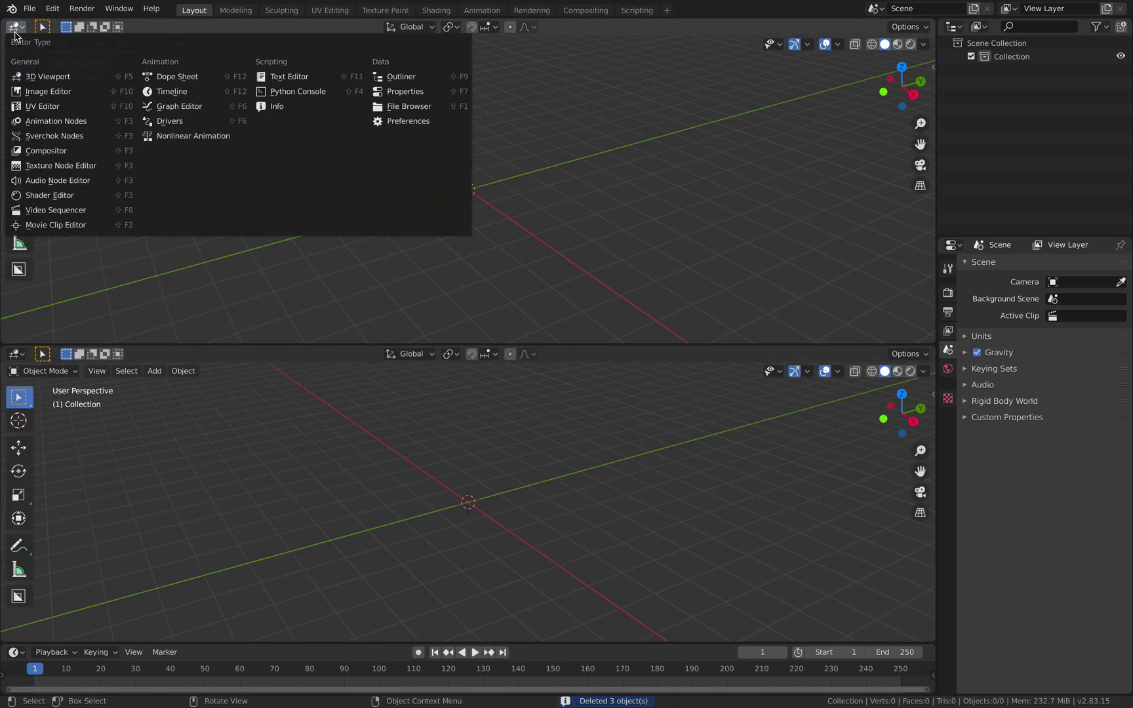
left_click(71, 136)
left_click(485, 28)
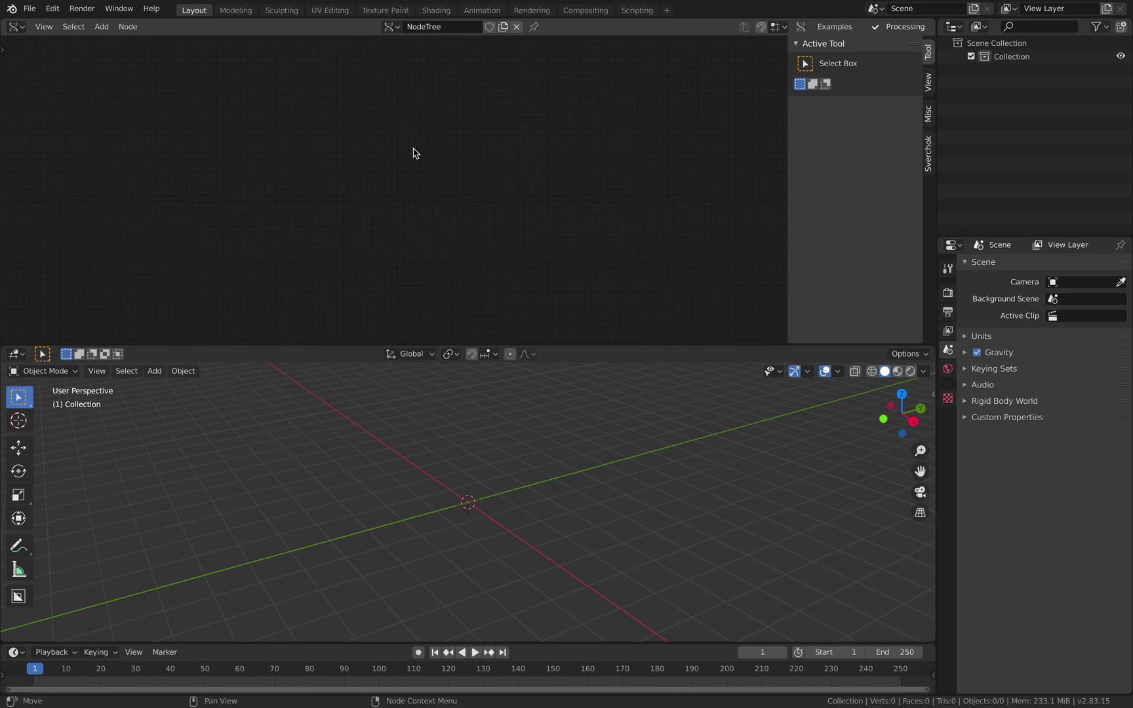
left_click_drag(789, 133, 941, 136)
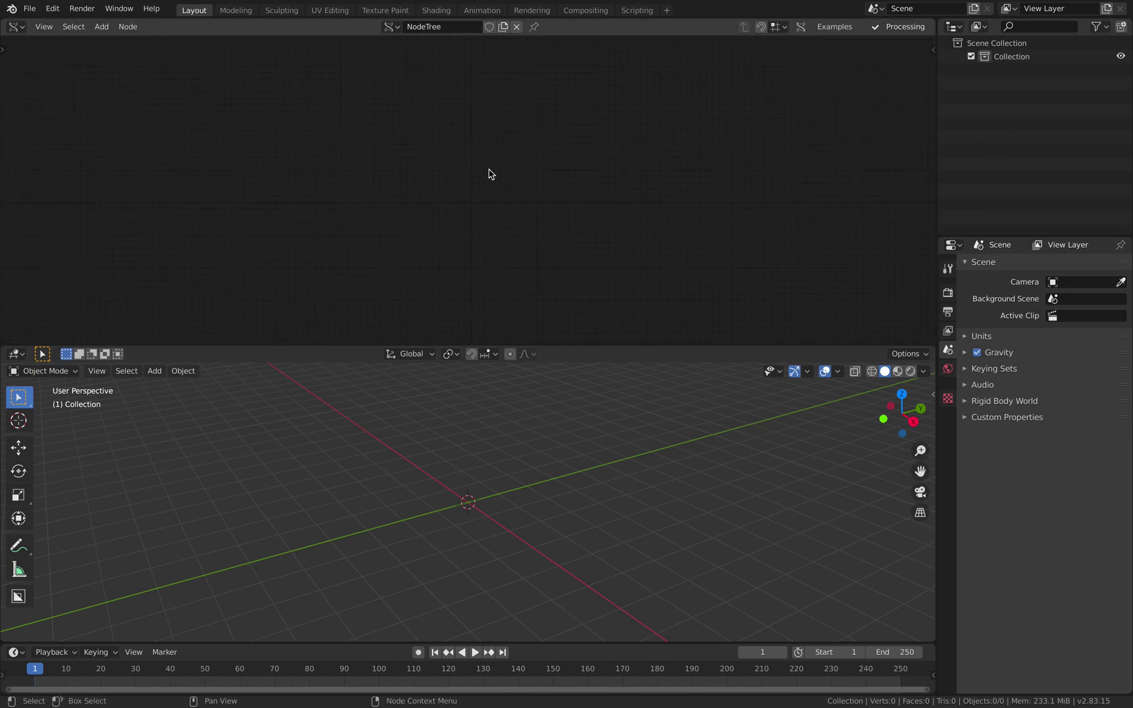
- Add an IcoSphere generator node to the Sverchok node tree
key("shift+a")
left_click(437, 157)
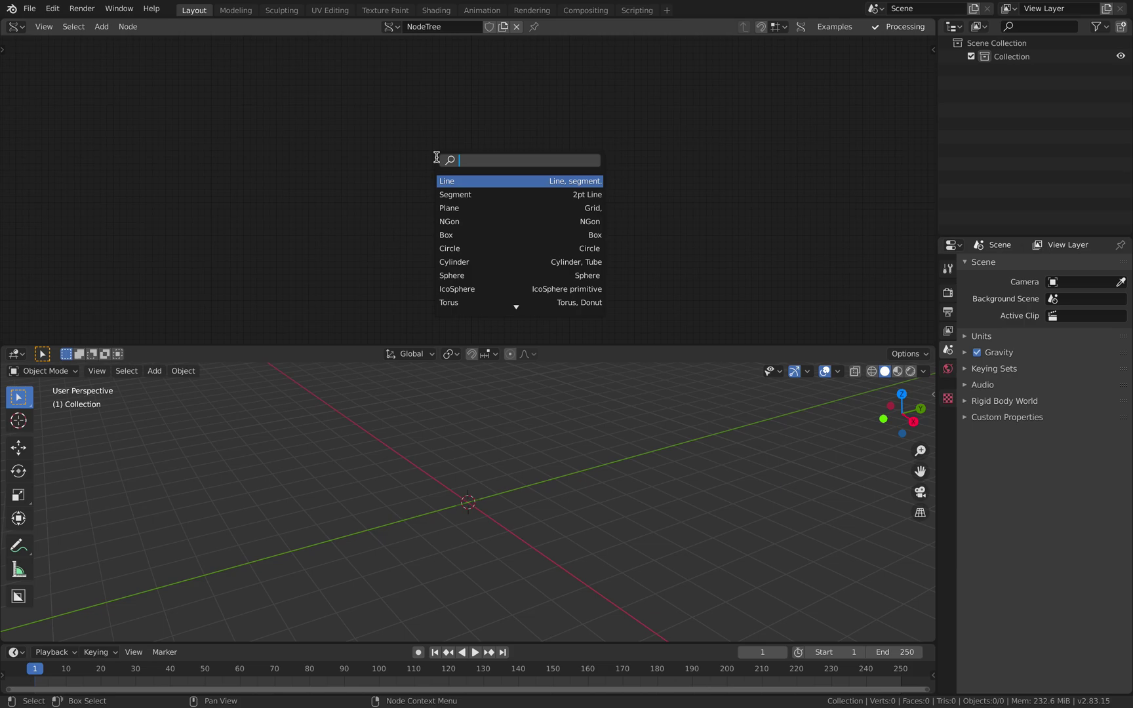
type("ico")
key("Return")
left_click(372, 138)
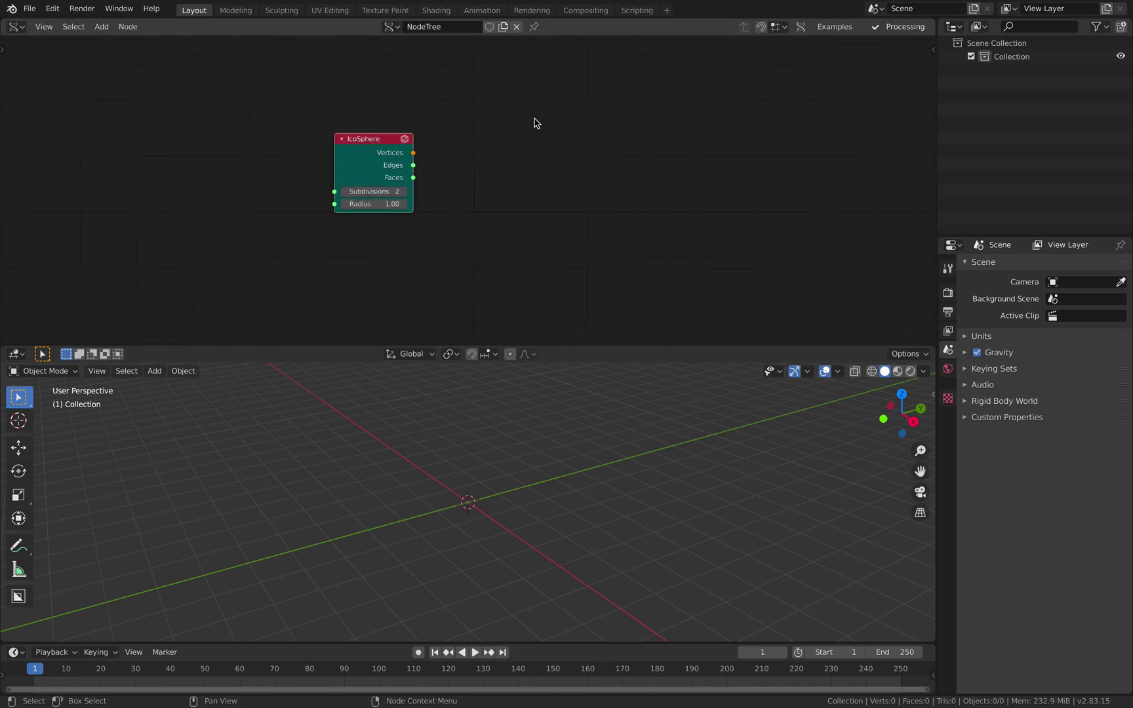
- Add a BMesh viewer node beside the IcoSphere node
key("shift+a")
left_click(535, 120)
type("bmesh")
key("Return")
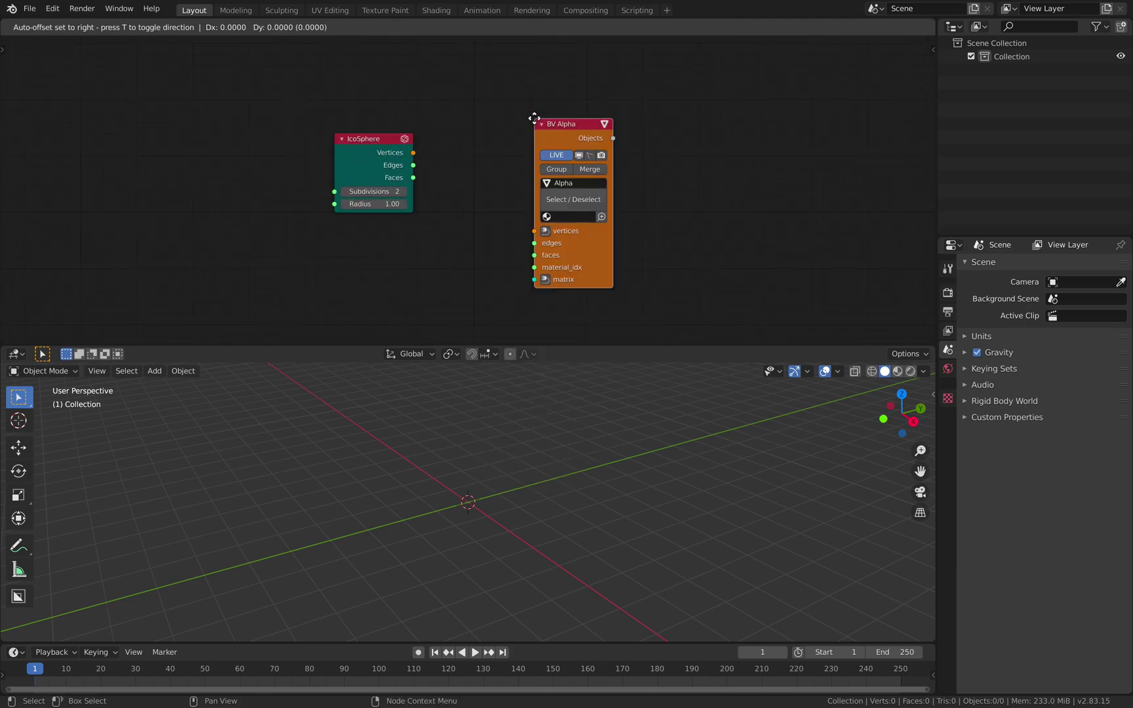
left_click(537, 117)
- Link the IcoSphere's vertices and faces to the viewer node and set the sphere's subdivisions to 1
left_click_drag(536, 232, 537, 230)
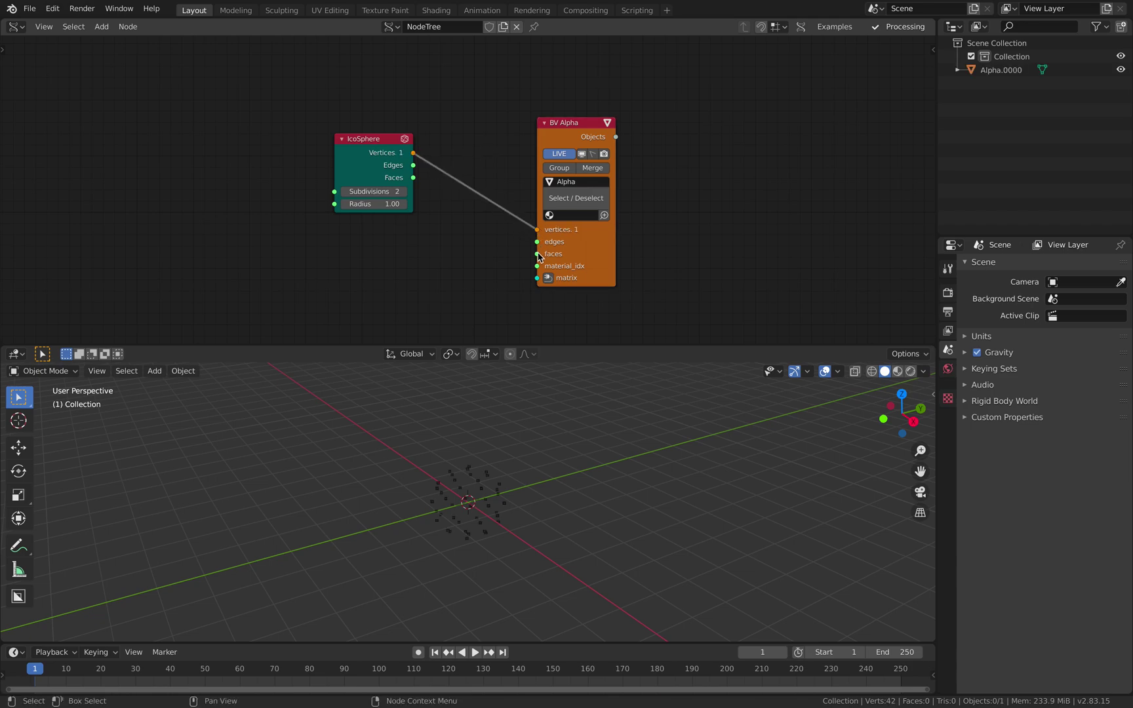
left_click_drag(431, 190, 414, 178)
left_click_drag(586, 240, 613, 236)
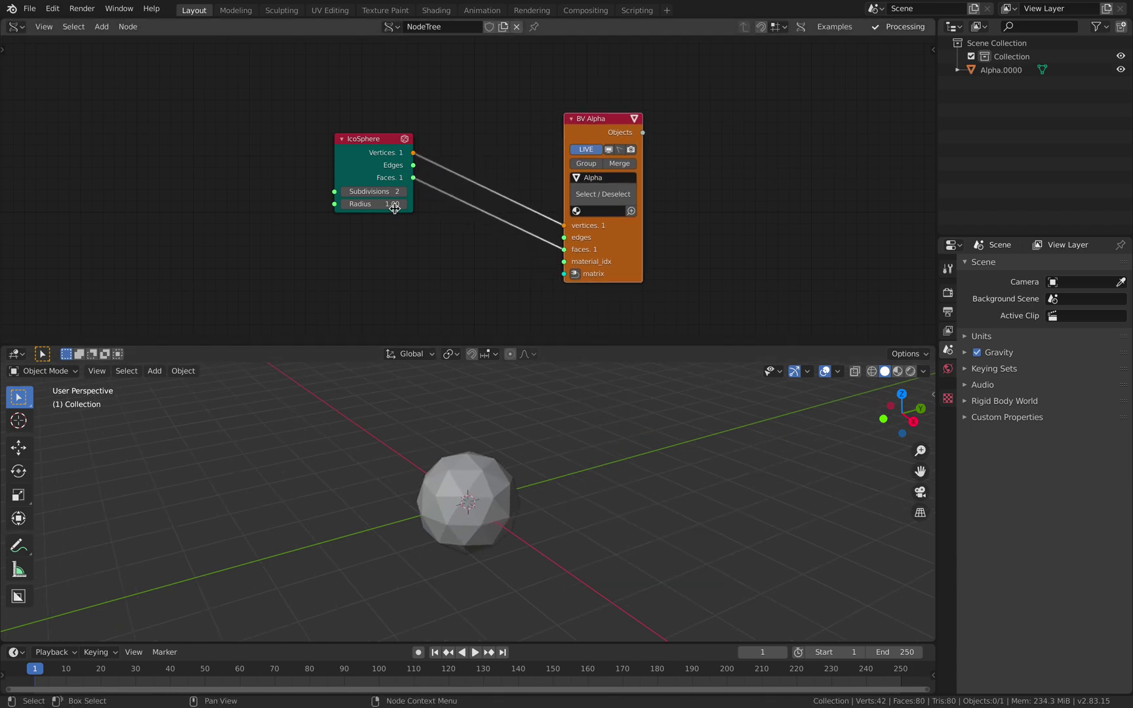
left_click_drag(366, 192, 345, 192)
left_click_drag(610, 266, 623, 261)
- Add a Random Vector node below the IcoSphere node
key("alt+space")
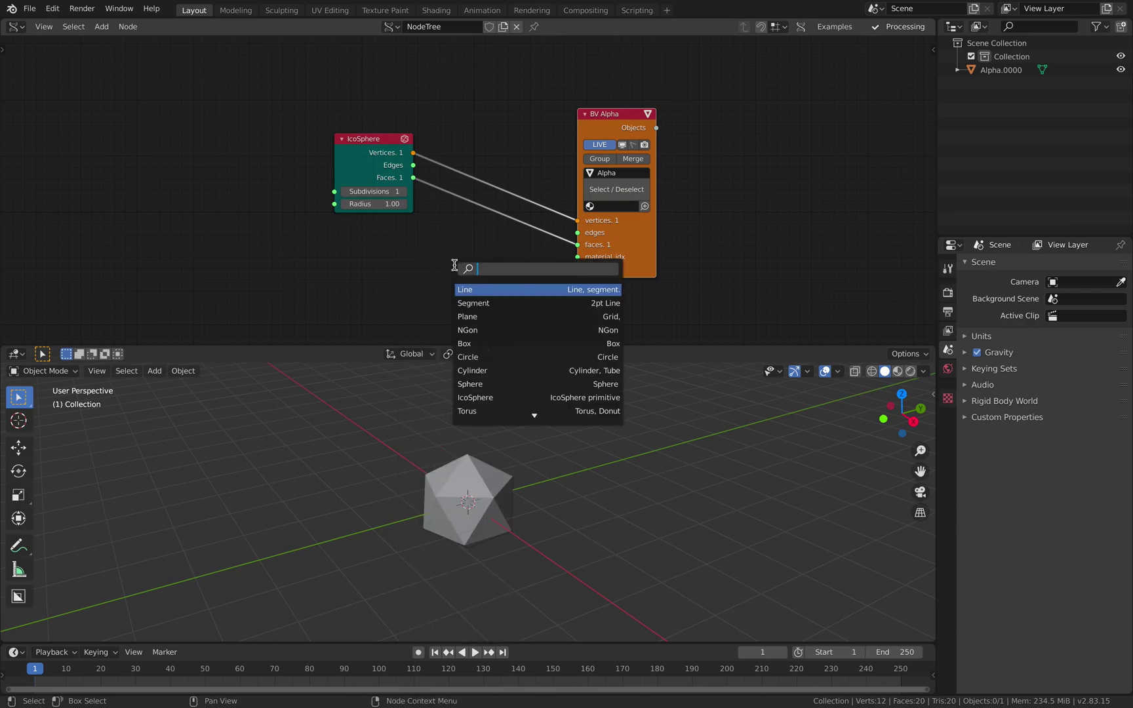
type("random v")
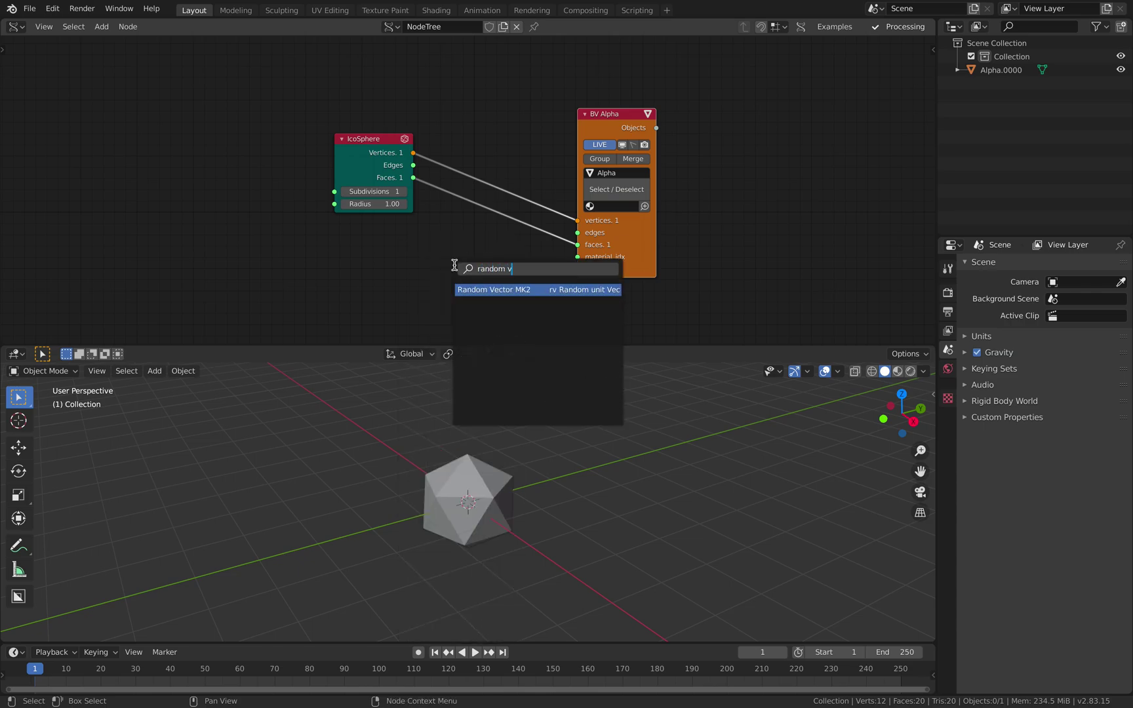
key("BackSpace")
key("Return")
left_click(457, 274)
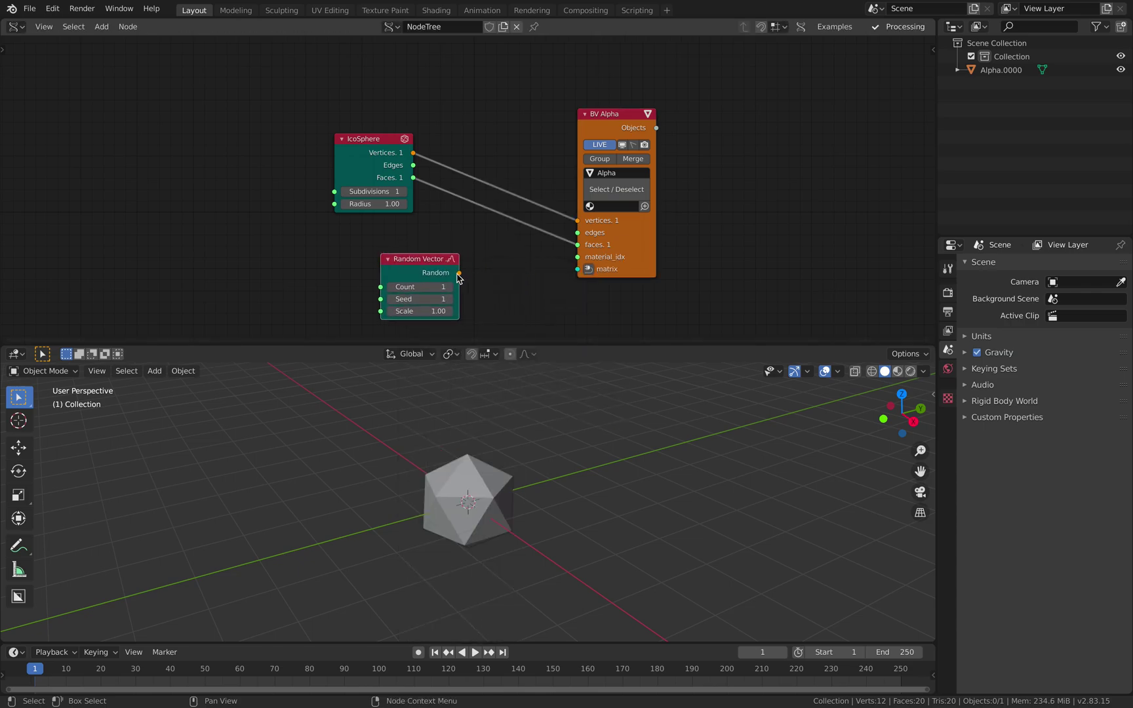
- Link the Random Vector output to the viewer's matrix input and set its count to 7
left_click_drag(459, 273, 578, 269)
left_click(451, 287)
left_click(451, 287)
left_click(451, 287)
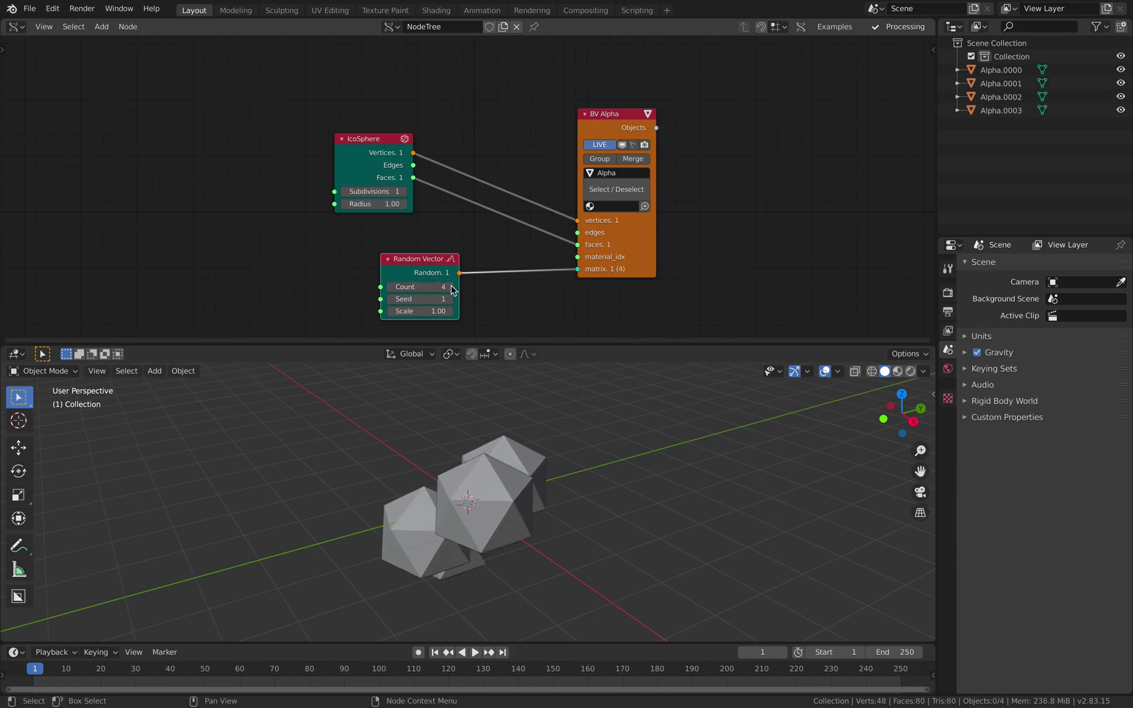
left_click(452, 288)
left_click(452, 287)
left_click(452, 287)
- Set the Random Vector node's seed to 37 and scale to 4.12, moving the node away from the viewer
left_click_drag(430, 299, 528, 312)
scroll(541, 453, "up", 2)
scroll(541, 453, "down", 2)
left_click_drag(418, 275, 339, 288)
- Insert a Noise Displace node on the link between Random Vector and the viewer's matrix input
middle_click_drag(392, 254, 396, 189)
key("shift+a")
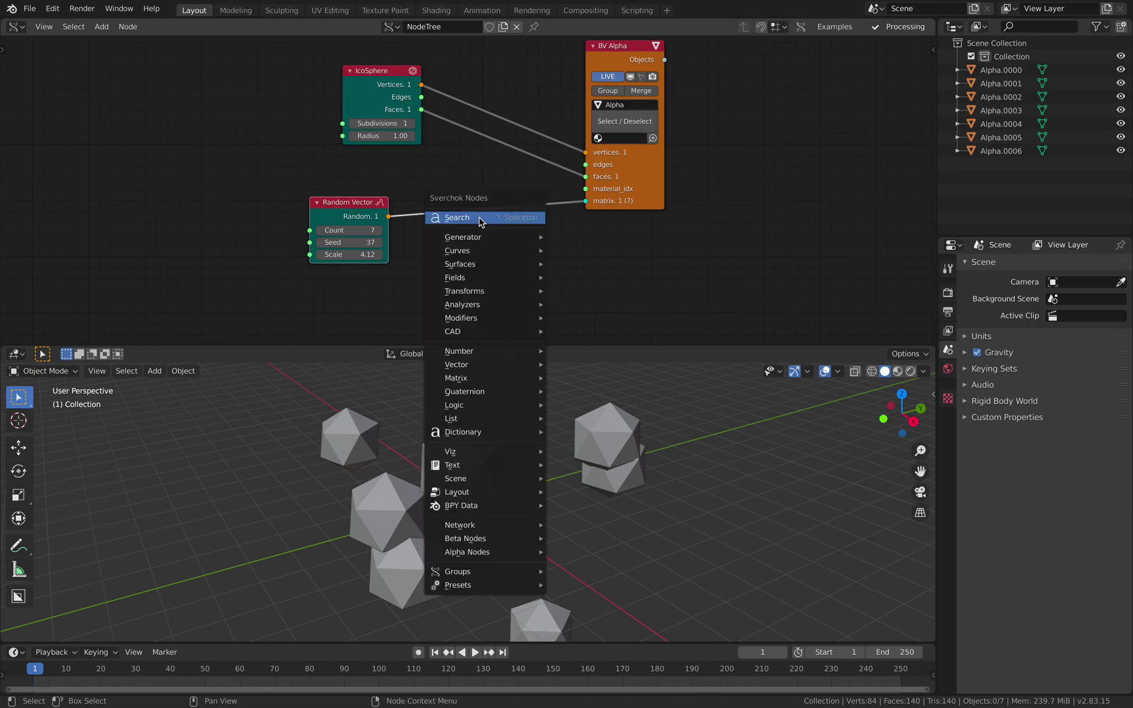
left_click(479, 217)
type("noise")
key("Down")
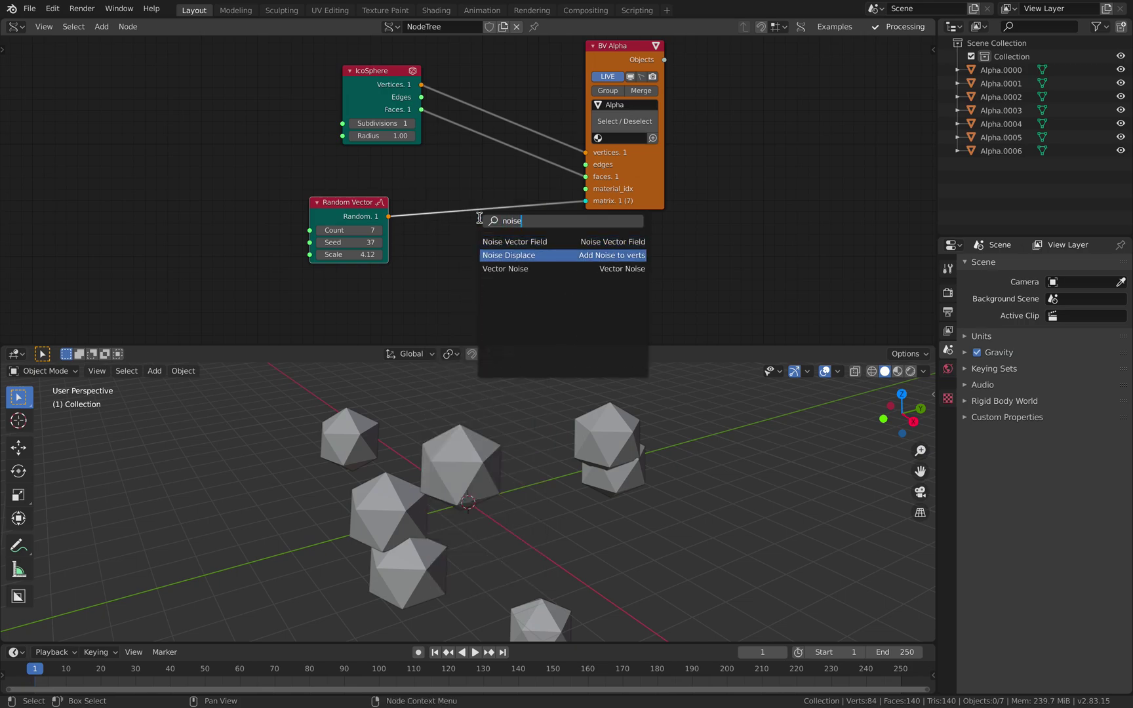
key("Return")
left_click(444, 181)
- Attach a Matrix In node to Noise Displace's noise matrix input and place it below Random Vector
middle_click_drag(457, 165, 486, 122)
left_click(482, 251)
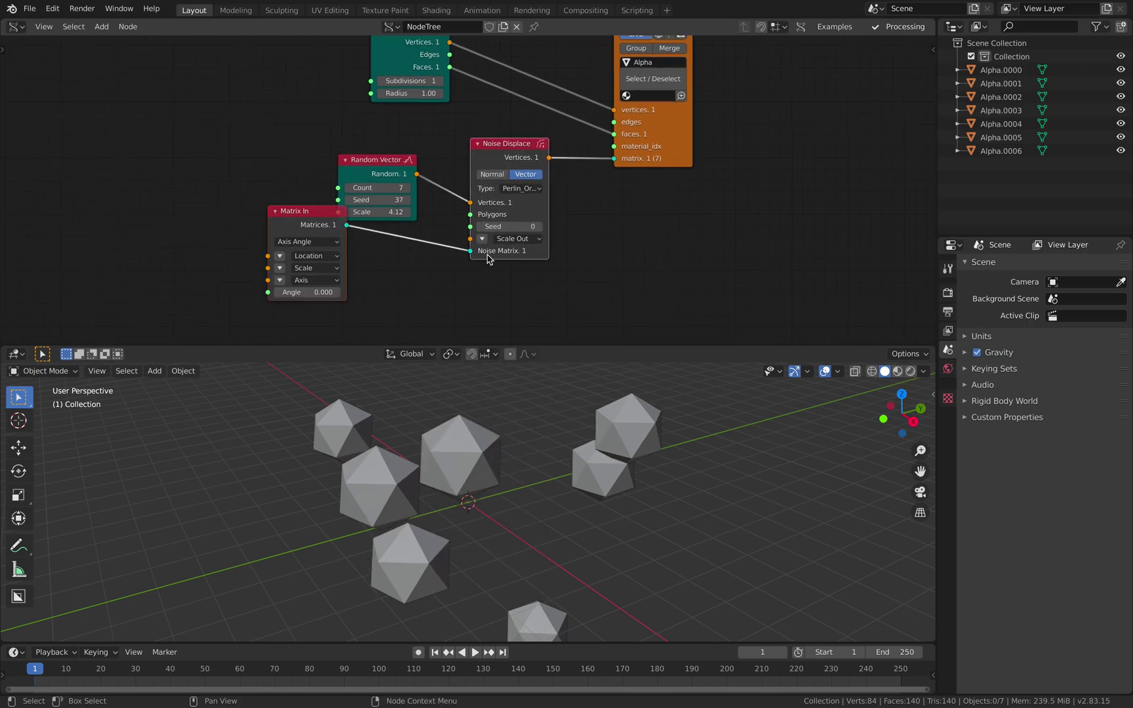
left_click_drag(331, 224, 404, 257)
- Set the Matrix In node's X location to about 13.26 to shift the noise
left_click(353, 288)
middle_click_drag(354, 289, 356, 238)
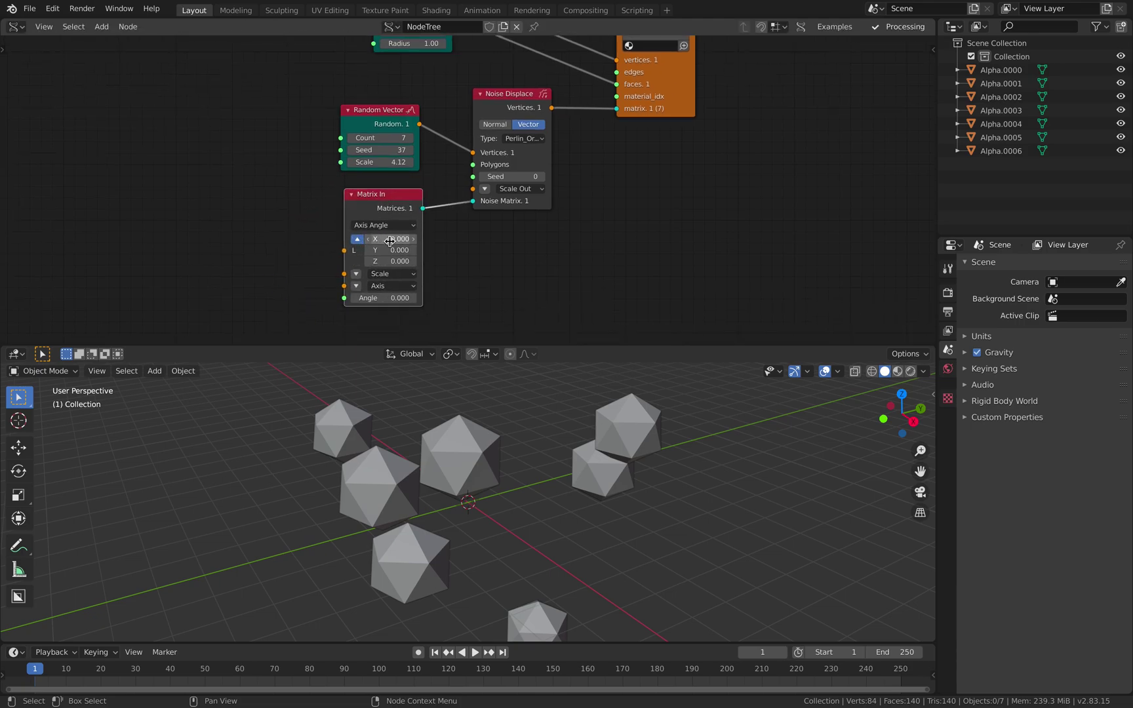
left_click_drag(389, 239, 737, 239)
- Add a Frame info node and link its current frame output to Matrix In's location
middle_click_drag(239, 212, 247, 194)
scroll(247, 198, "down", 1)
key("shift+a")
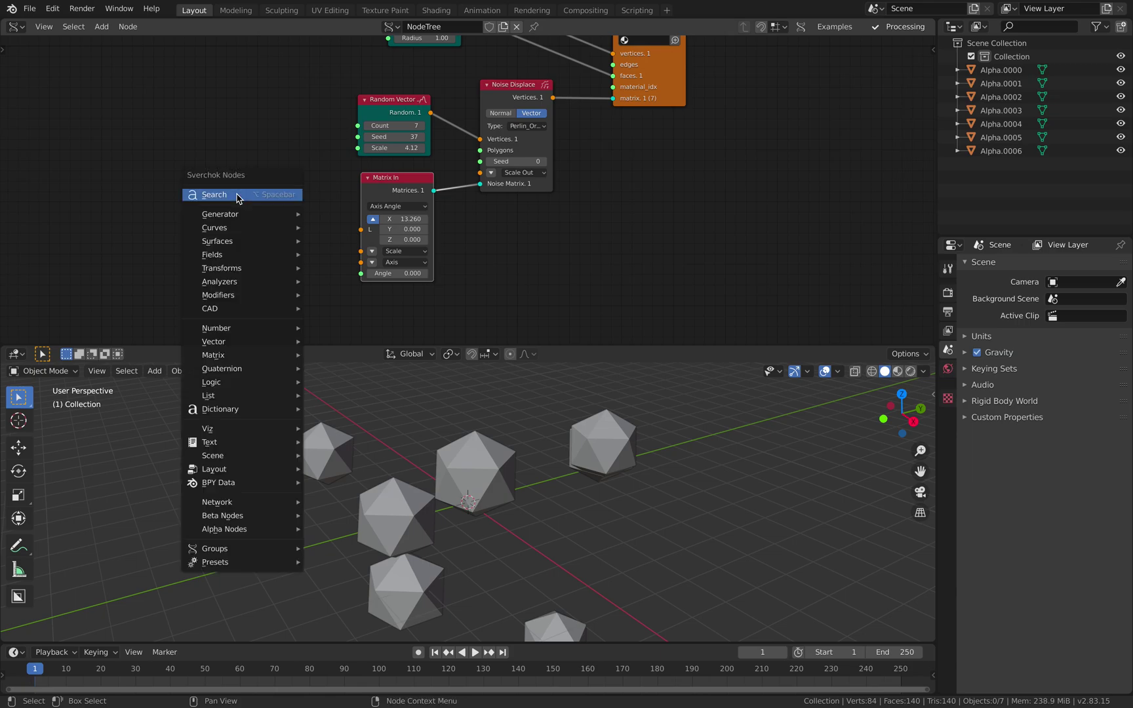
left_click(237, 194)
type("frame")
key("Down")
key("Down")
key("Down")
key("Down")
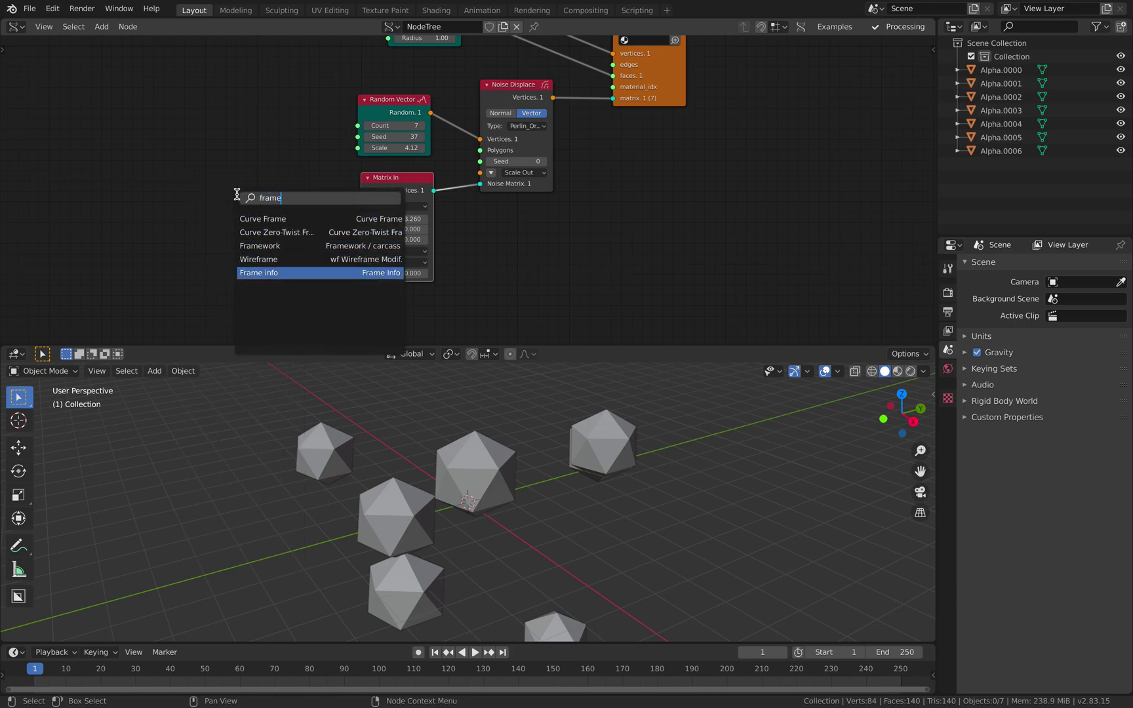
key("Return")
left_click(155, 220)
left_click_drag(227, 234, 361, 230)
- Insert a Vector in node between Frame info and Matrix In, feed the current frame into its Z, and preview the playback
key("shift+a")
left_click(264, 213)
type("vec")
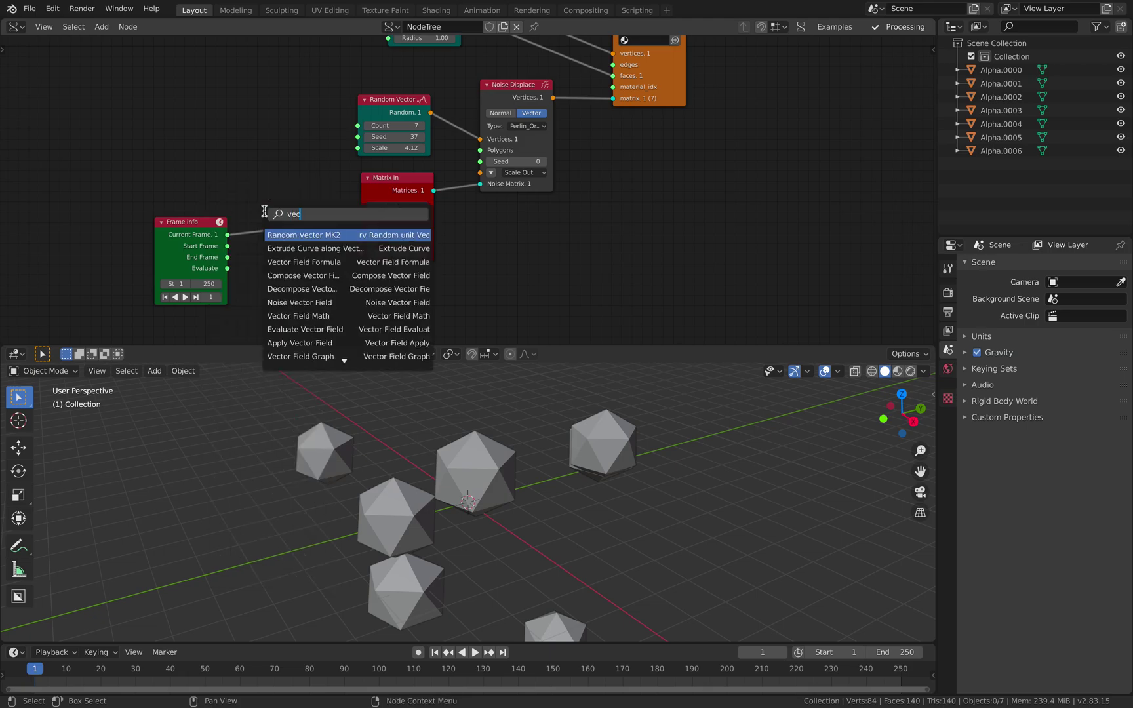
type("tor in")
key("Return")
left_click(264, 212)
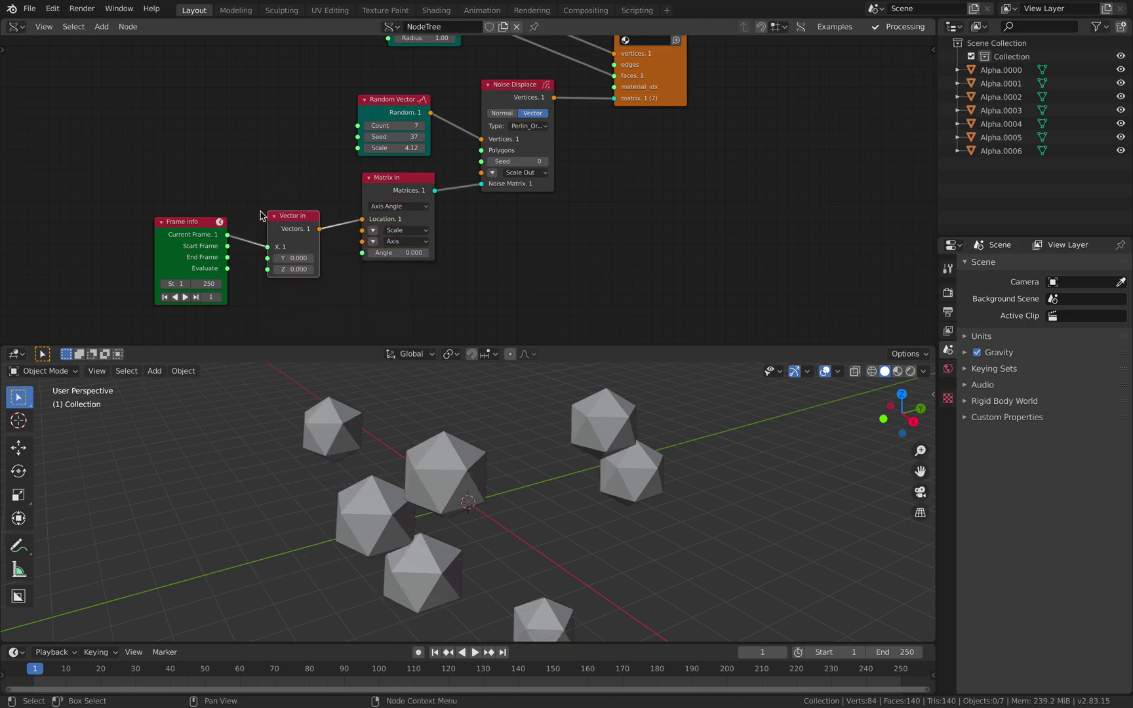
left_click_drag(268, 248, 269, 270)
key("space")
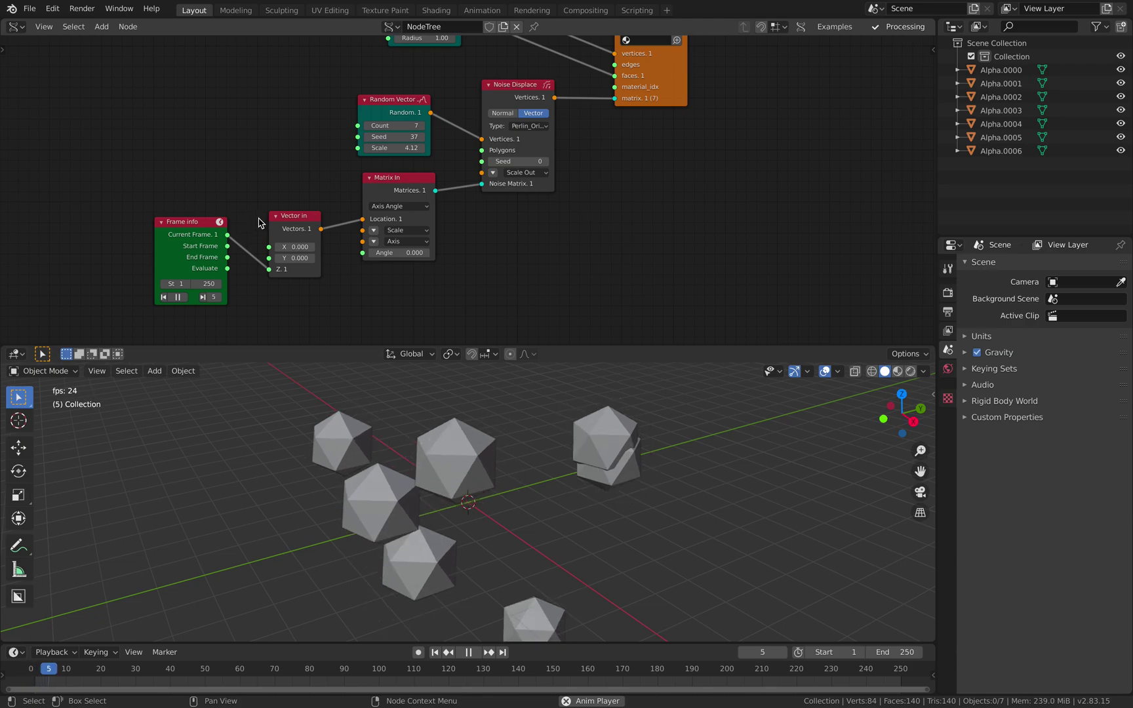
- Insert a Multiply math node between Frame info and Vector in, with its y factor set to 0.1
left_click_drag(167, 221, 98, 213)
key("alt+space")
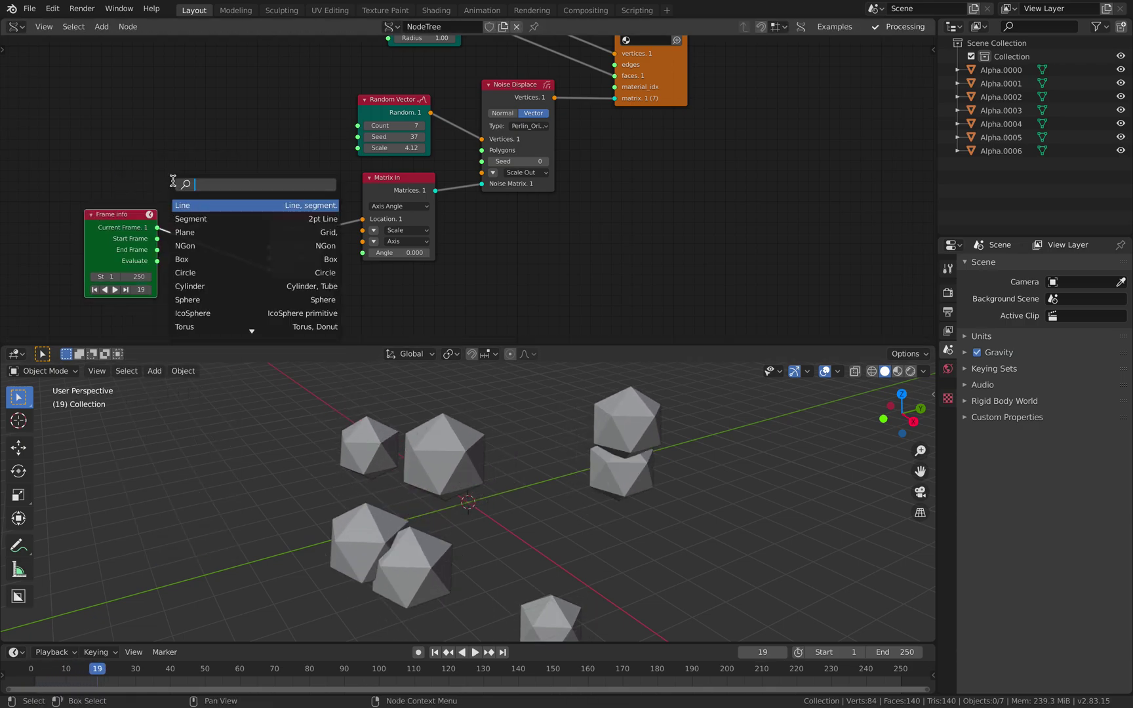
type("math")
key("Down")
key("Down")
key("Down")
key("Return")
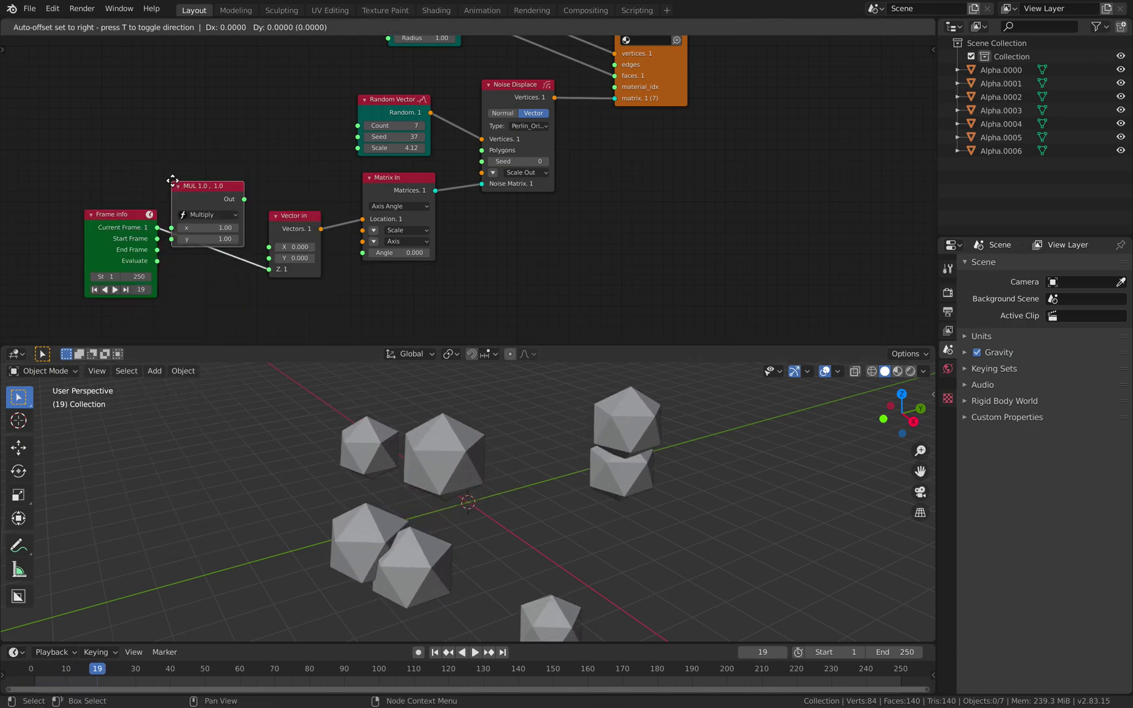
left_click(235, 235)
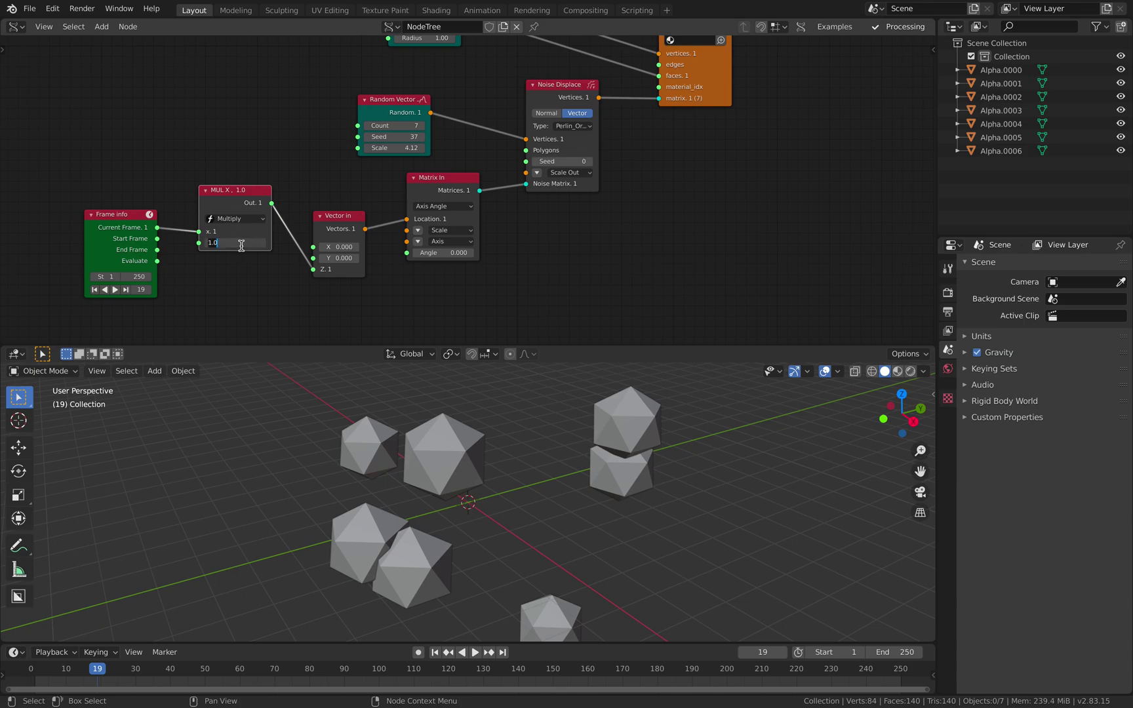
type("0.1")
key("Return")
- Set Noise Displace's output scale to 5.92 on all three axes while playing the animation
key("space")
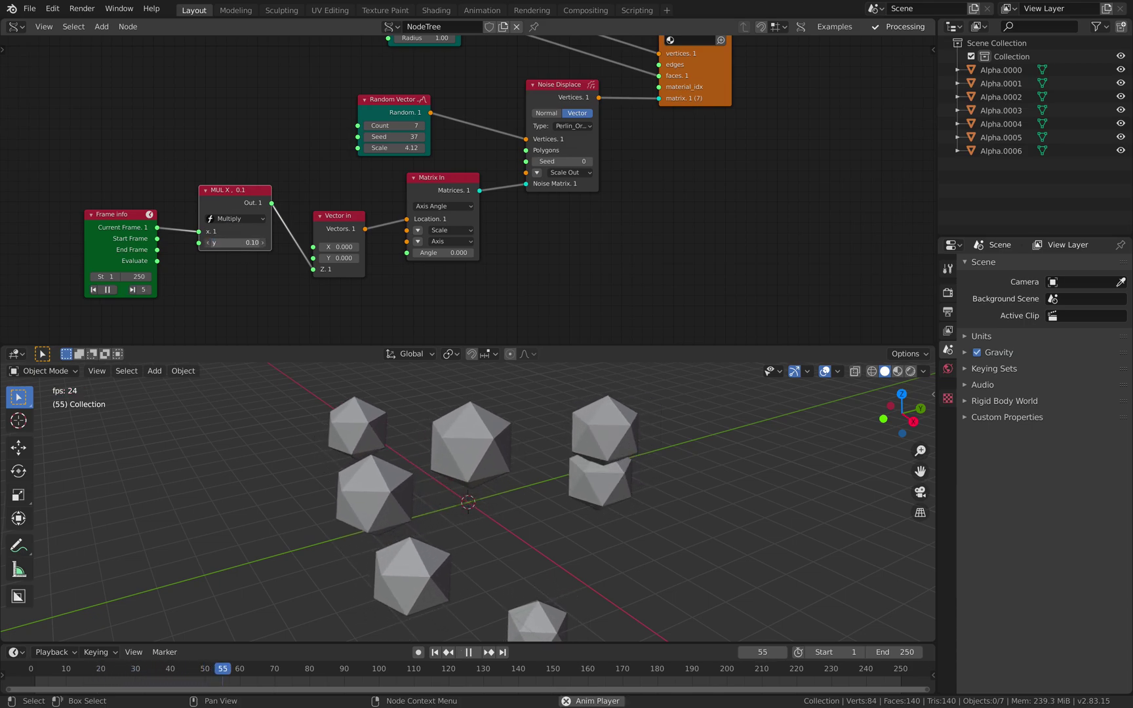
left_click(537, 173)
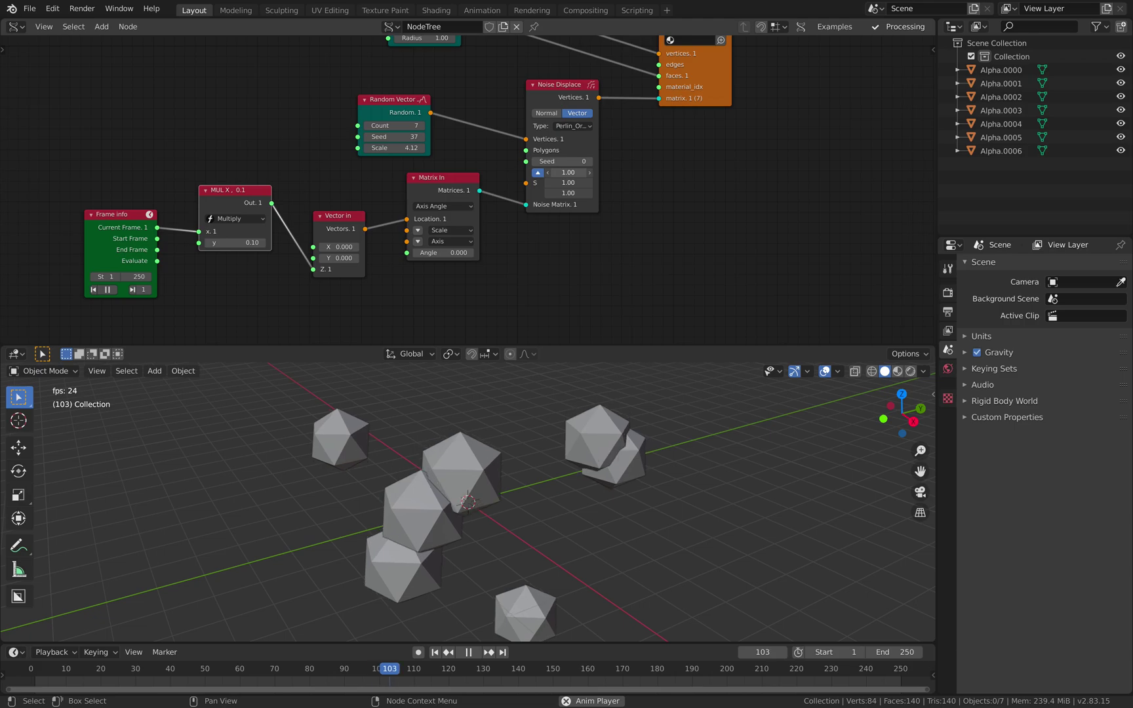
left_click_drag(568, 173, 616, 193)
scroll(564, 446, "down", 2)
mouse_move(562, 454)
middle_mouse_down()
mouse_move(632, 438)
mouse_move(574, 440)
middle_mouse_up()
key("space")
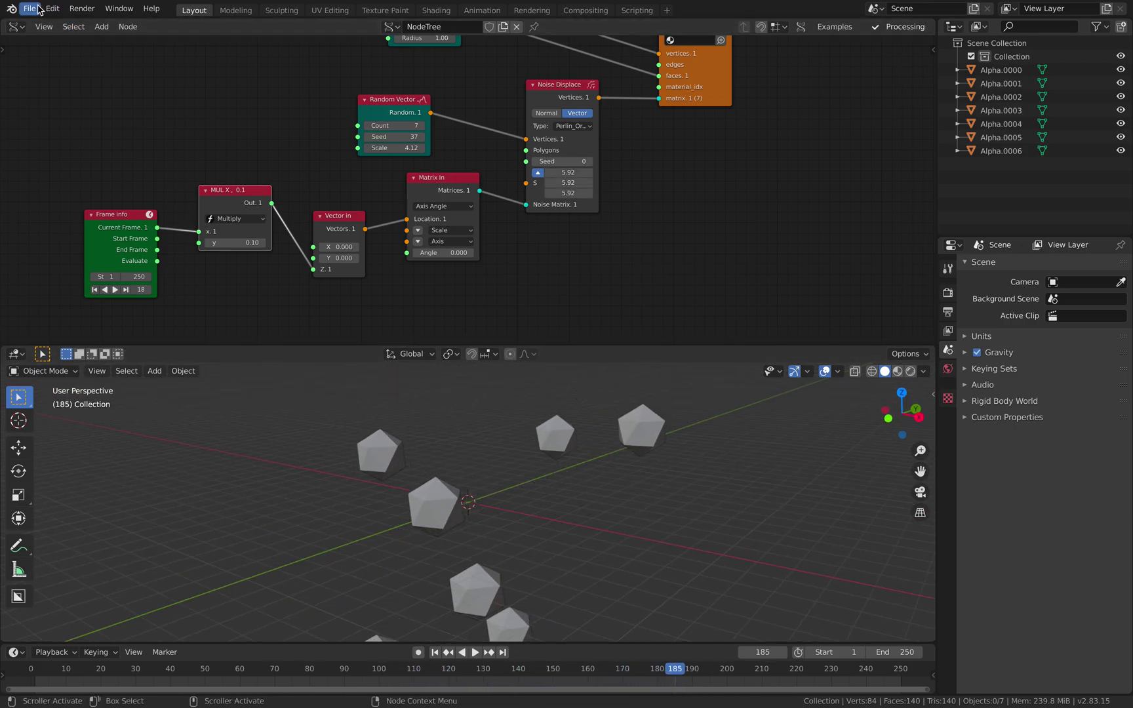
- Save the project on the Desktop as animating_with_sv.blend
left_click(38, 9)
left_click(80, 111)
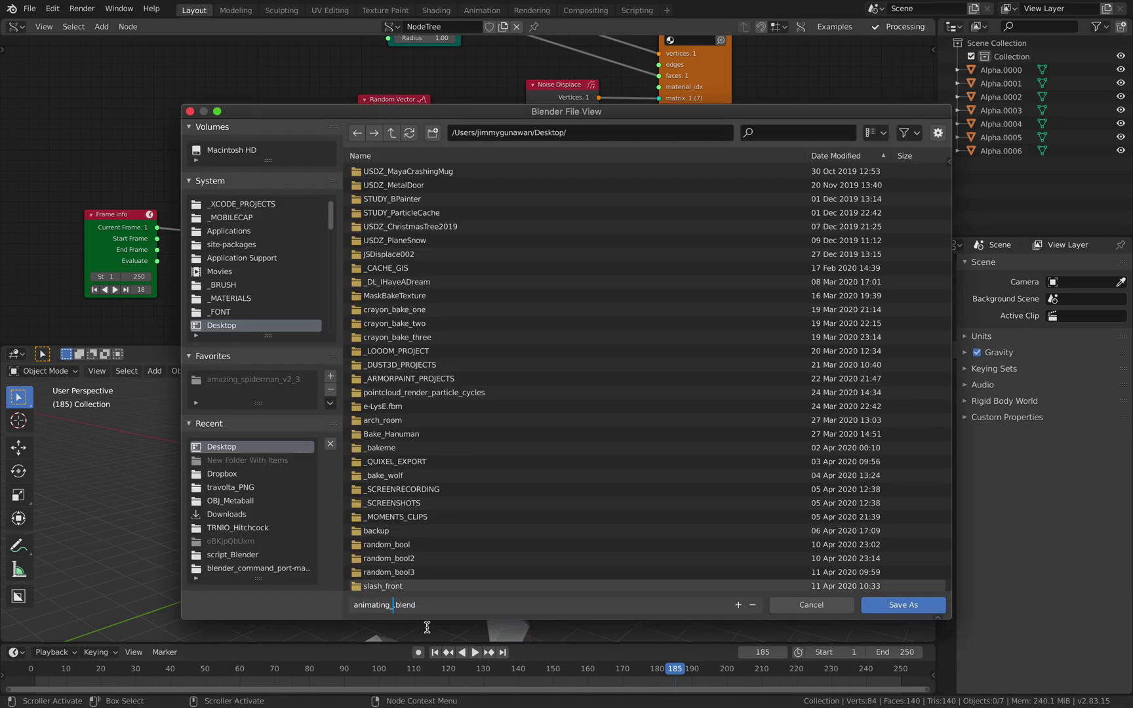
key("Return")
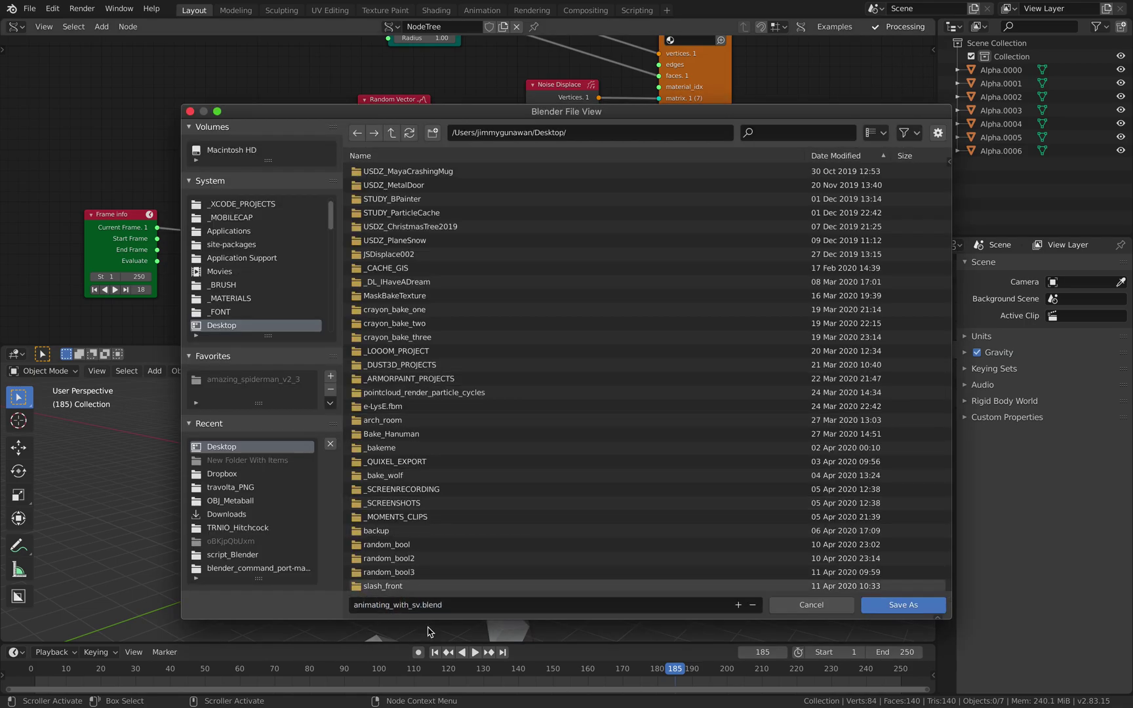
left_click(889, 611)
- Preview the saved animation in the viewport and set the timeline's end frame to 100
middle_click_drag(595, 526, 536, 534)
key("space")
scroll(574, 506, "down", 3)
key("space")
key("a")
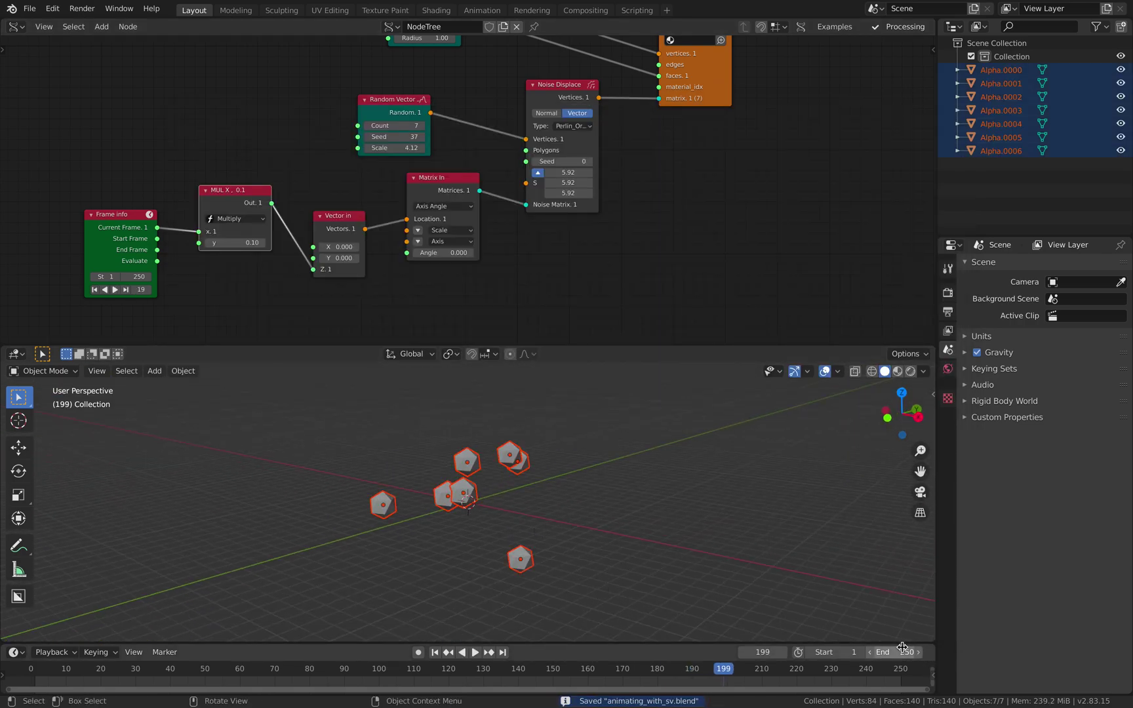
key("Return")
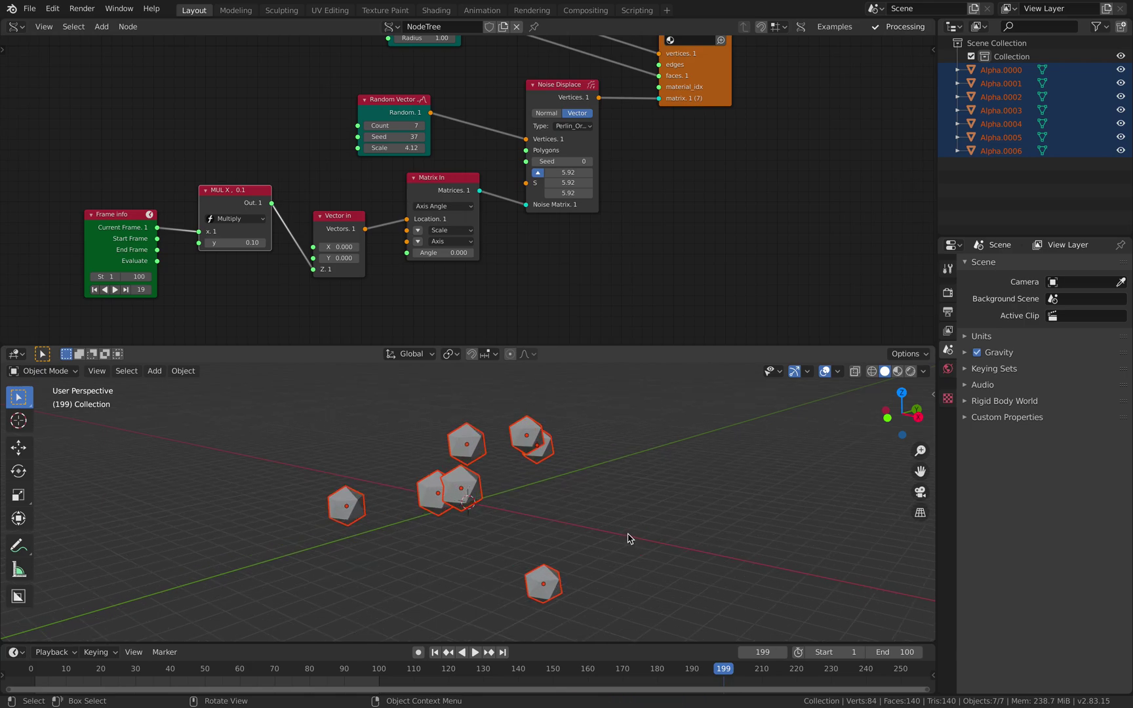
- Bake the motion of all seven icospheres to object keyframes with Bake Action, from frame 1 to 100 with visual keying
left_click(551, 487)
key("a")
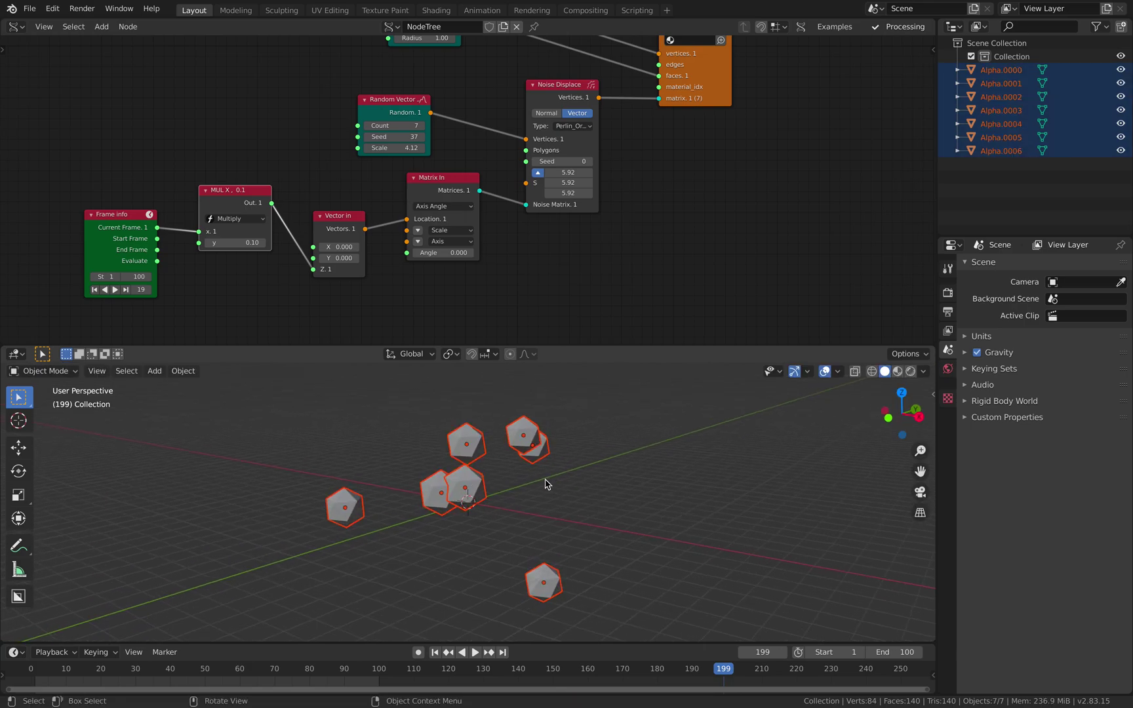
key("F3")
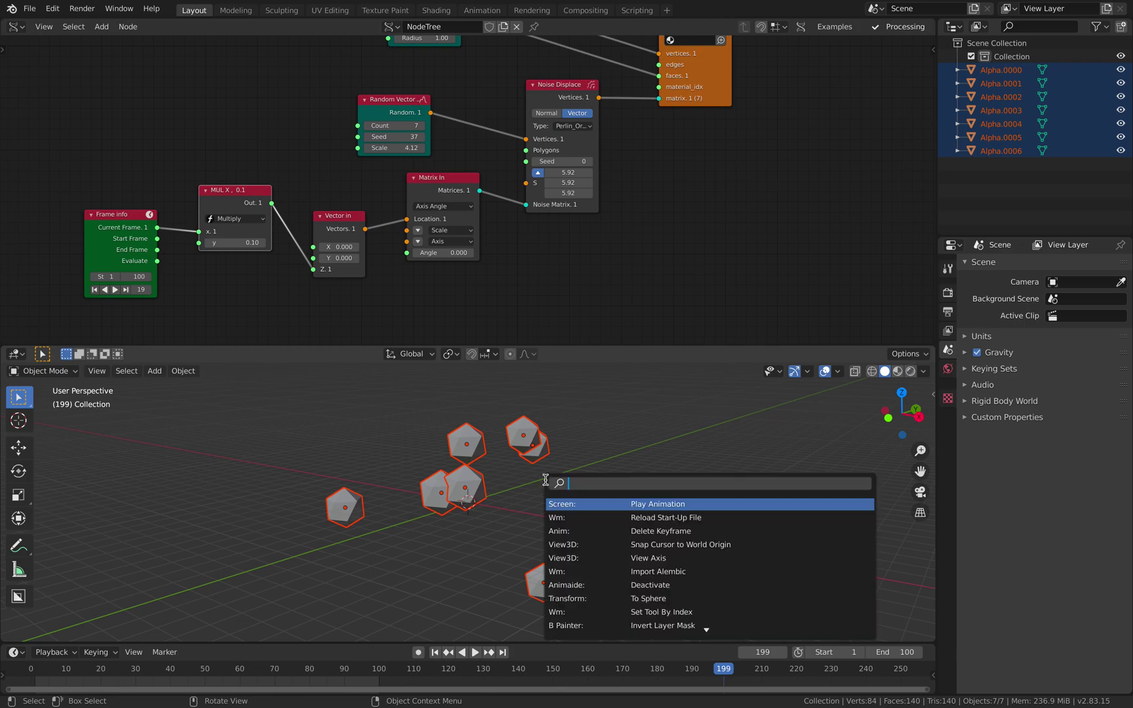
type("action")
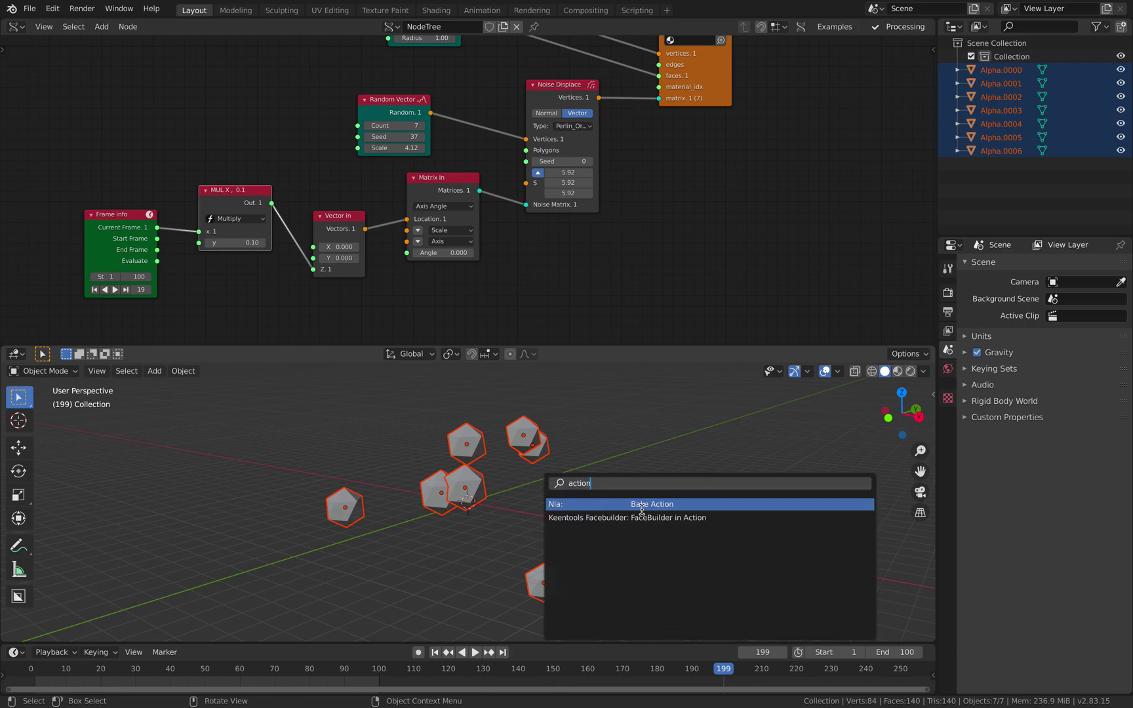
left_click(634, 506)
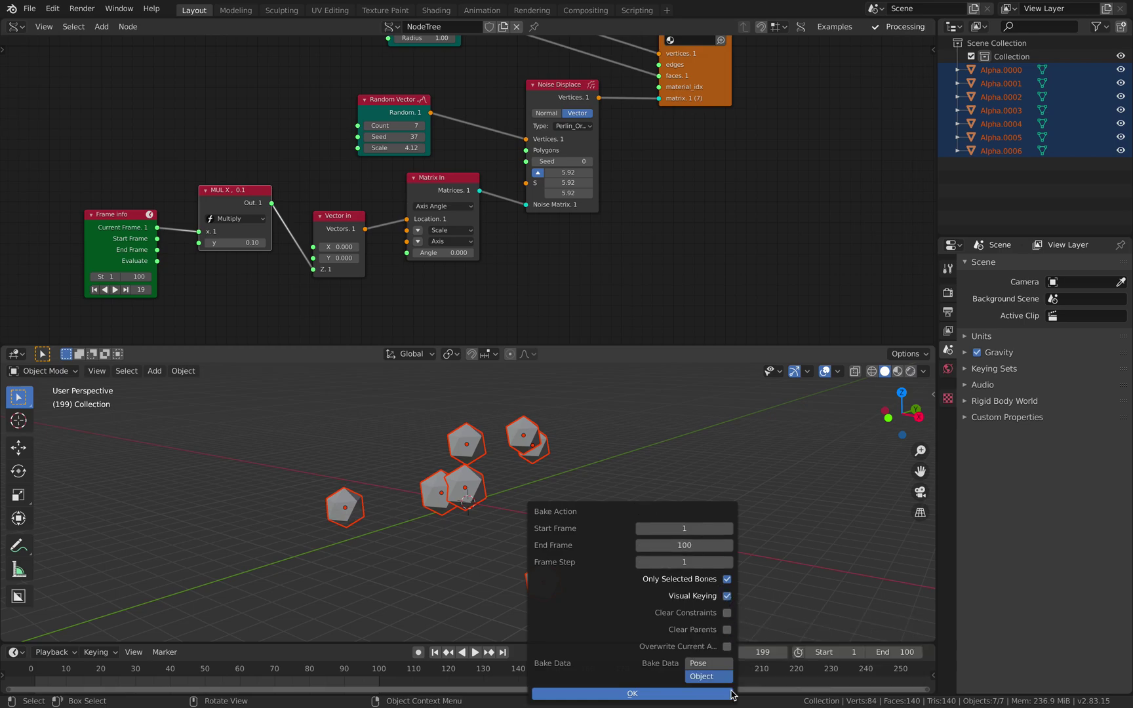
left_click(649, 693)
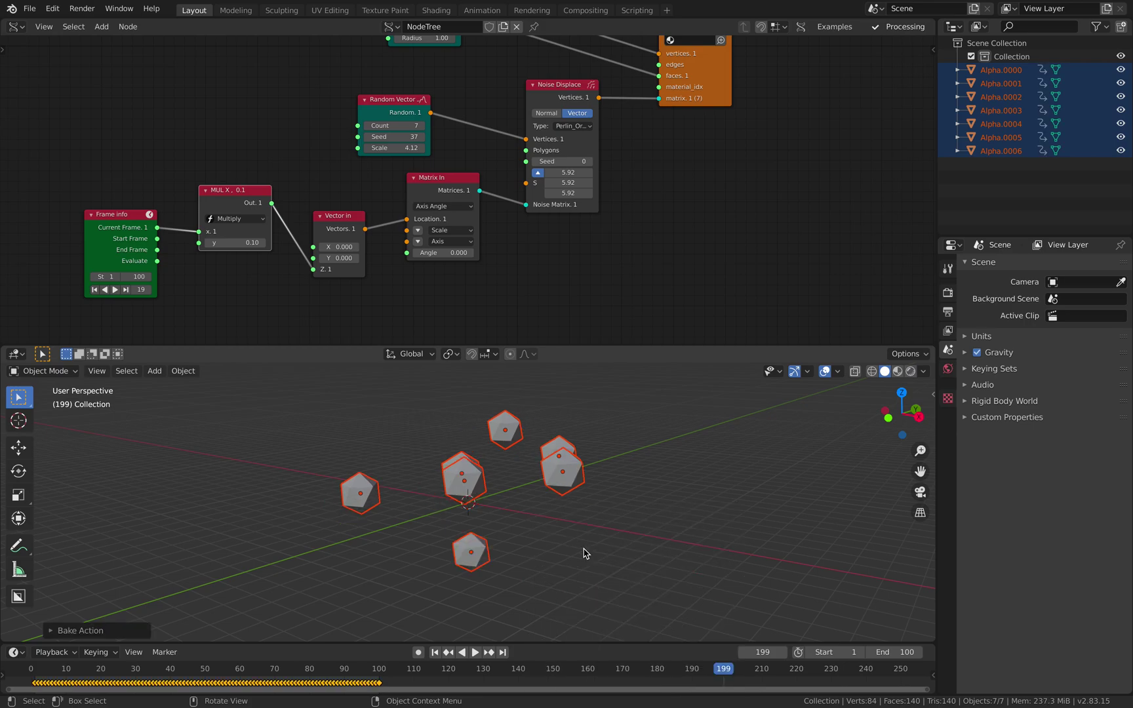
- Delete every node in the Sverchok tree and scrub the timeline to test the baked keyframes
left_click_drag(315, 665, 214, 671)
key("space")
key("a")
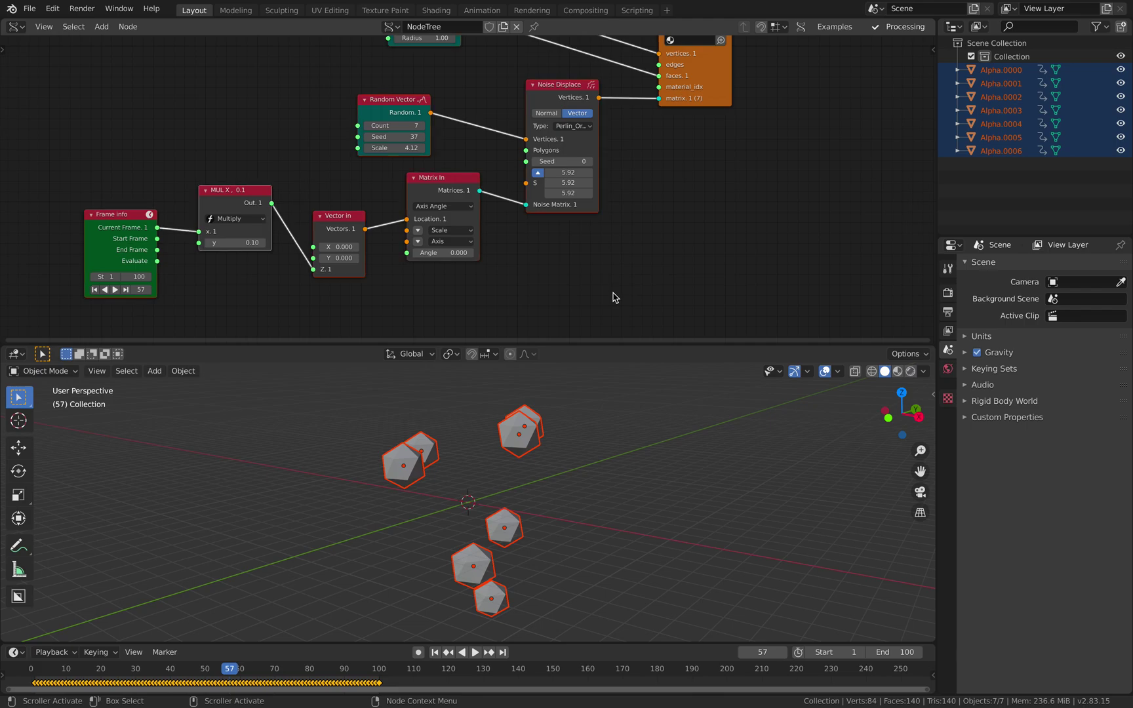
key("x")
left_click_drag(305, 671, 209, 669)
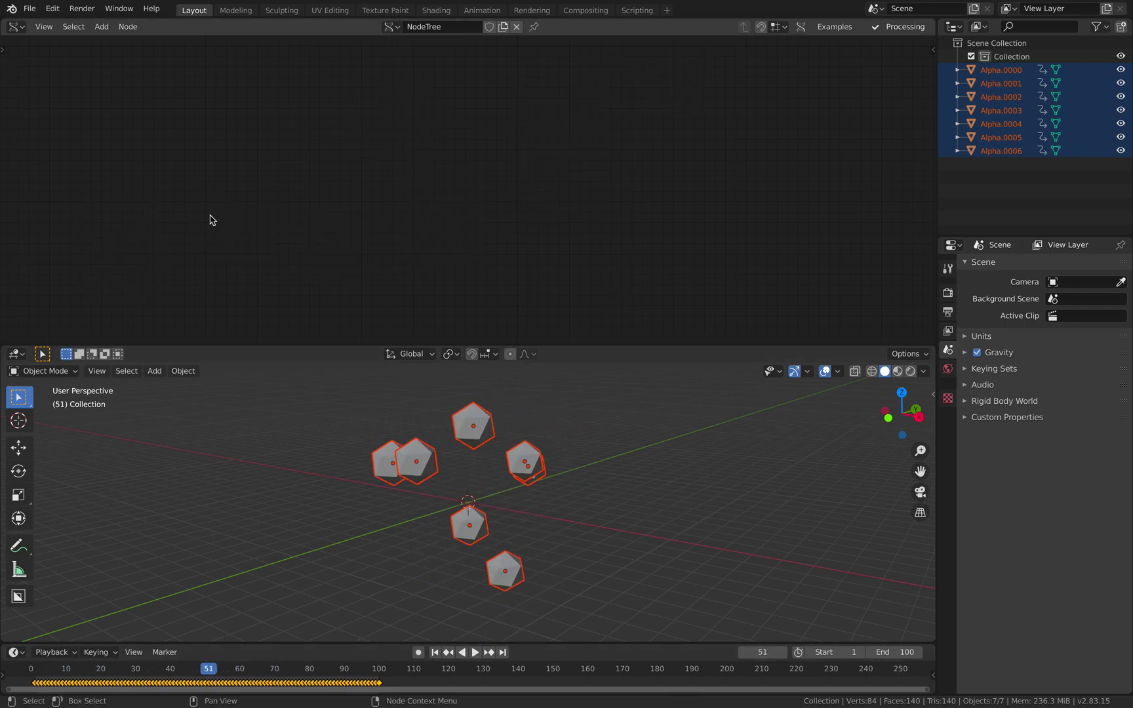
- Examine the baked F-curves in the Graph Editor, then deselect the icospheres and play the baked animation
left_click(16, 26)
left_click(226, 112)
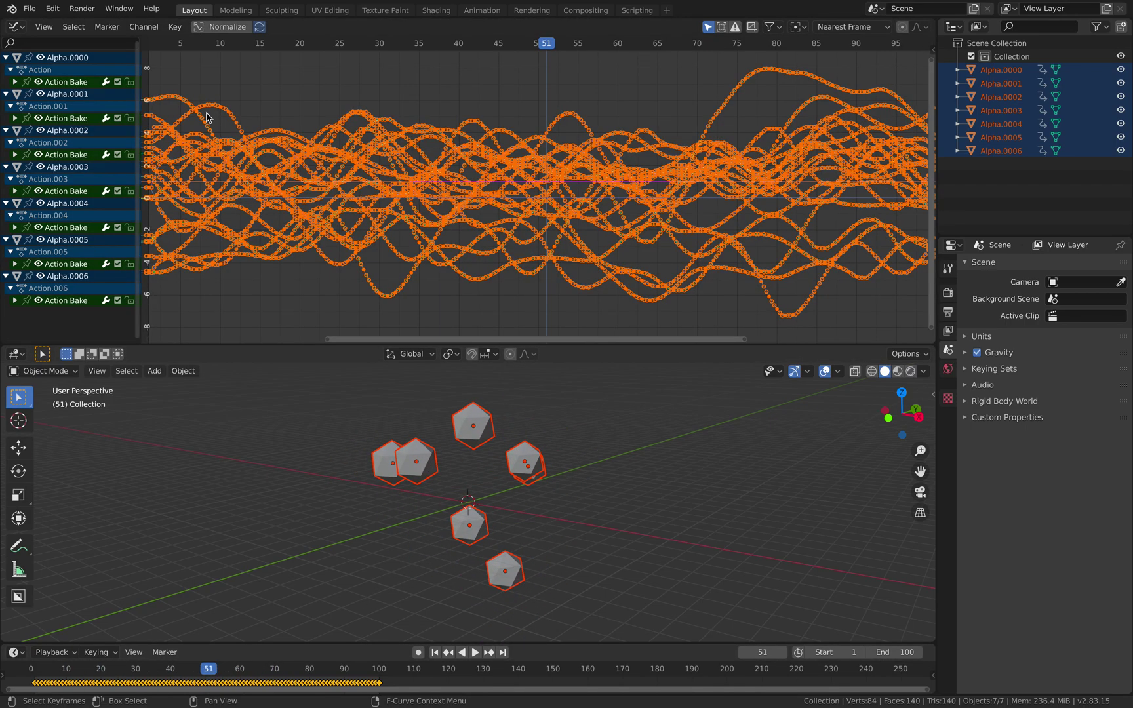
mouse_move(646, 211)
middle_mouse_down("ctrl")
mouse_move(619, 184)
mouse_move(648, 214)
middle_mouse_up("ctrl")
left_click(574, 420)
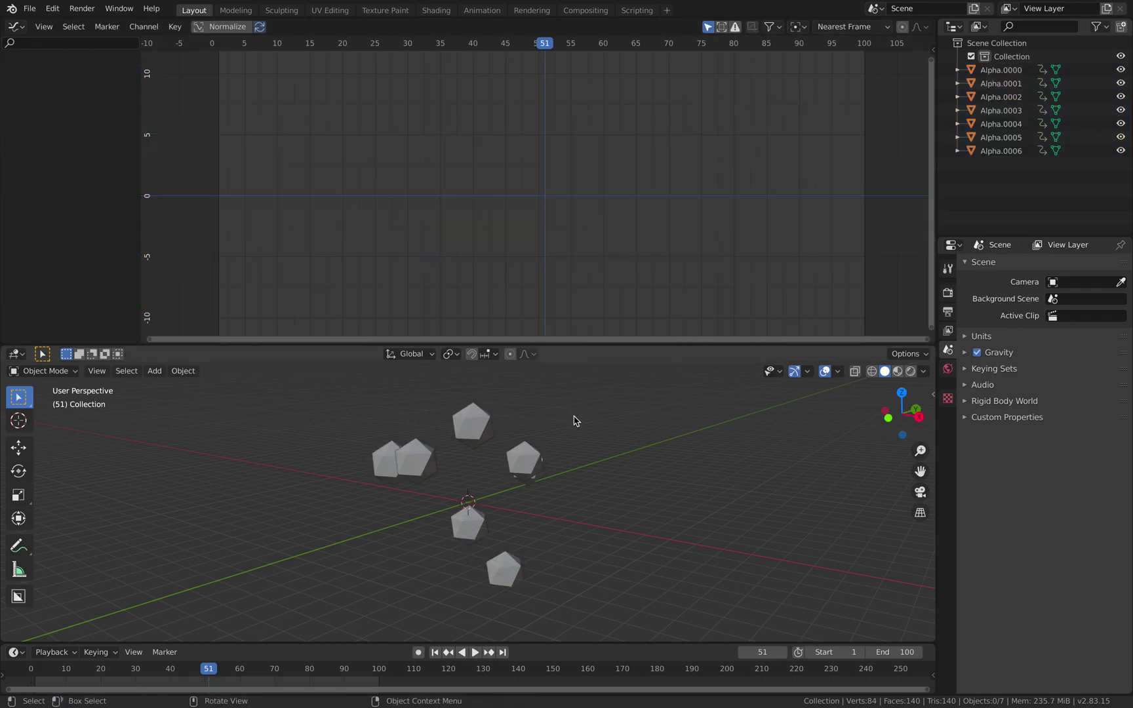
middle_click_drag(575, 420, 595, 427)
key("space")
key("space")
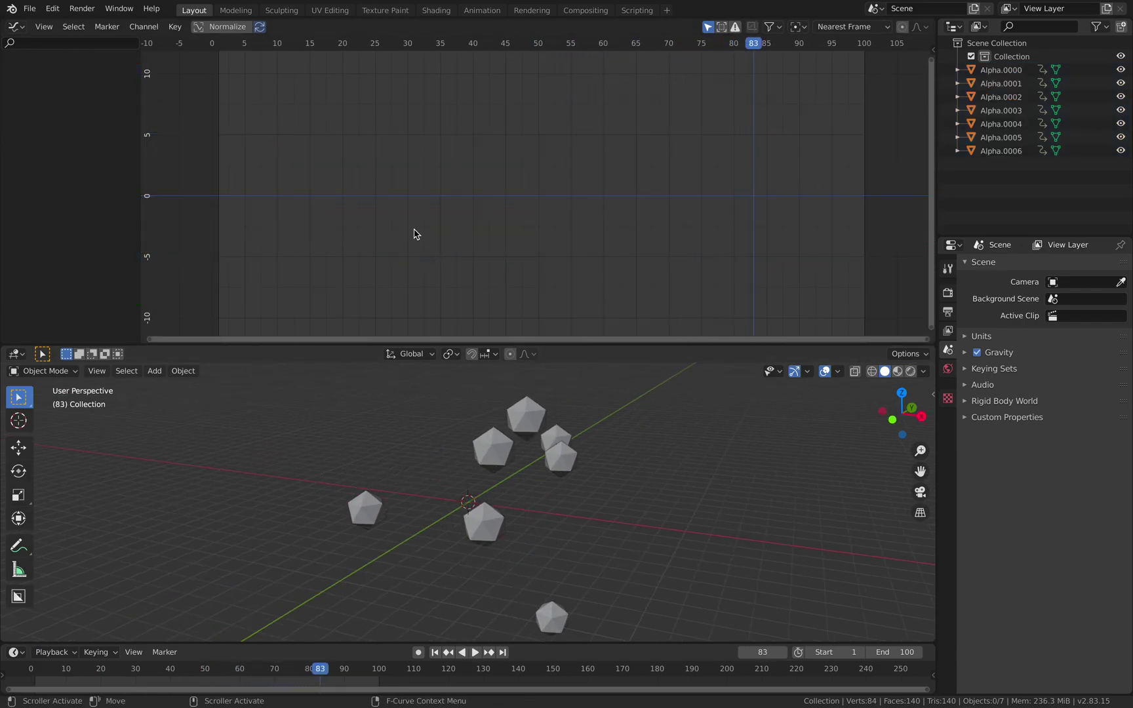
- Reopen animating_with_sv.blend without saving the baked changes, and save it on the Desktop as animating_with_sv1.blend
left_click(29, 9)
mouse_move(49, 48)
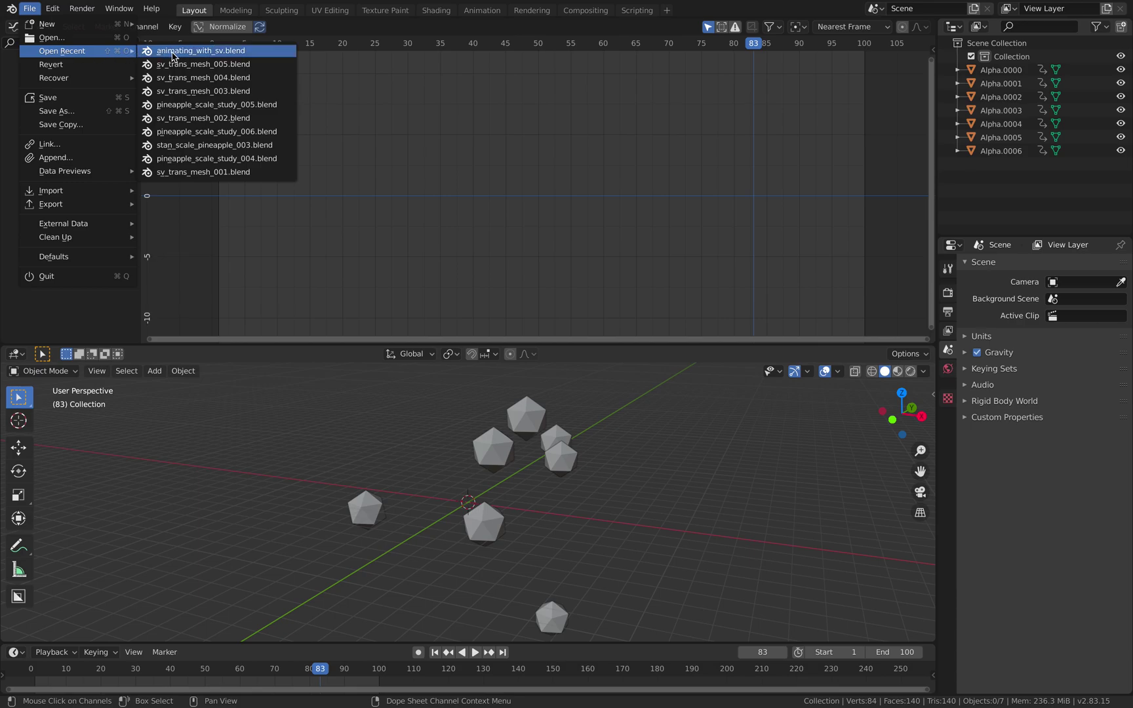
left_click(197, 48)
left_click(508, 378)
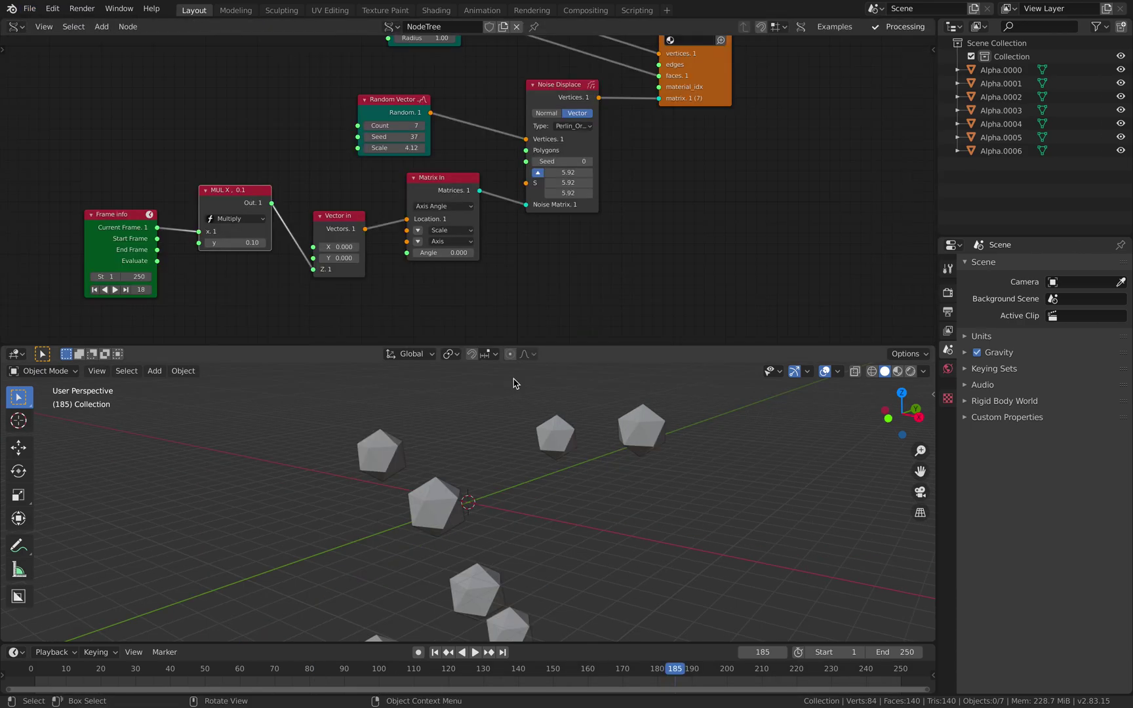
left_click(33, 9)
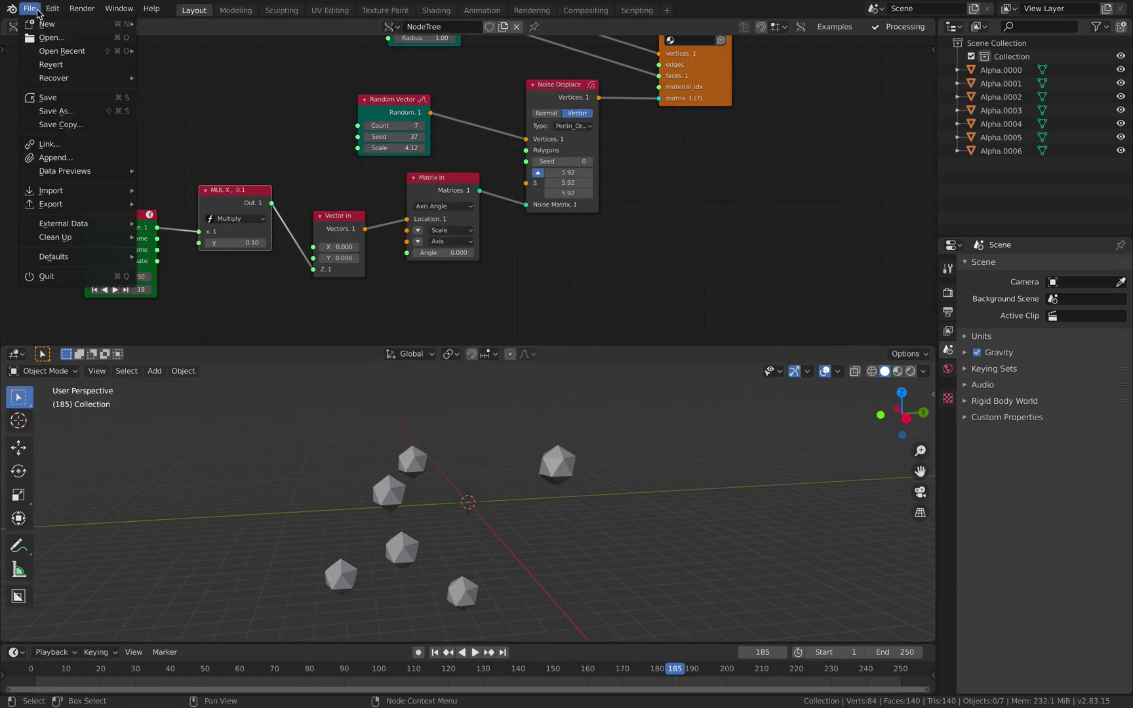
left_click(69, 112)
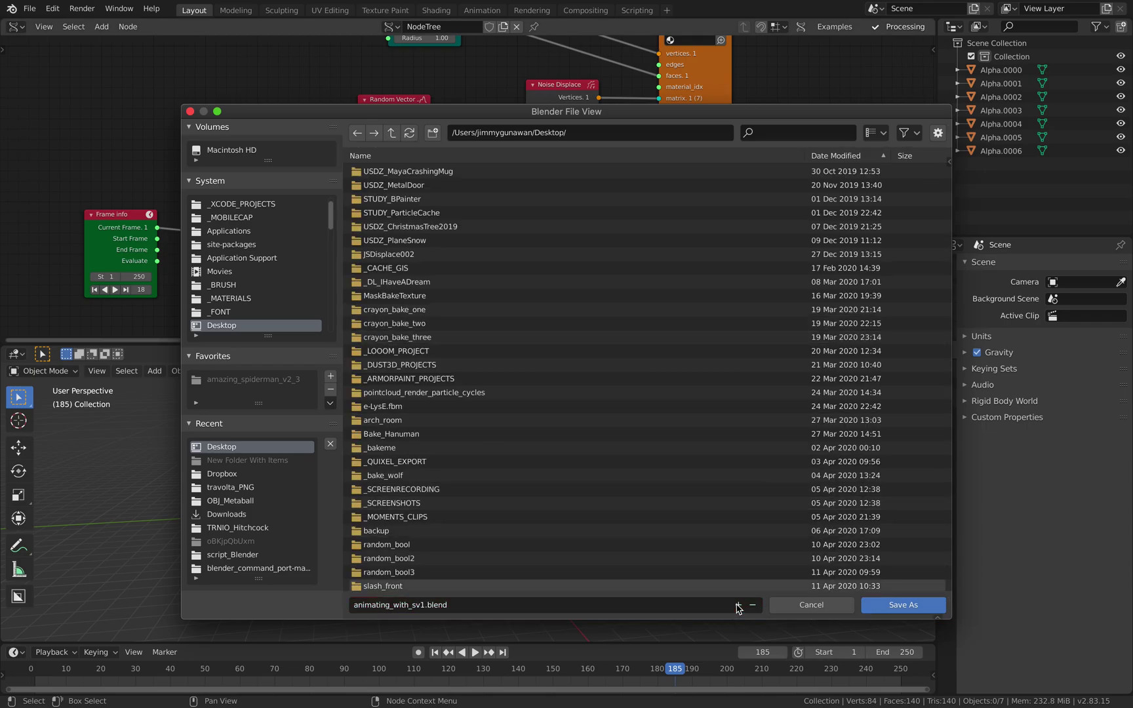
left_click(903, 604)
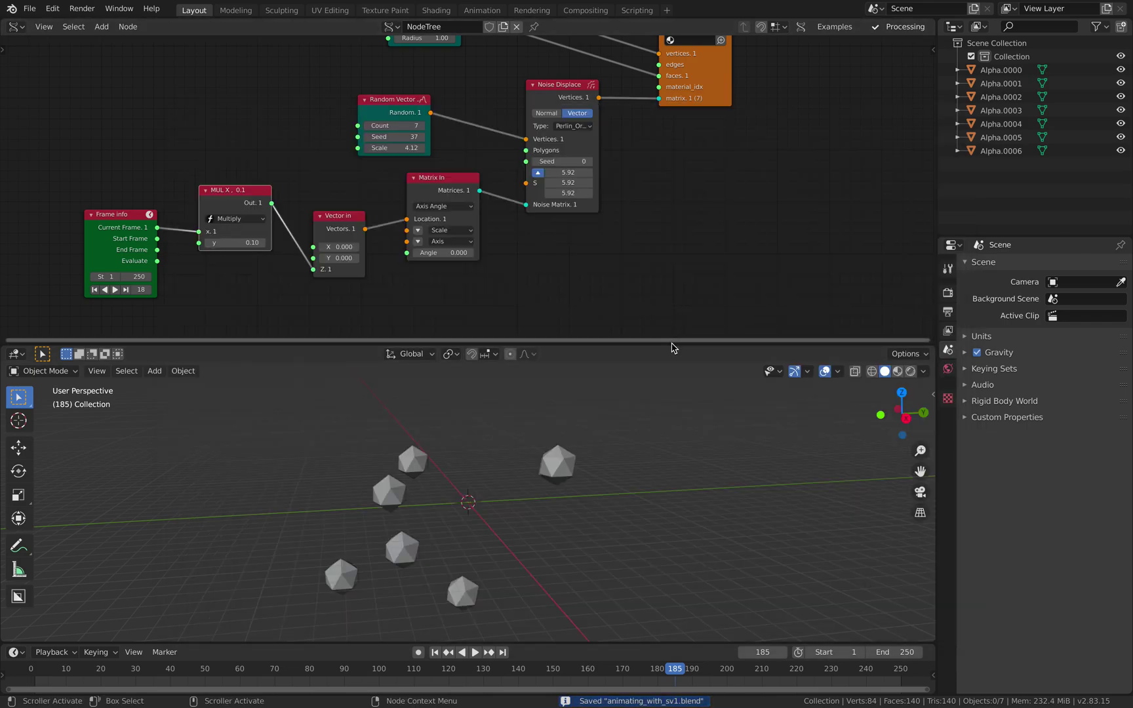
- Delete every node in the tree and save the project on the Desktop as animating_with_sv2.blend
left_click_drag(671, 344, 671, 352)
middle_click_drag(591, 283, 568, 292)
scroll(593, 276, "down", 2)
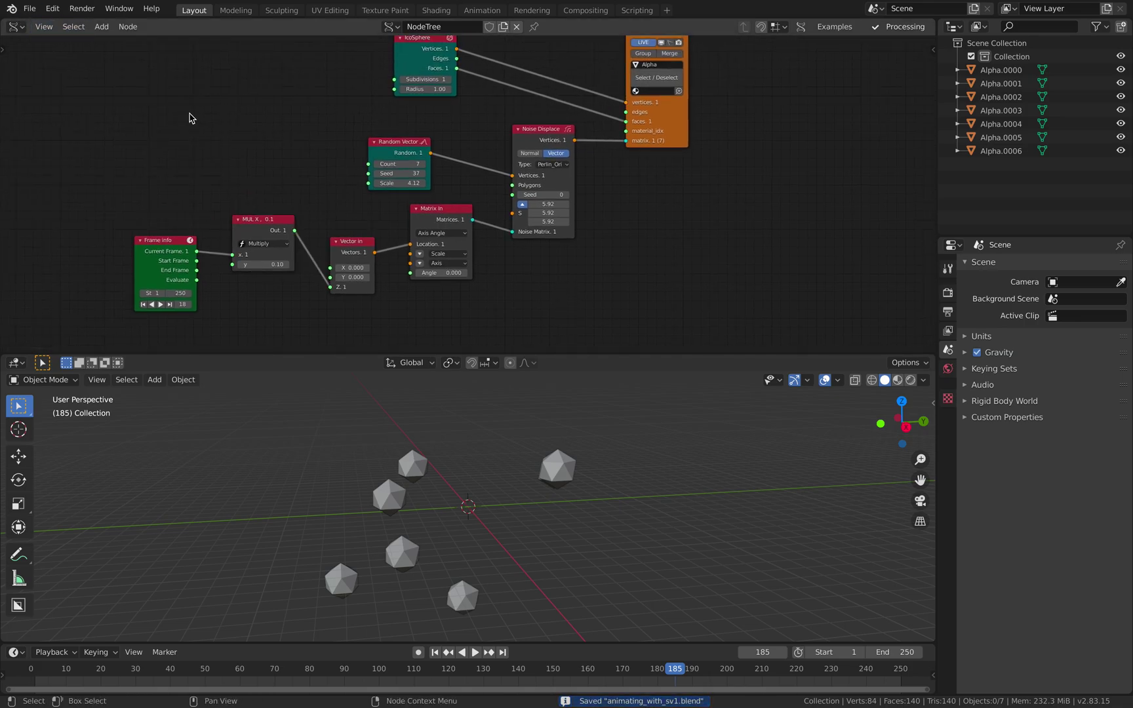
key("a")
key("x")
left_click(29, 9)
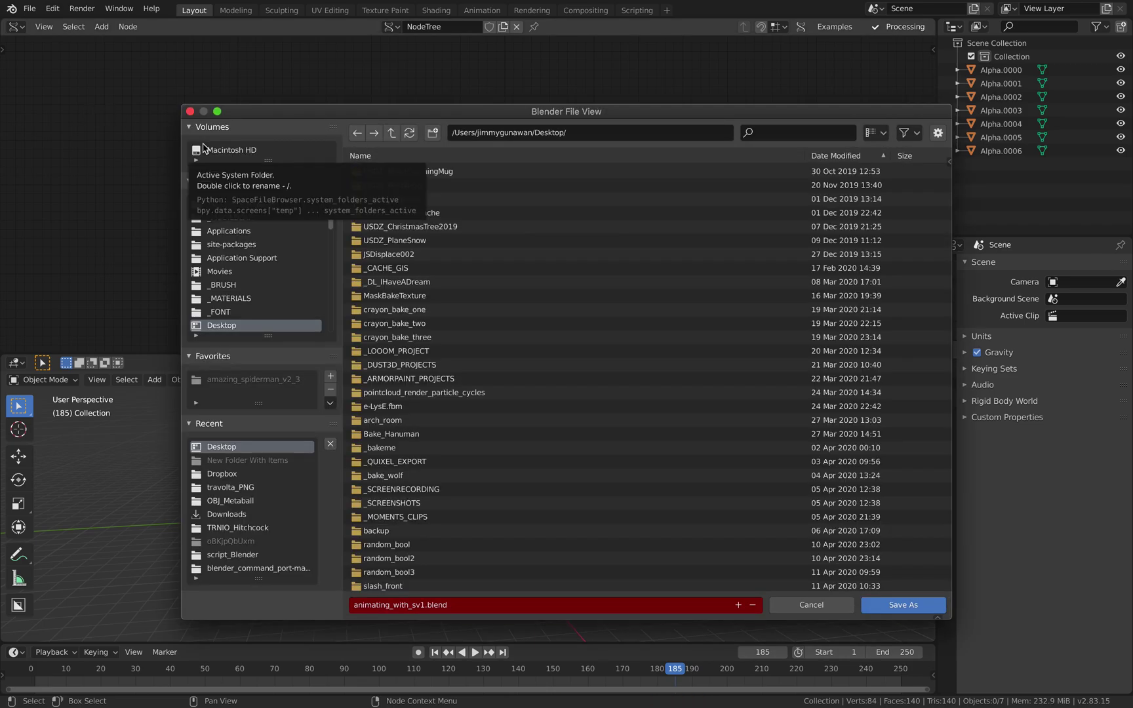
left_click(427, 608)
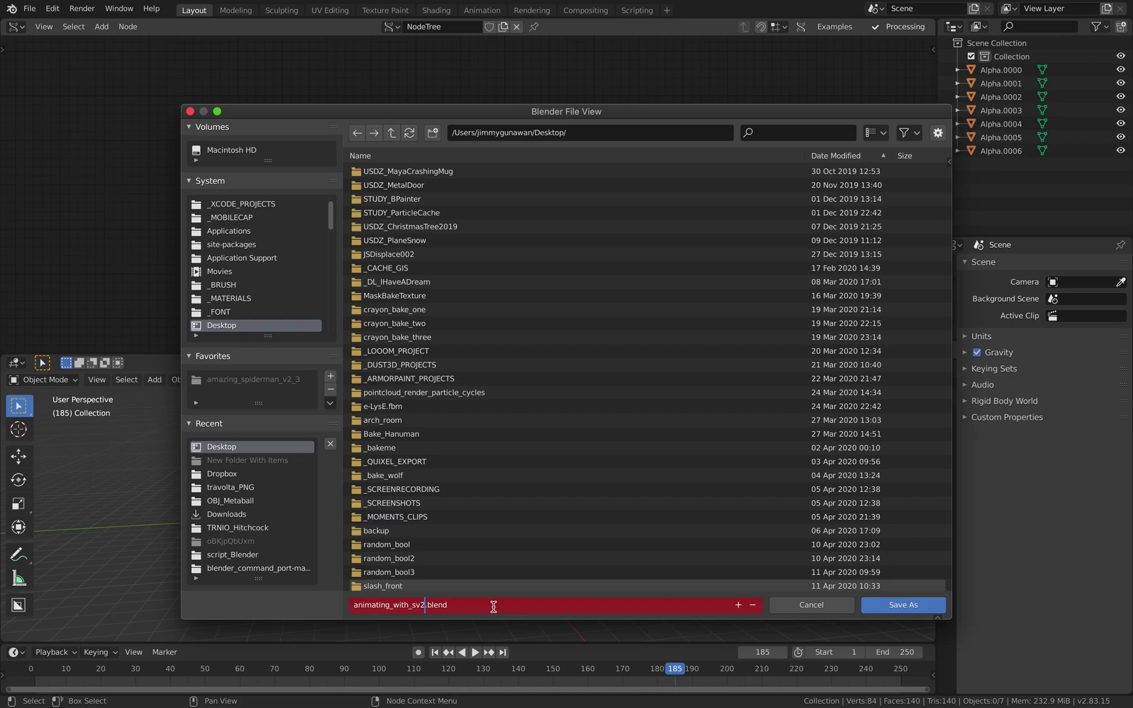
left_click(893, 612)
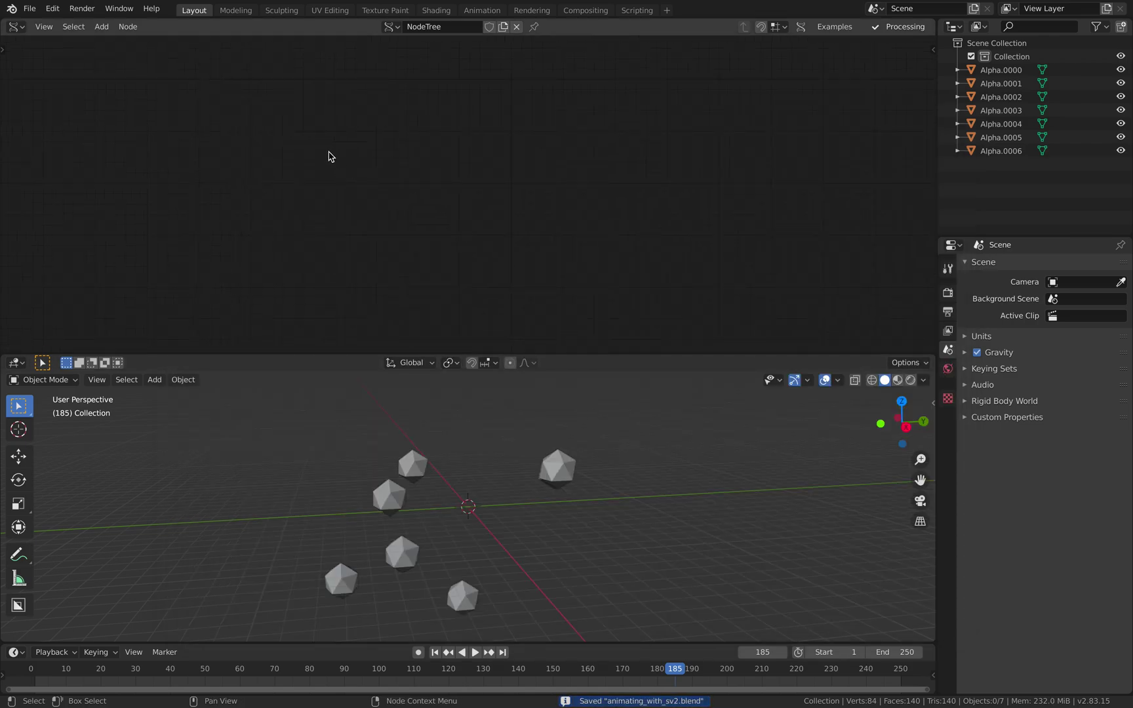
- Add a Plane generator node to the empty Sverchok tree
key("alt+space")
type("pl")
key("Return")
left_click(334, 158)
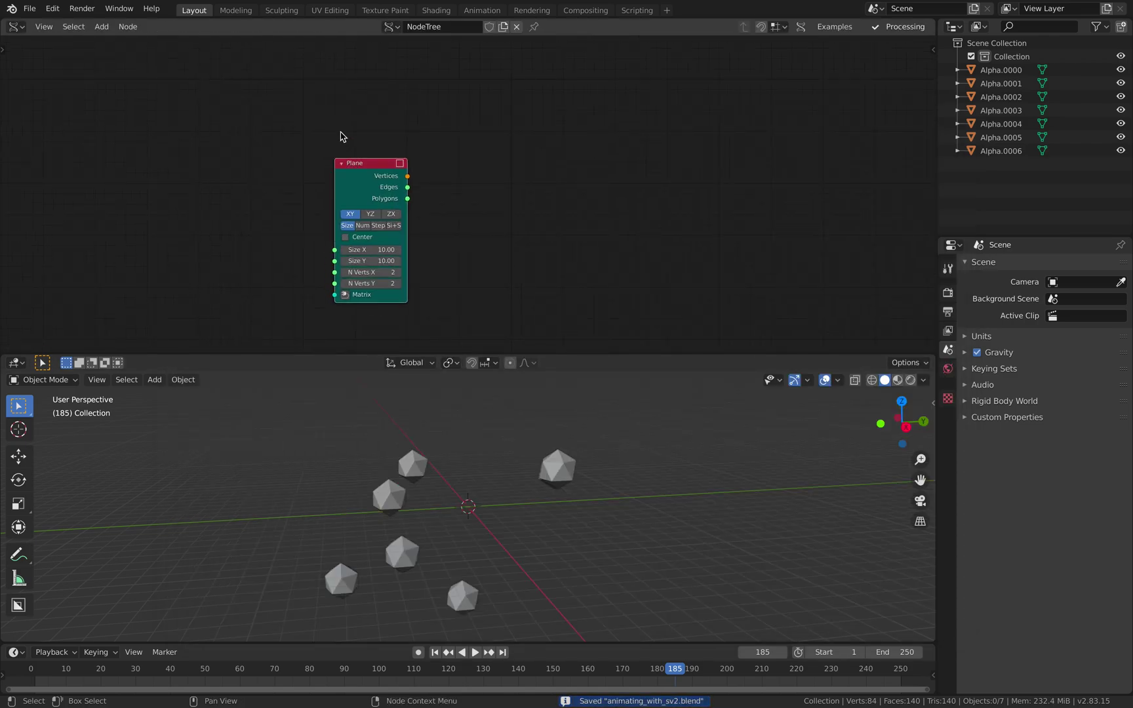
scroll(342, 137, "up", 2)
key("Return")
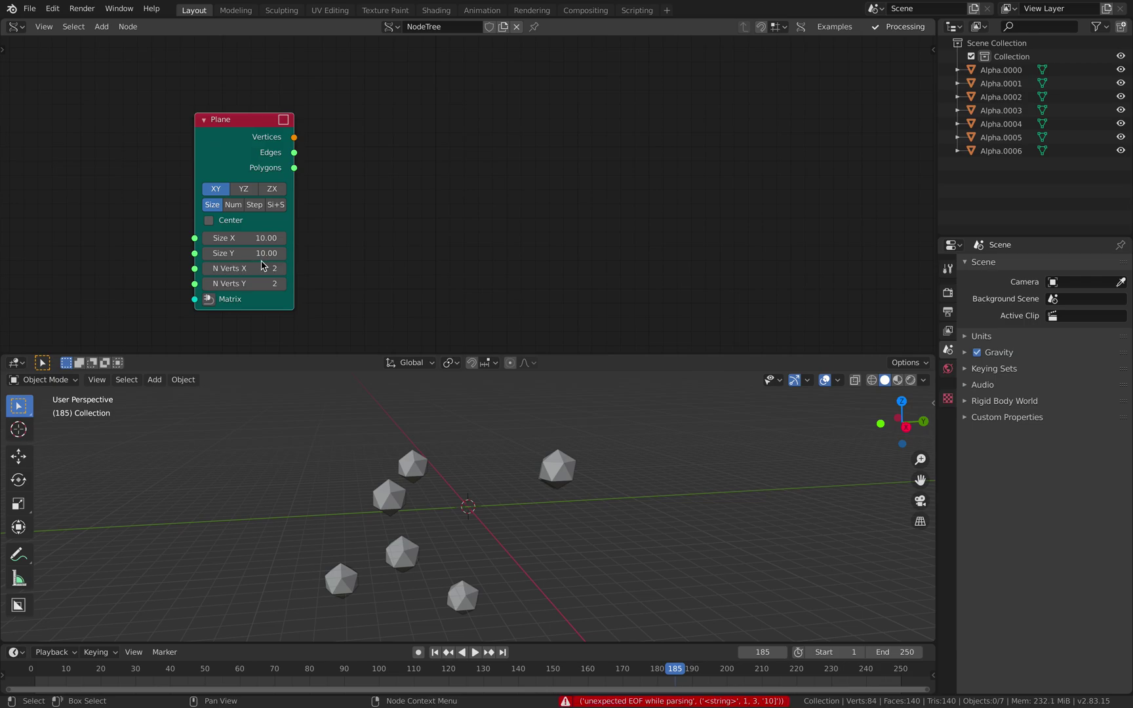
- Add an Extrude Separate Faces node and feed it the Plane's vertices, edges and polygons
key("alt+space")
type("e")
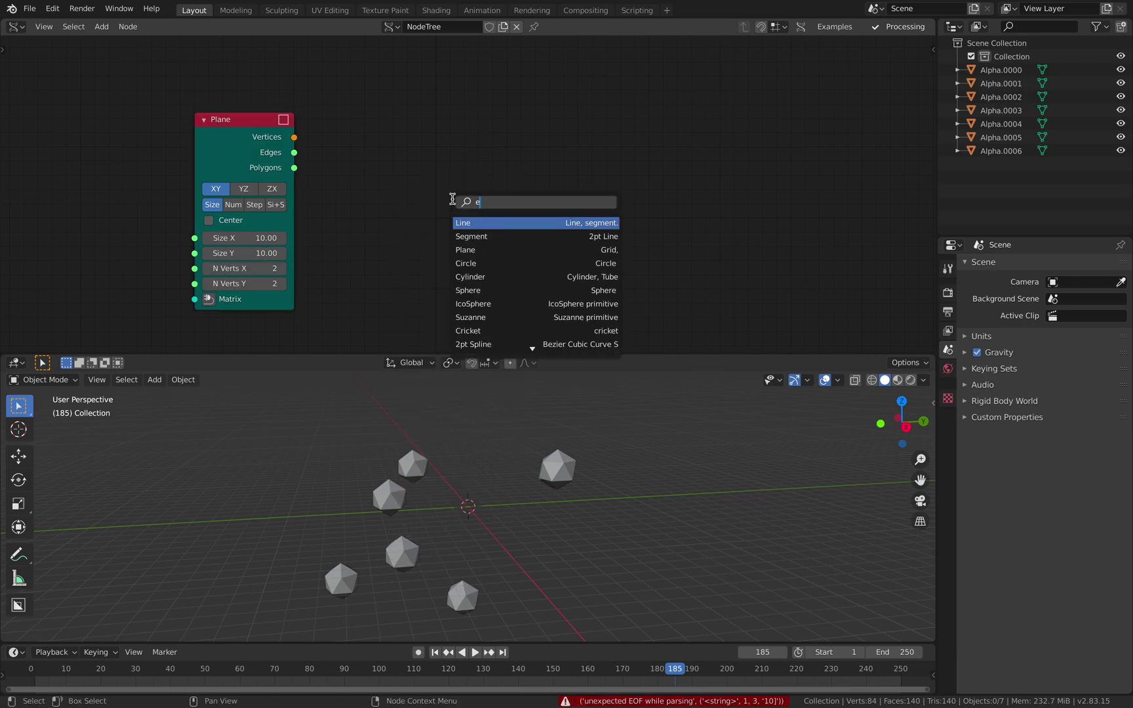
type("xtrude")
key("Down")
key("Down")
key("Down")
key("Down")
key("Return")
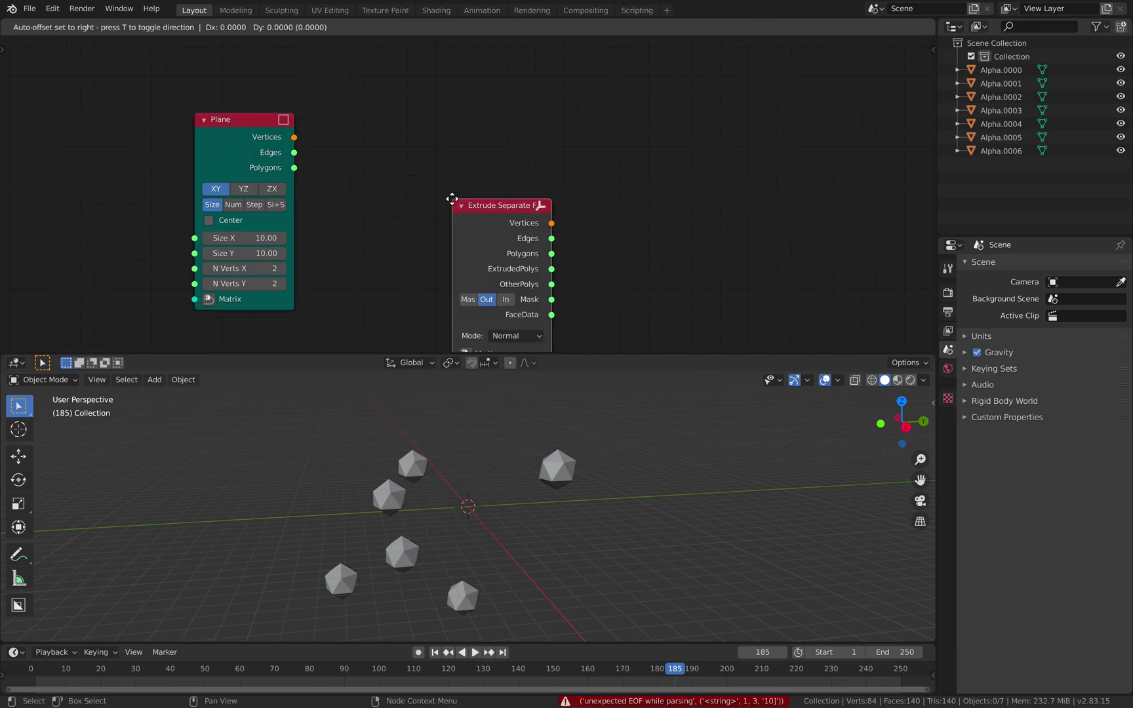
left_click(459, 99)
scroll(312, 148, "down", 2)
key("f")
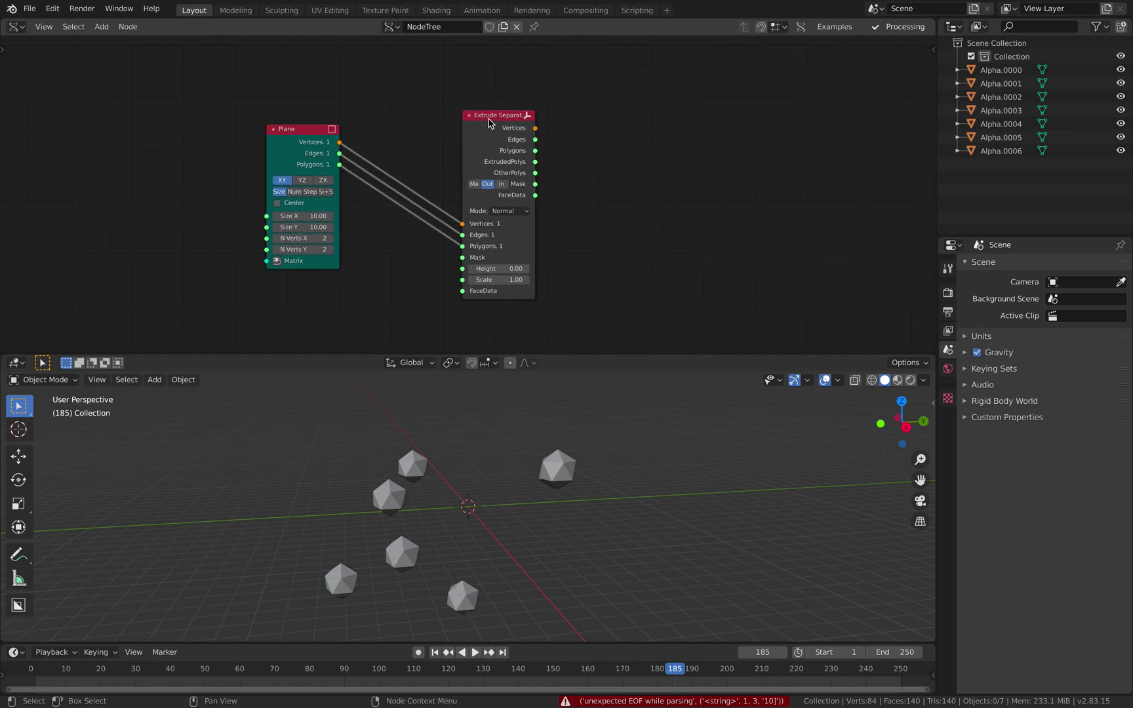
- Delete all seven leftover icospheres from the 3D scene
left_click(495, 123, "ctrl+shift")
left_click_drag(645, 80, 681, 143)
middle_click_drag(662, 476, 633, 493)
scroll(666, 178, "up", 1)
key("x")
key("a")
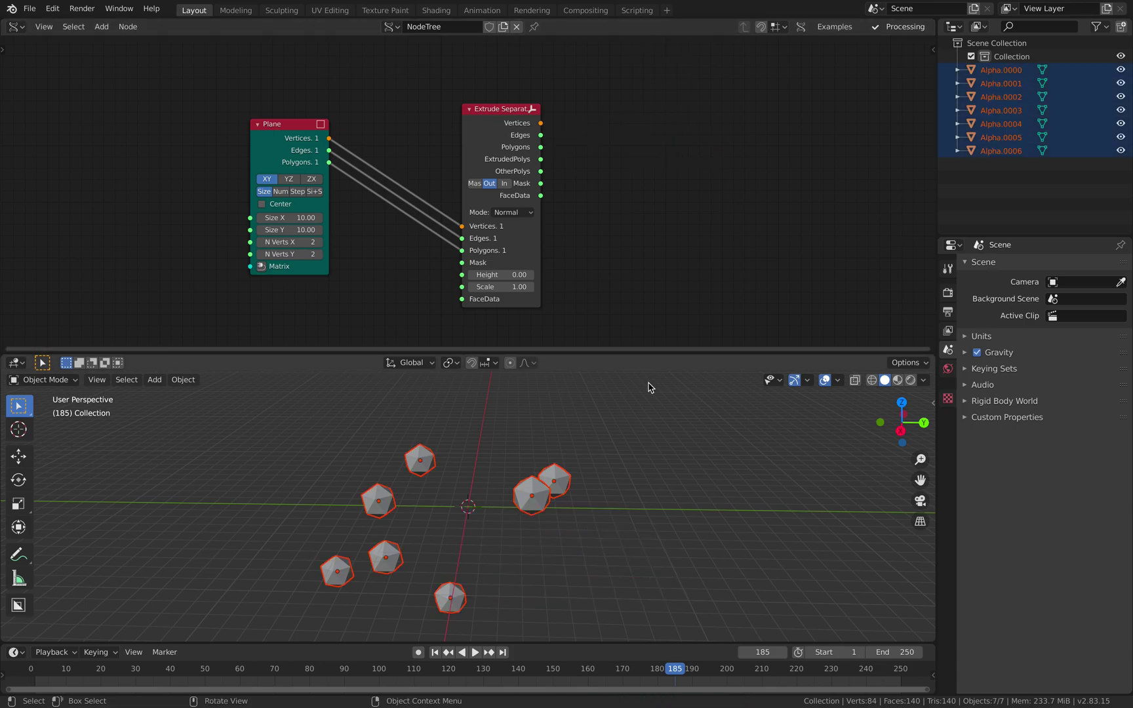
key("Delete")
- Add a BMesh viewer node and connect the extrude node's vertices, edges and polygons to it
key("shift+a")
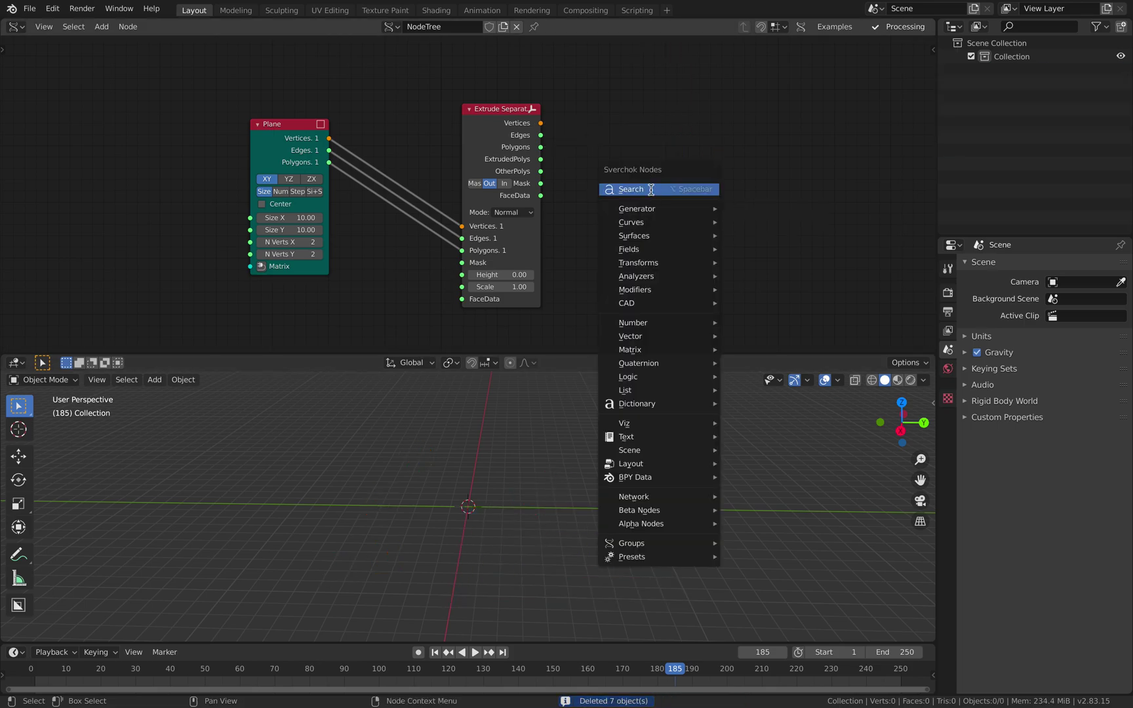
left_click(651, 189)
type("bmv")
key("Return")
left_click(623, 113)
left_click(499, 129, "shift")
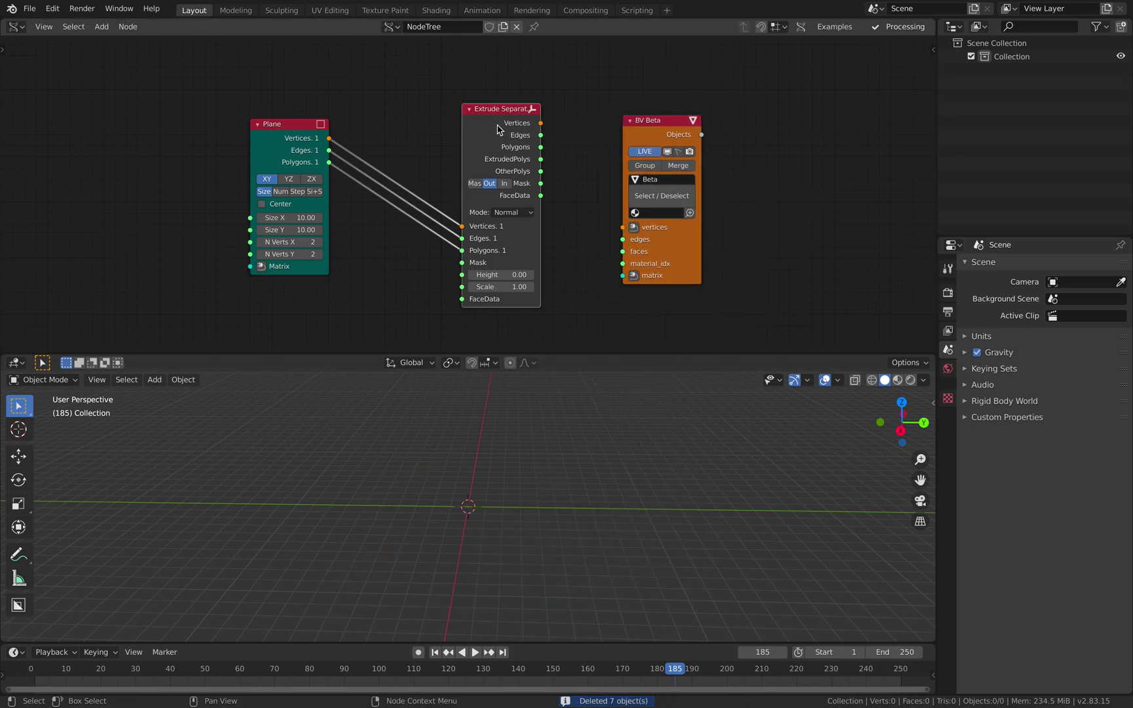
key("f")
left_click(582, 99)
- Set the extrusion to height 0.90 and scale 0.92, and the Plane's N Verts X and Y to 10
middle_click_drag(622, 392, 610, 404)
left_click_drag(509, 276, 488, 286)
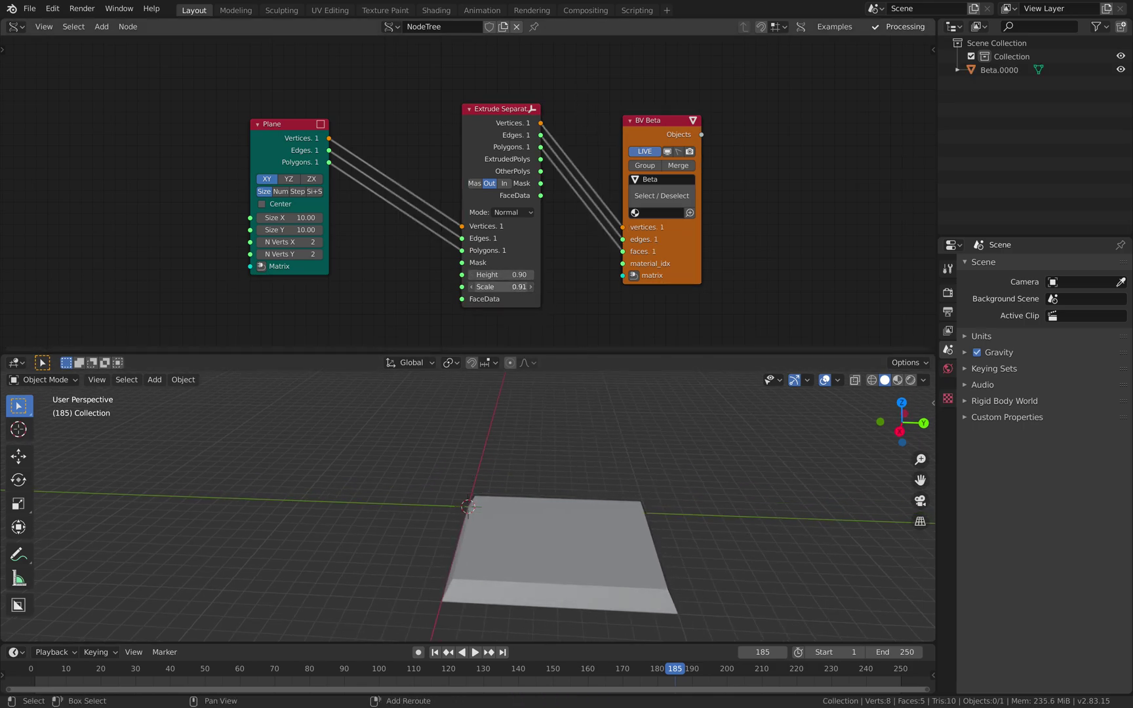
middle_click_drag(308, 252, 319, 243)
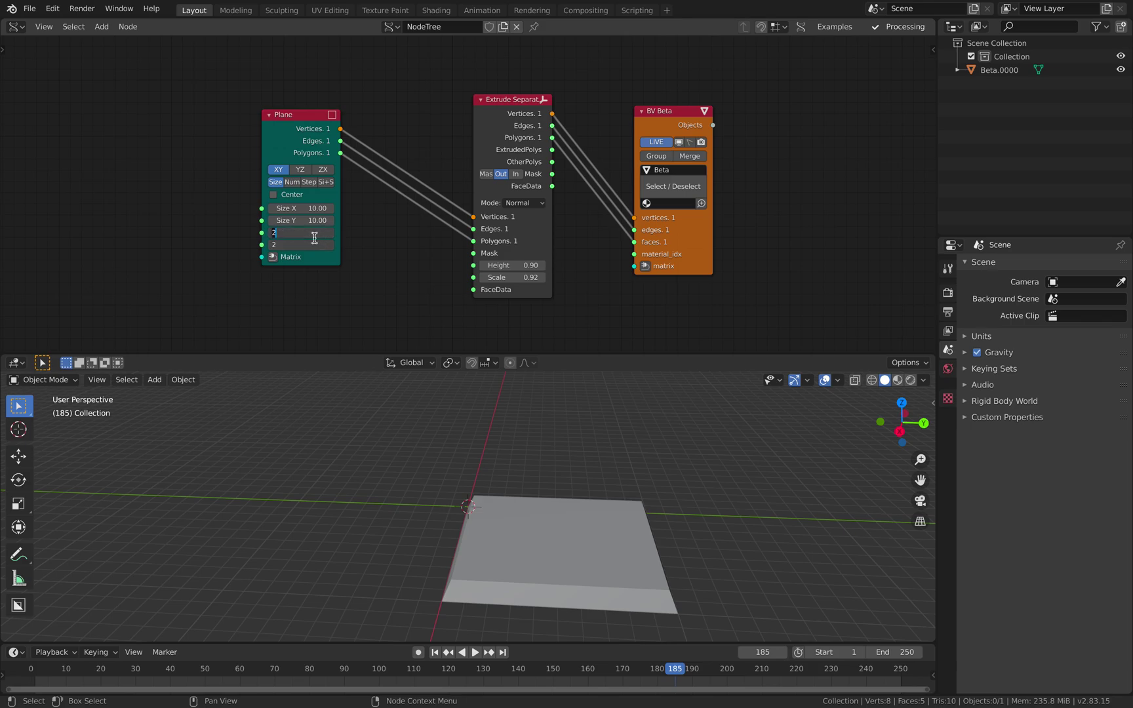
type("10")
key("Return")
middle_click_drag(521, 489, 577, 482)
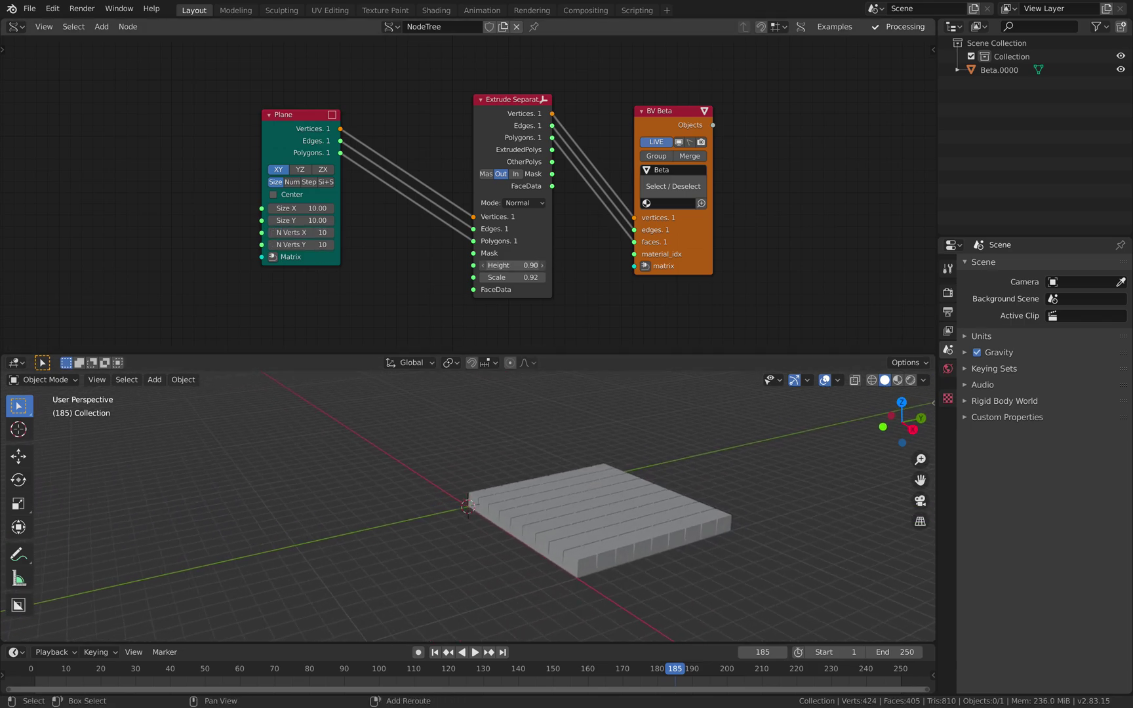
- Change the extrusion's height to 5.72 and scale to 0.62, and move the Plane node level with the extrude node
mouse_move(511, 265)
left_mouse_down()
mouse_move(551, 265)
mouse_move(502, 275)
left_mouse_up()
middle_click_drag(539, 419, 465, 436)
left_click_drag(280, 138, 286, 117)
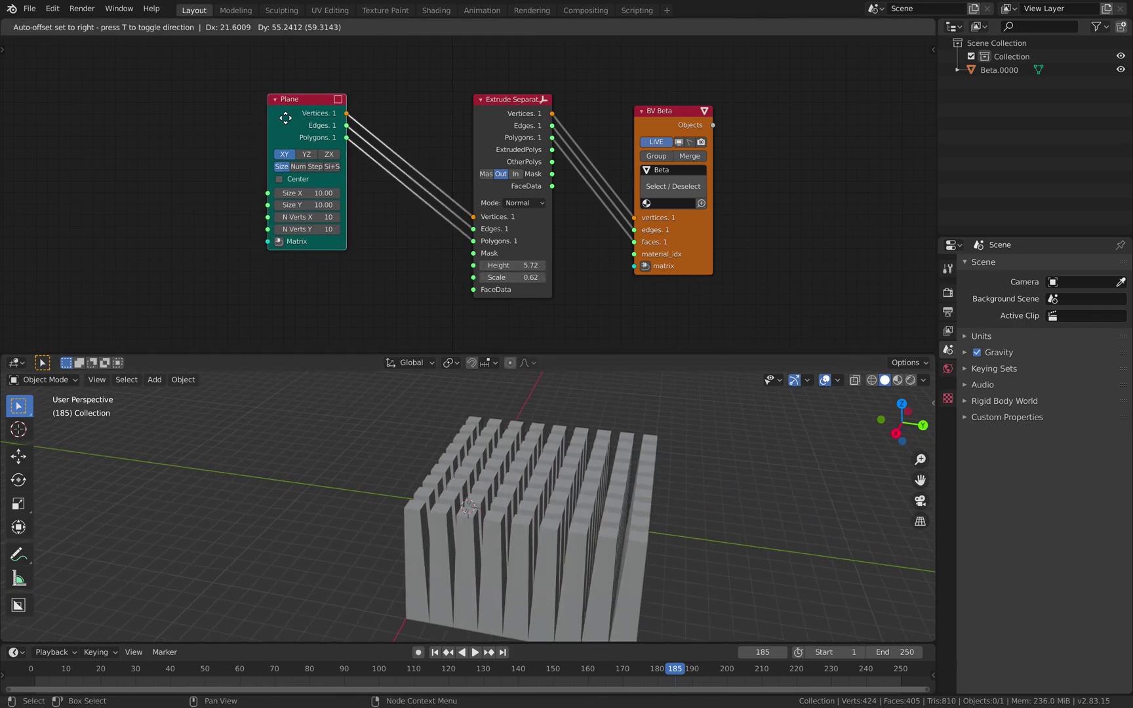
- Set the Plane's N Verts X and Y to 5 and save the file
middle_click_drag(315, 200, 320, 172)
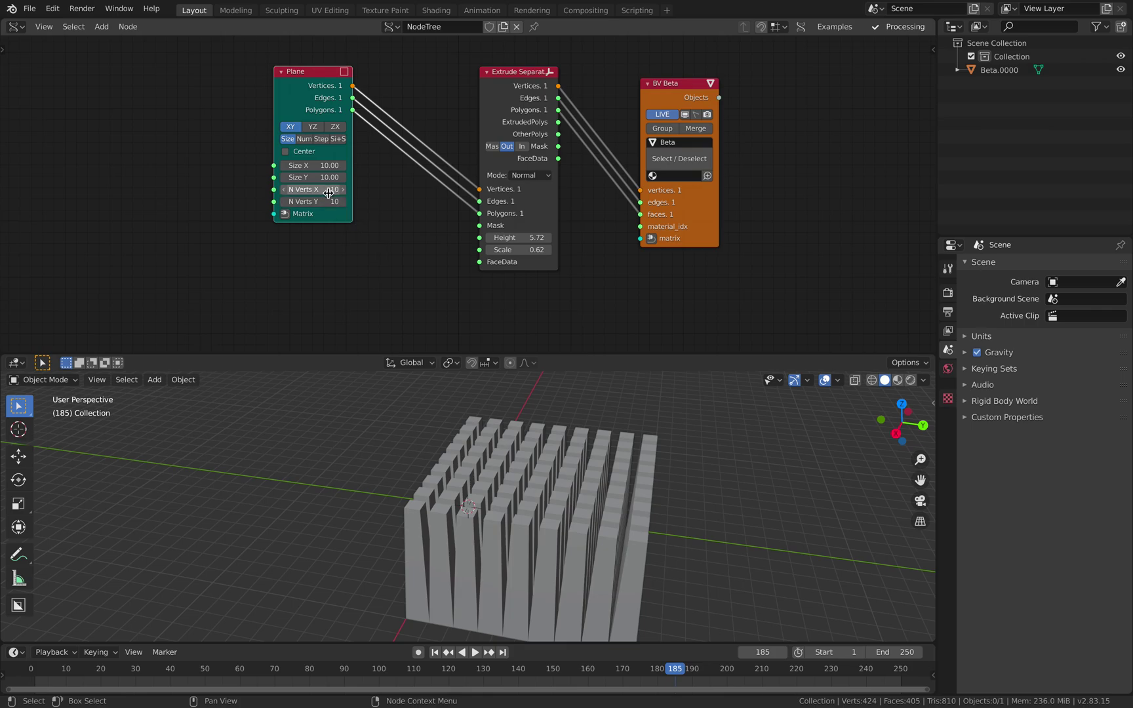
key("Return")
middle_click_drag(505, 420, 480, 428)
middle_click_drag(382, 248, 387, 233)
key("ctrl+s")
- Add a Random Num Gen node below the Plane and connect its value to the extrusion's Height
key("alt+space")
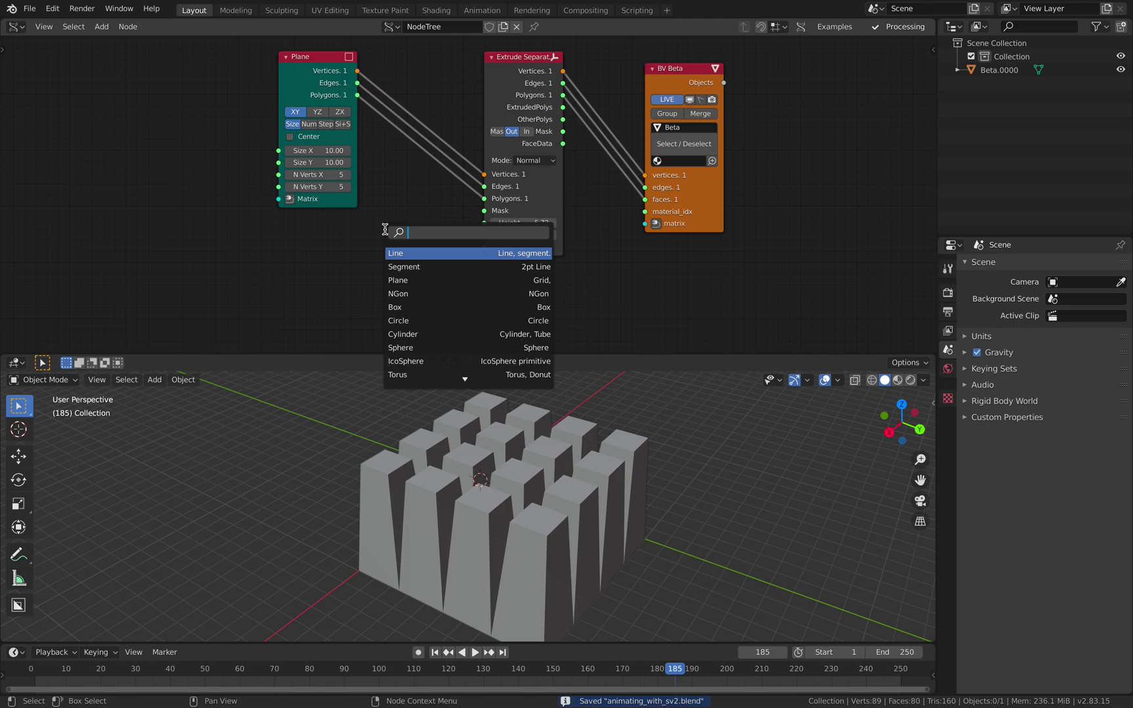
type("random")
key("Return")
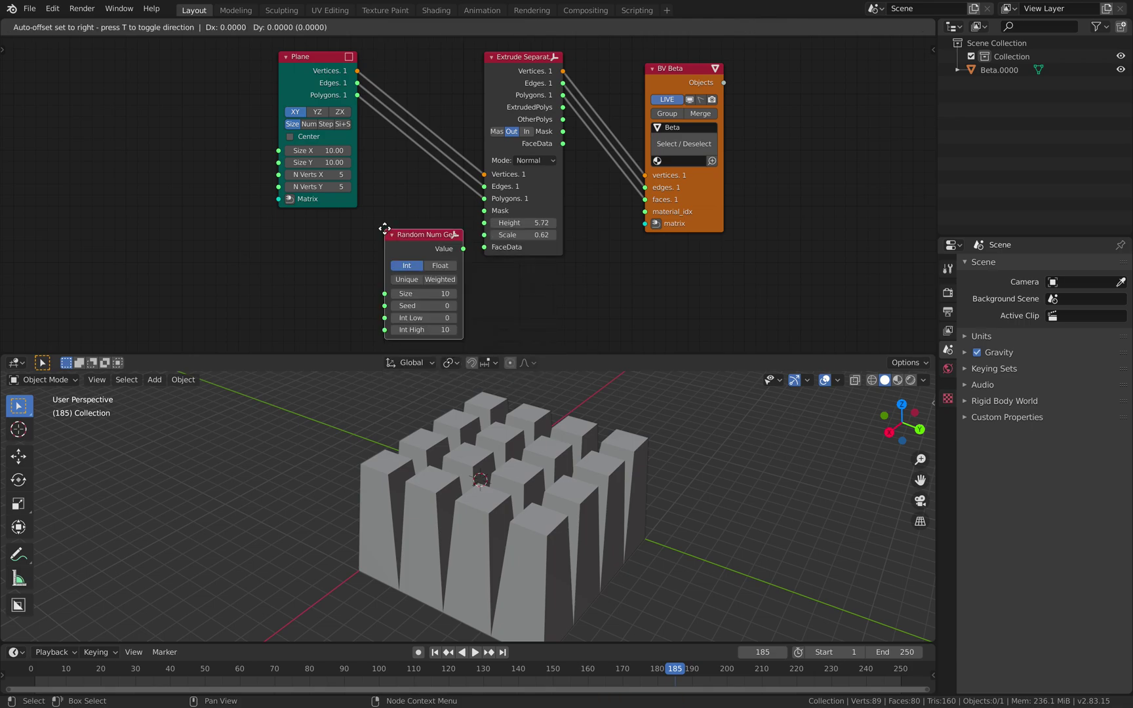
left_click(305, 220)
middle_click_drag(319, 228, 339, 217)
left_click_drag(501, 215, 504, 214)
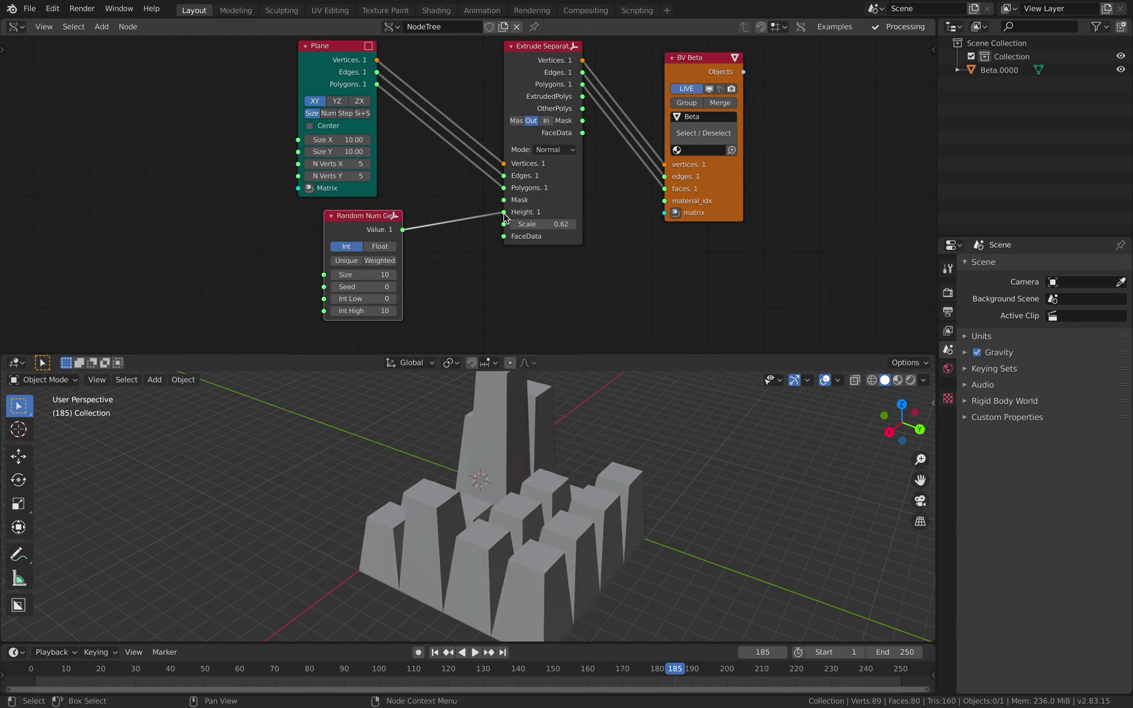
- Switch Random Num Gen to Float with size 30, seed 100, Float Low 1.14 and Float High 7.00
middle_click_drag(401, 278, 395, 250)
left_click_drag(368, 246, 429, 263)
left_click(372, 219)
left_click_drag(362, 270, 755, 282)
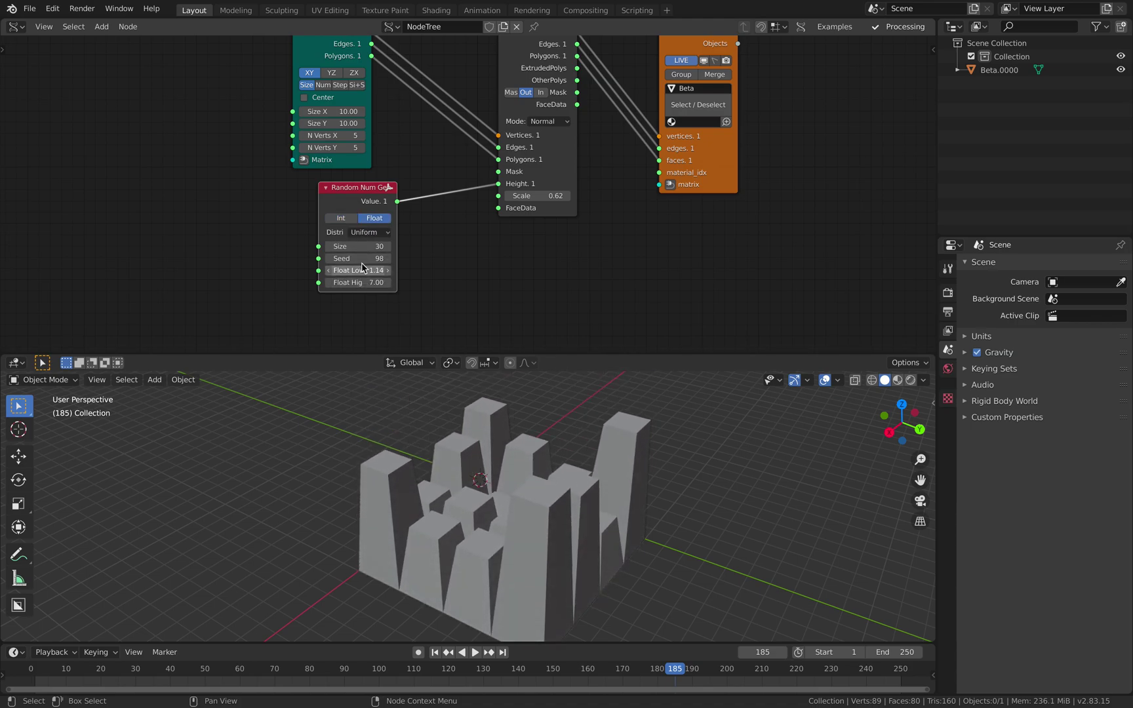
left_click_drag(358, 258, 365, 259)
- Move the Random Num Gen and Plane nodes further from the extrude node, one above the other, and save the file
left_click_drag(343, 192, 212, 185)
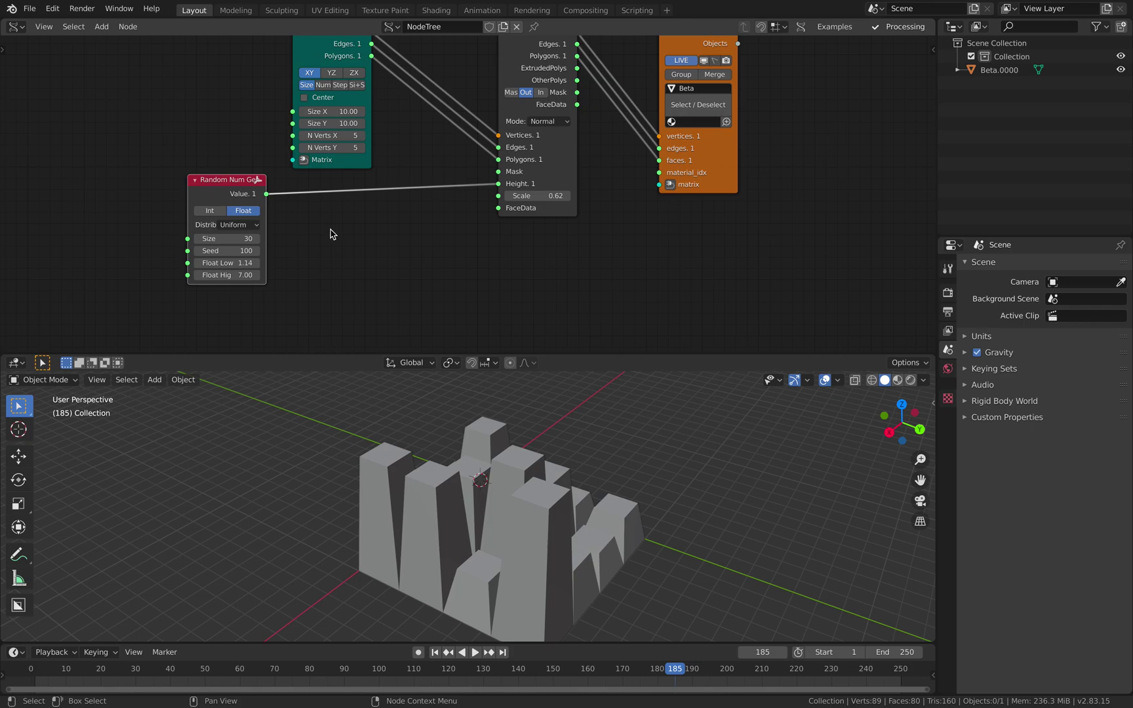
key("ctrl+s")
scroll(332, 230, "down", 2)
middle_click_drag(322, 173, 334, 196)
left_click_drag(349, 84, 261, 84)
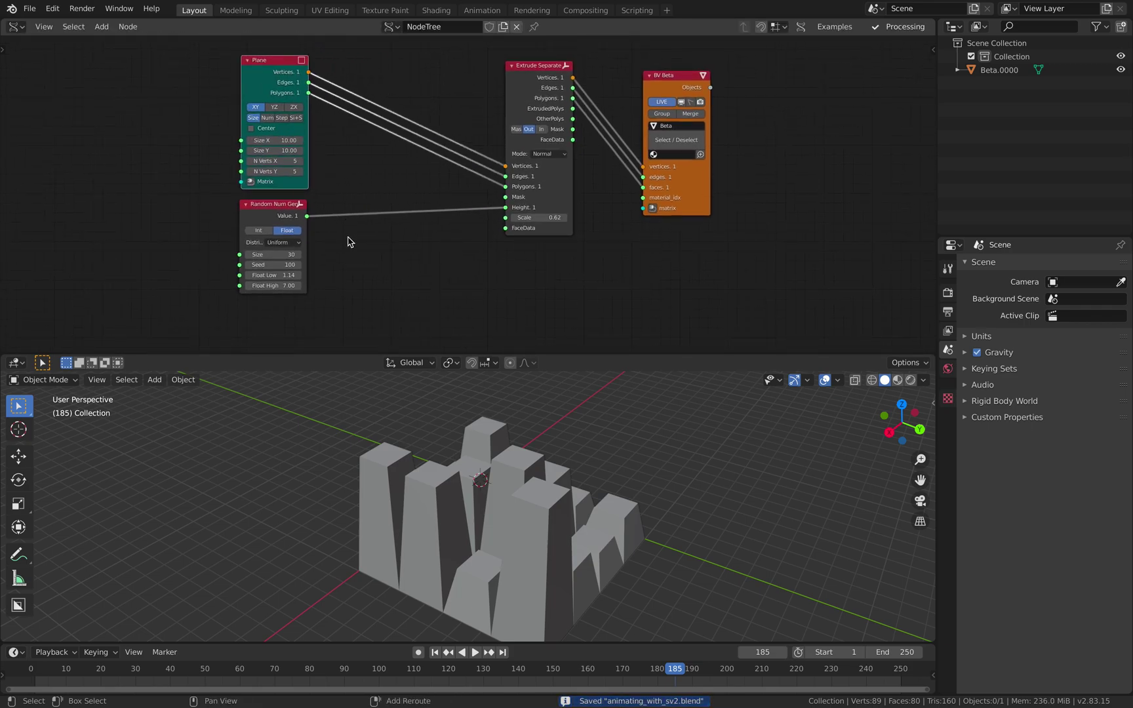
- Add a Vector Noise node below the extrusion's links and connect the Plane's Vertices to its Vertices input
key("alt+space")
type("vectr")
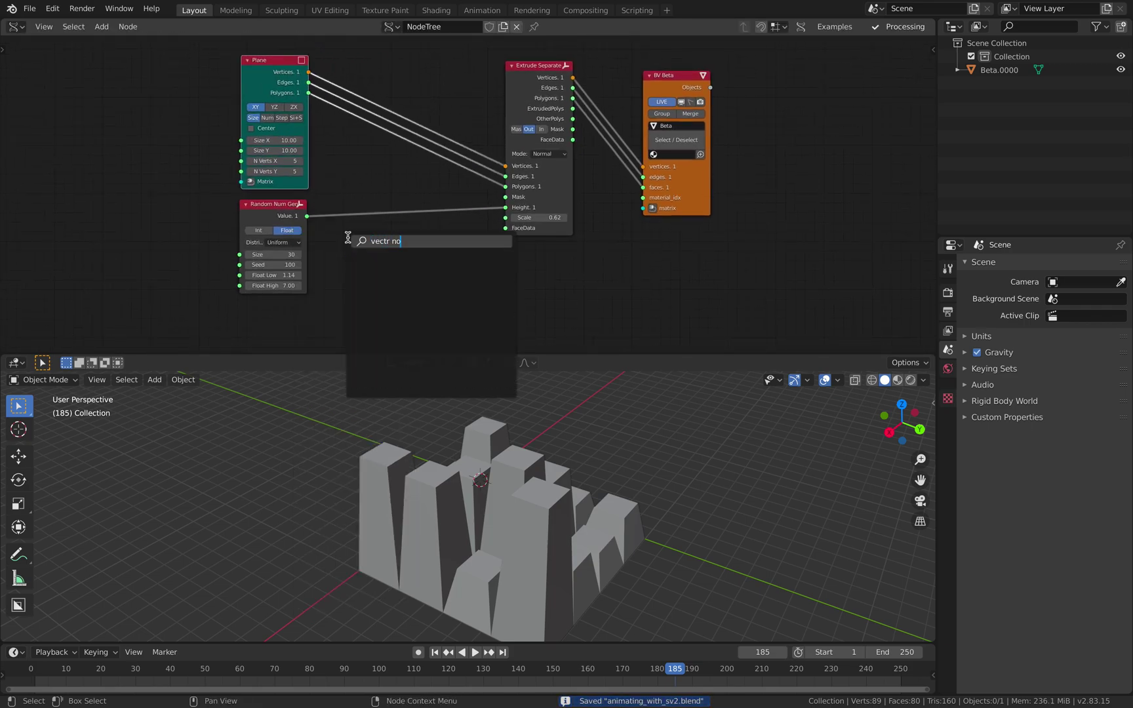
key("BackSpace")
type("or no")
key("Return")
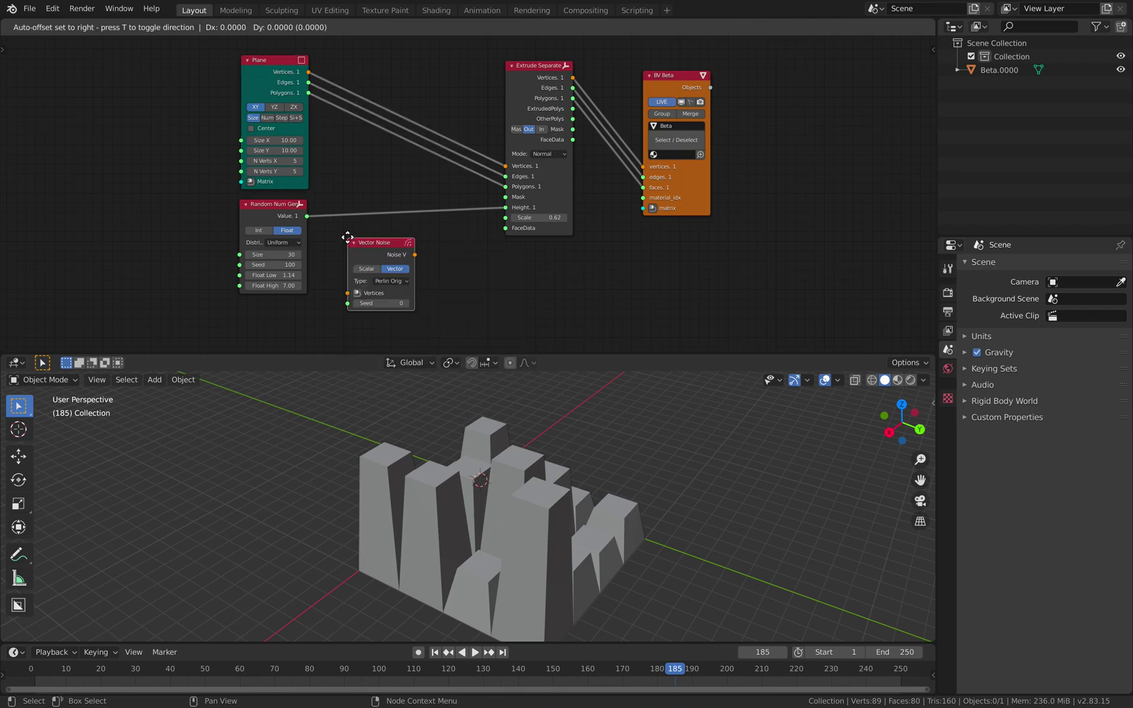
left_click(347, 238)
left_click_drag(309, 77, 346, 223)
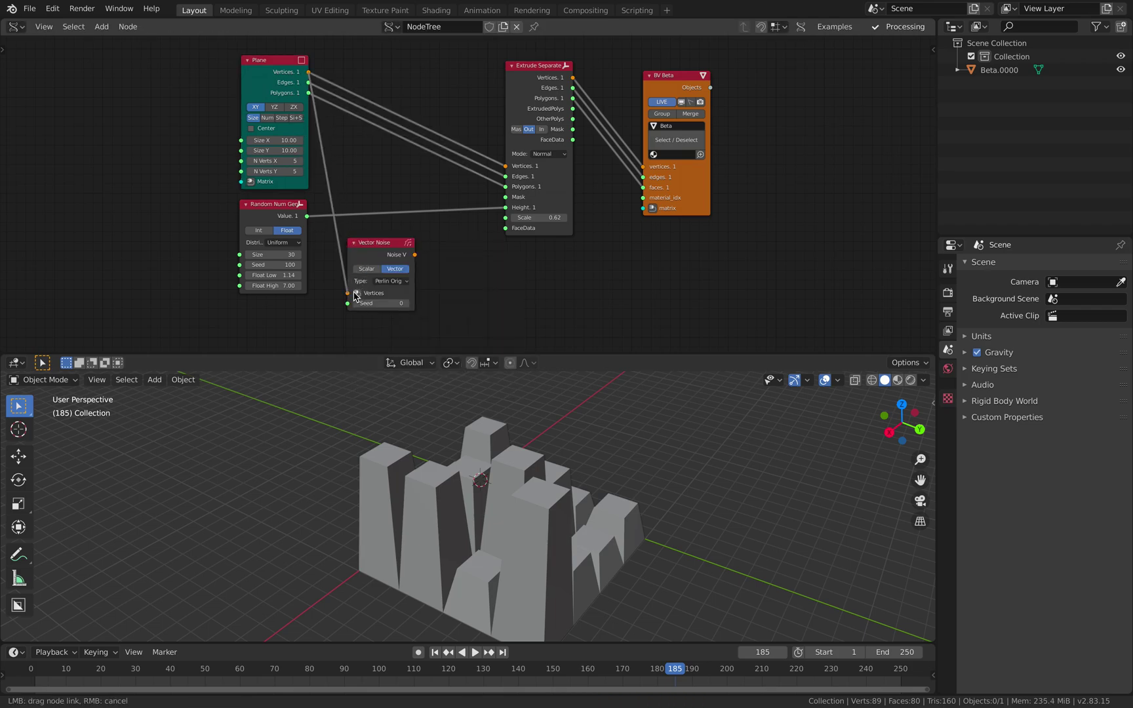
left_click_drag(355, 296, 354, 295)
- Switch Vector Noise to Scalar, feed its output into the extrusion's Height, and move the node closer to it
scroll(355, 291, "up", 2)
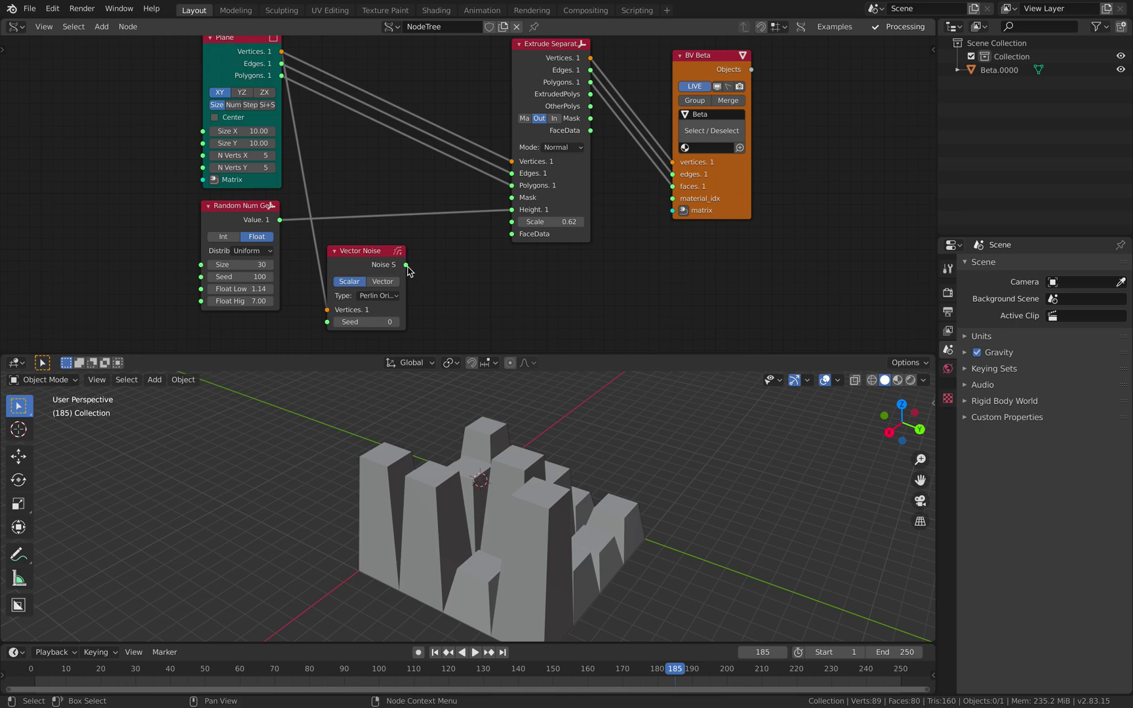
left_click_drag(512, 212, 512, 210)
left_click_drag(364, 252, 378, 223)
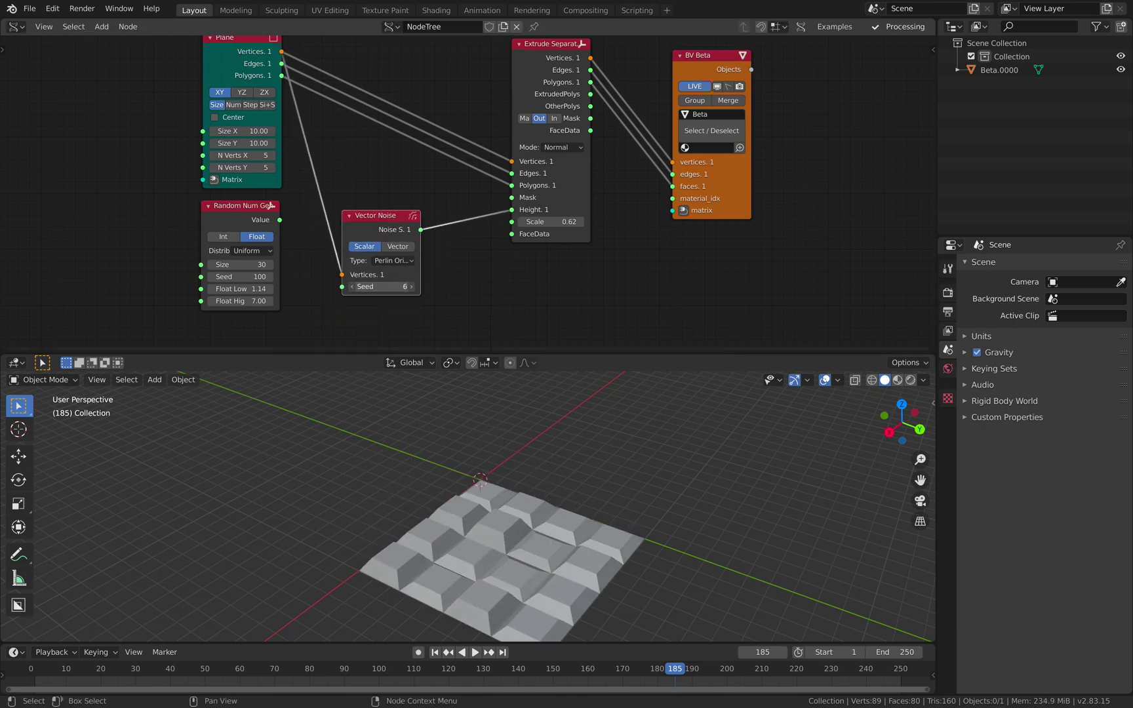
- Set the Vector Noise seed to 120 and remove the disconnected Random Num Gen node, leaving space before the extrude node
key("g")
left_click(236, 217)
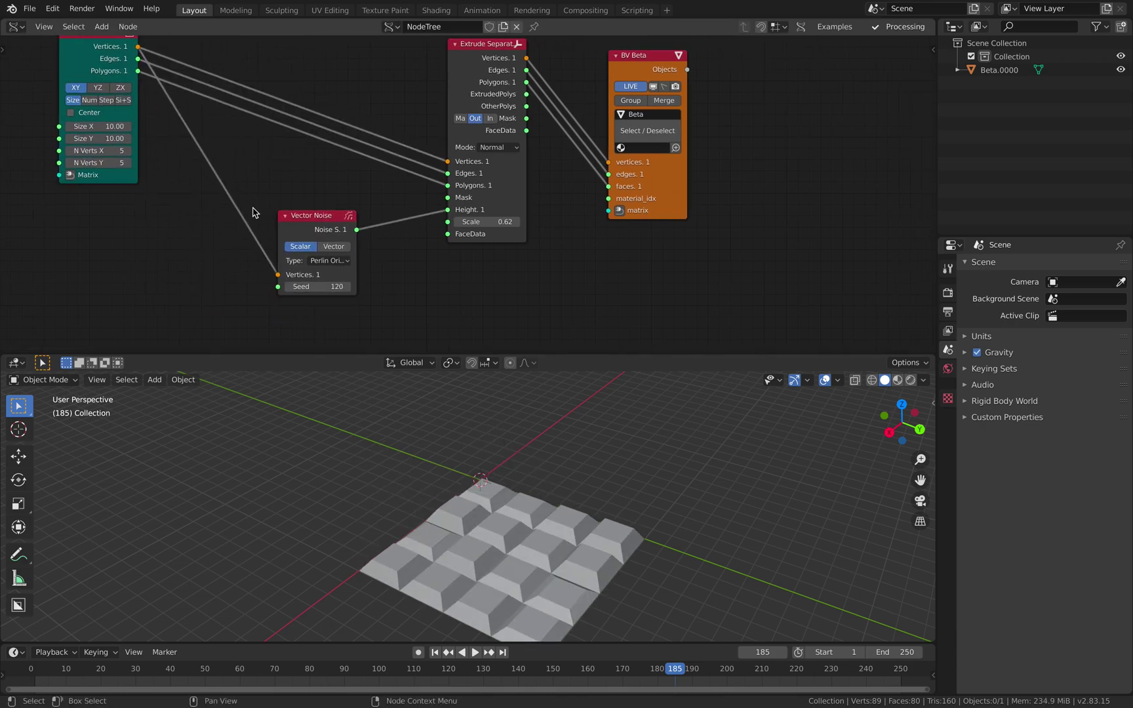
left_click_drag(331, 211, 281, 212)
key("alt+space")
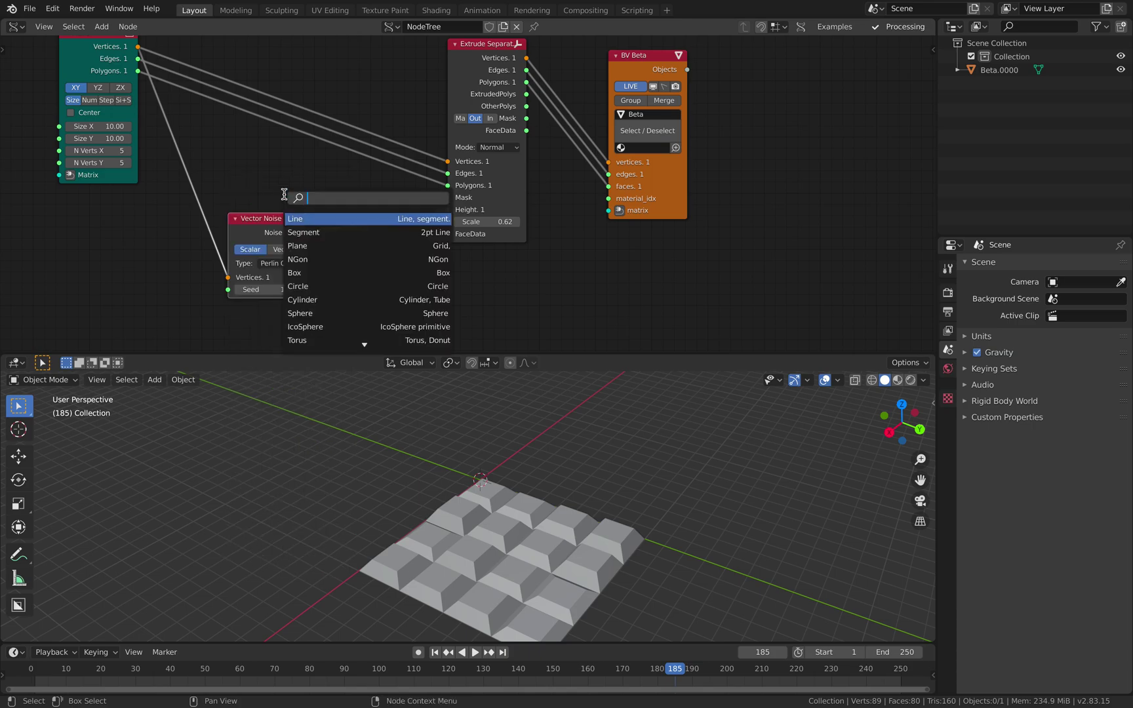
type("map")
key("Return")
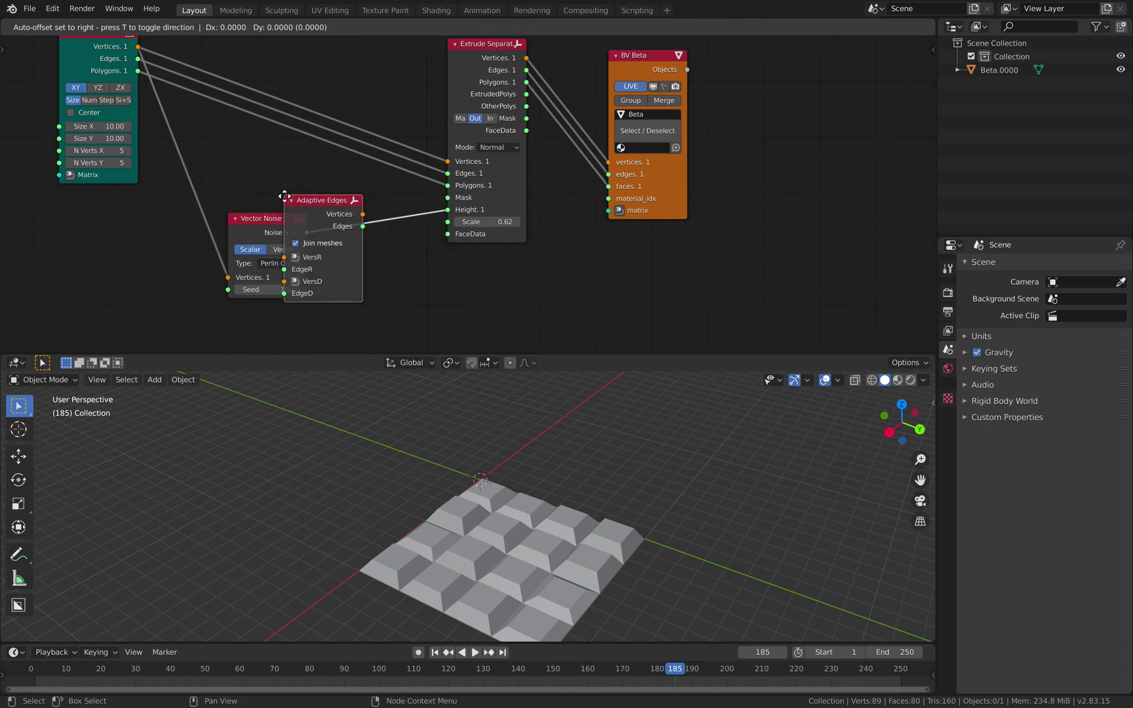
left_click(348, 291)
key("x")
- Insert a Map Range node into the link between Vector Noise and the extrusion's Height
key("shift+a")
left_click(354, 263)
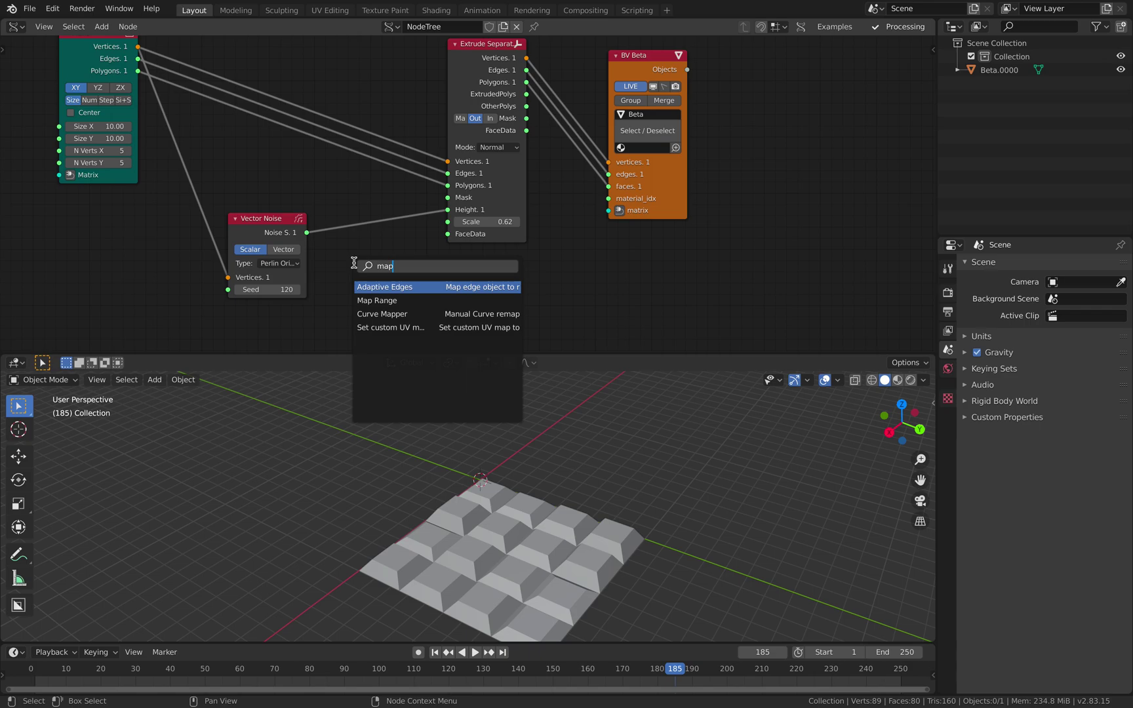
key("Down")
key("Return")
left_click(326, 203)
middle_click_drag(393, 235, 402, 208)
- Enable List limits on Map Range and set New Min to 1.26 and New Max to 4.36
left_click(403, 209)
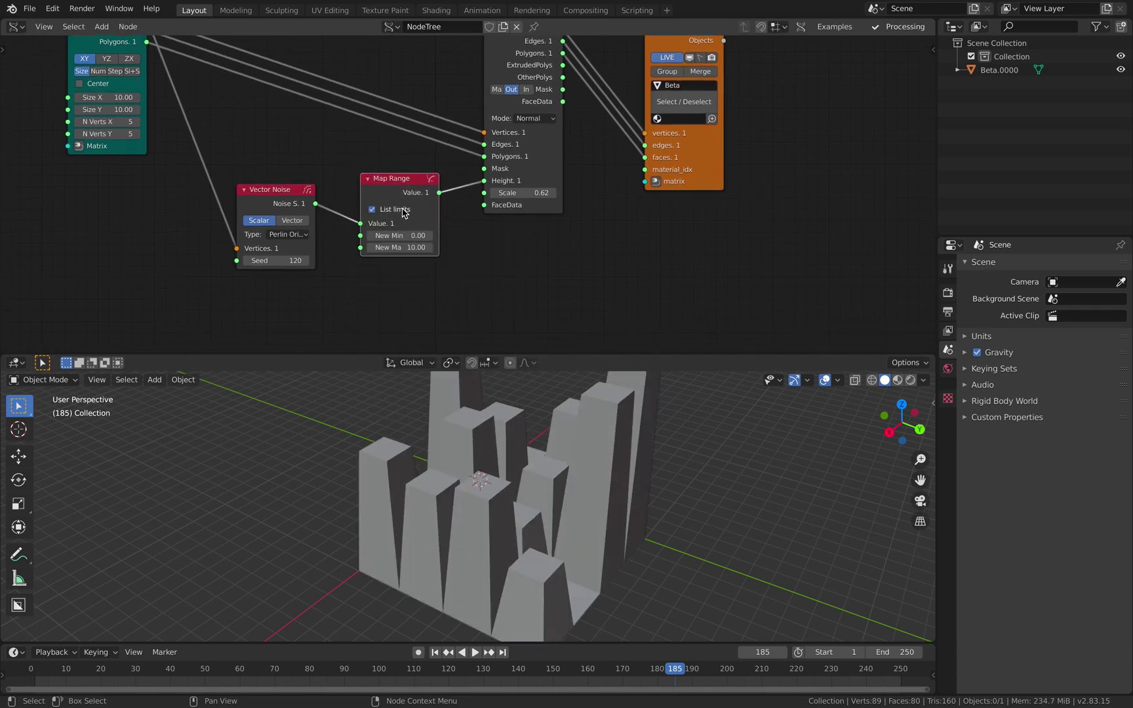
left_click_drag(402, 248, 424, 235)
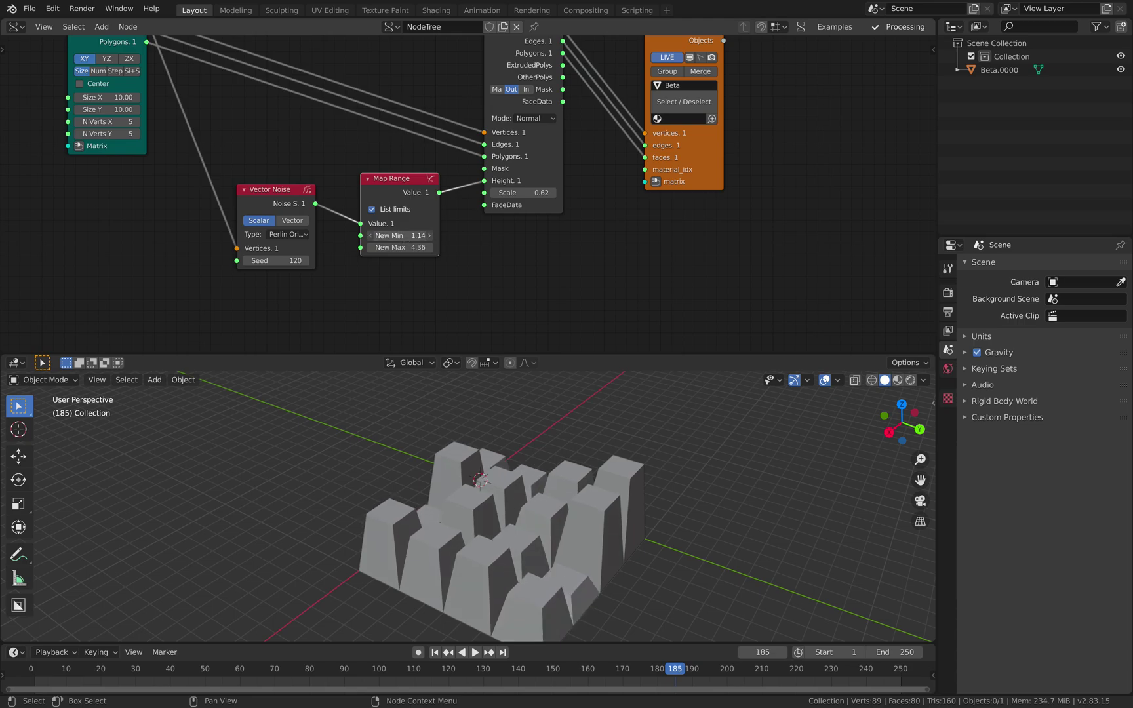
middle_click_drag(543, 432, 431, 426)
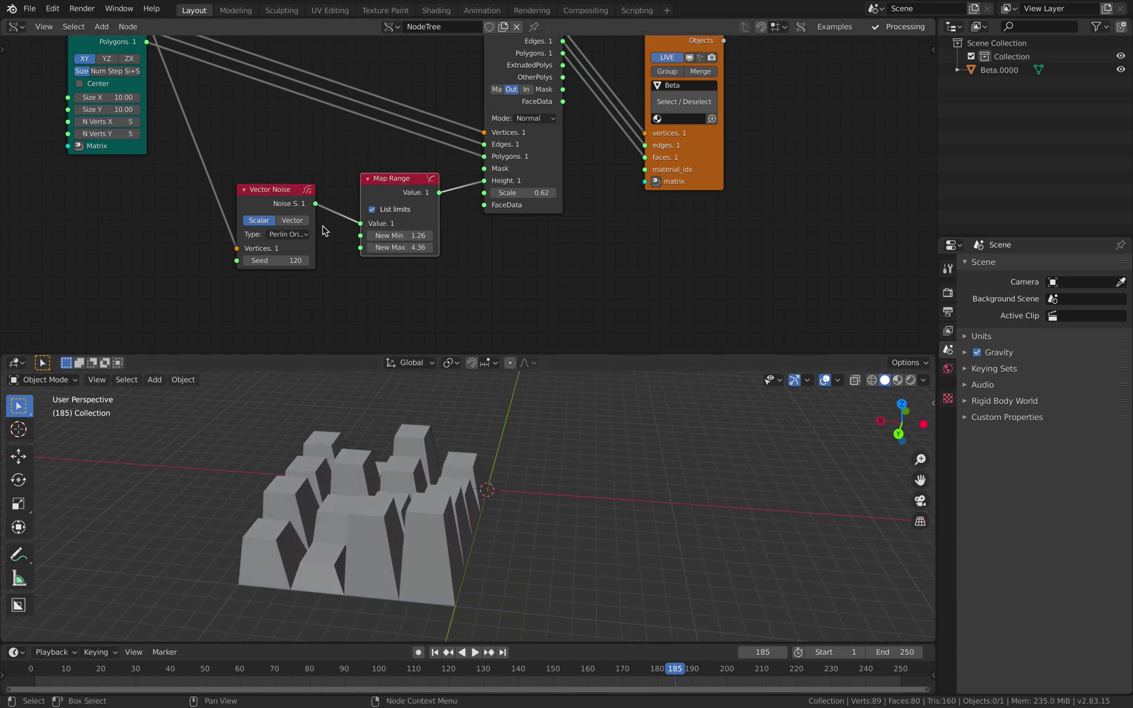
- Insert a Vector Math node into the link between the Plane's Vertices and Vector Noise
middle_click_drag(152, 159, 306, 194)
key("shift+a")
left_click(307, 192)
type("vector")
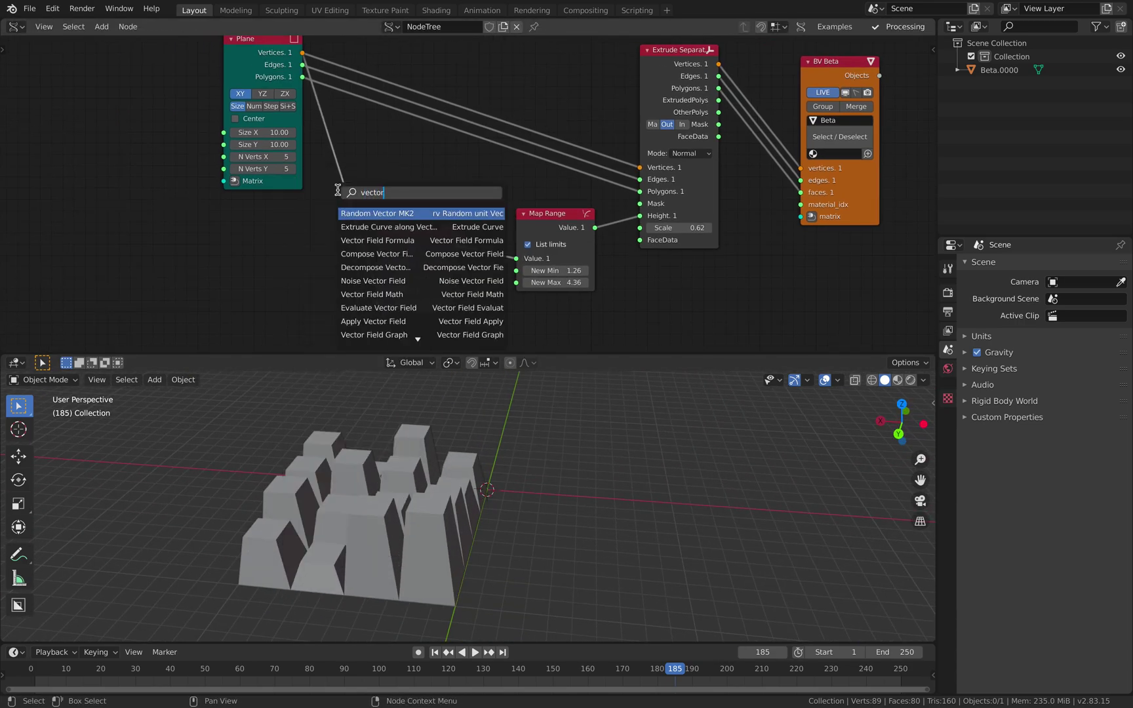
type(" ma")
key("Return")
left_click(324, 169)
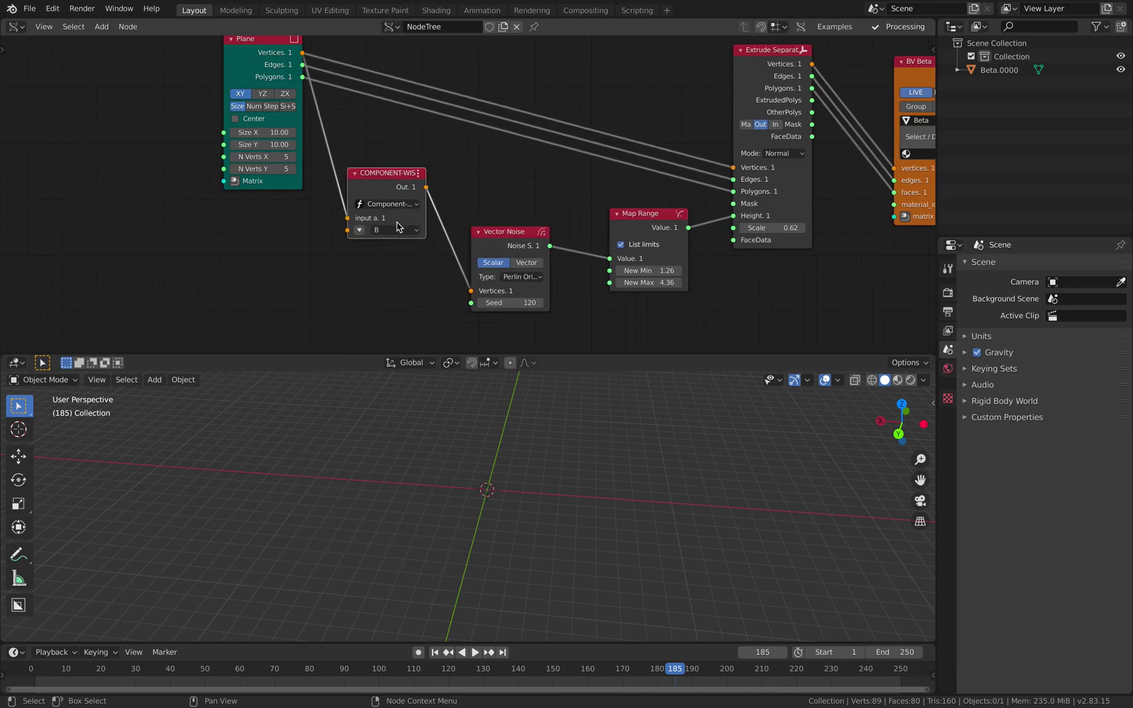
- Set the Vector Math operation to Add, with its B vector at X 3.66 and Y 1.98
left_click(388, 204)
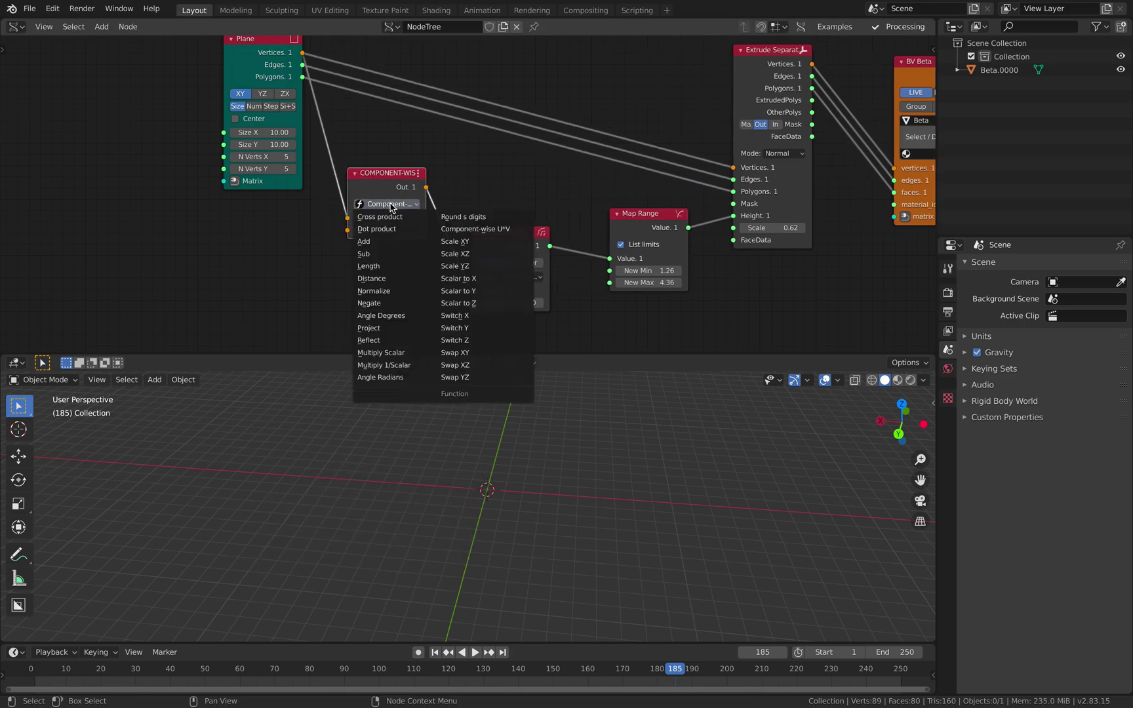
left_click(396, 242)
left_click_drag(393, 229, 633, 230)
left_click_drag(393, 241, 522, 241)
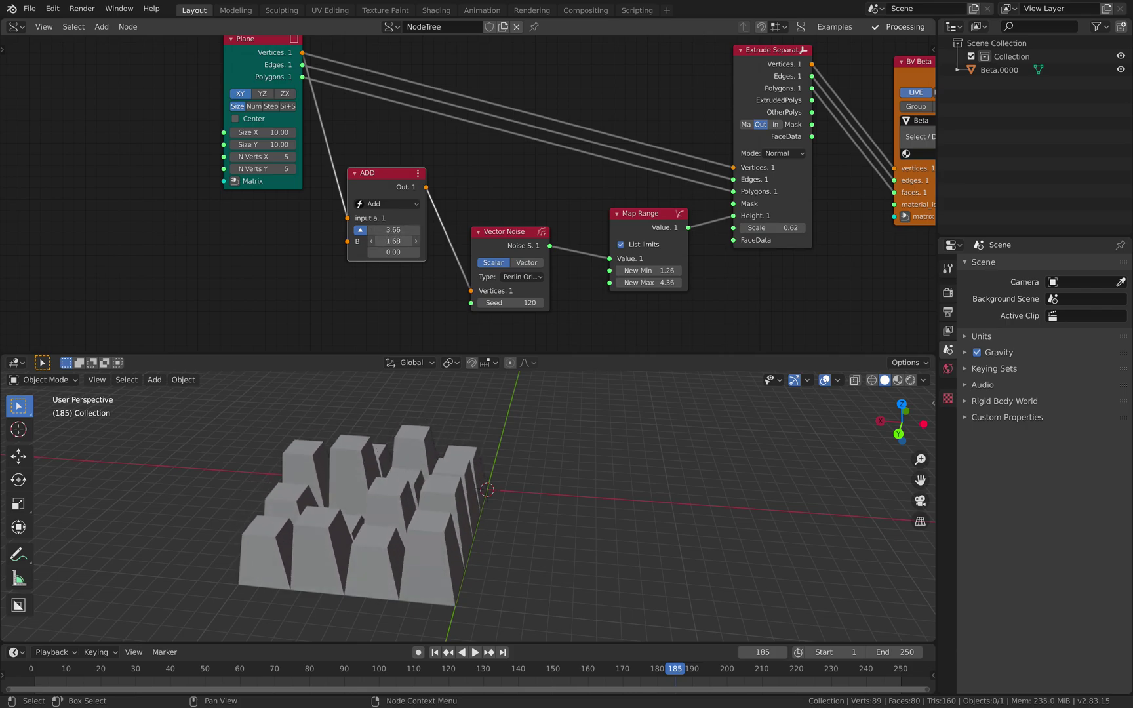
- Enable Center on the Plane node and set the X value of the Add node's B vector to 7.68
mouse_move(453, 463)
middle_mouse_down()
mouse_move(396, 465)
mouse_move(442, 482)
middle_mouse_up()
left_click(433, 485)
middle_click_drag(397, 313, 395, 346)
left_click(262, 152)
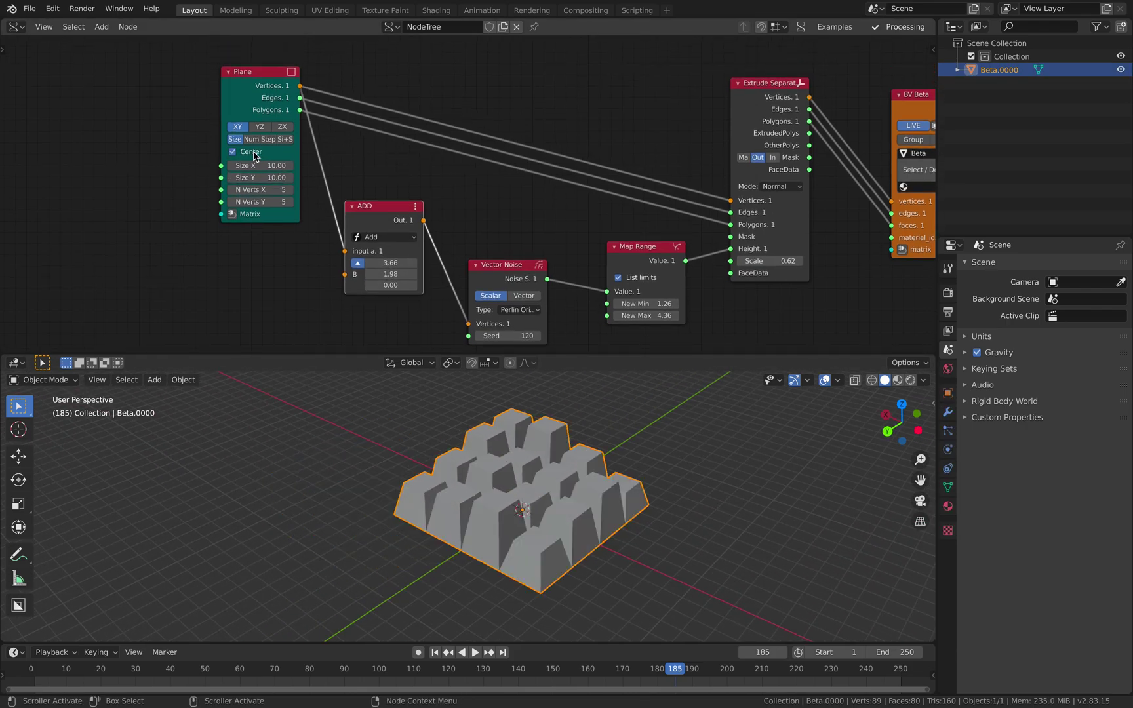
middle_click_drag(459, 498, 538, 499)
left_click_drag(388, 263, 420, 263)
middle_click_drag(446, 459, 478, 459)
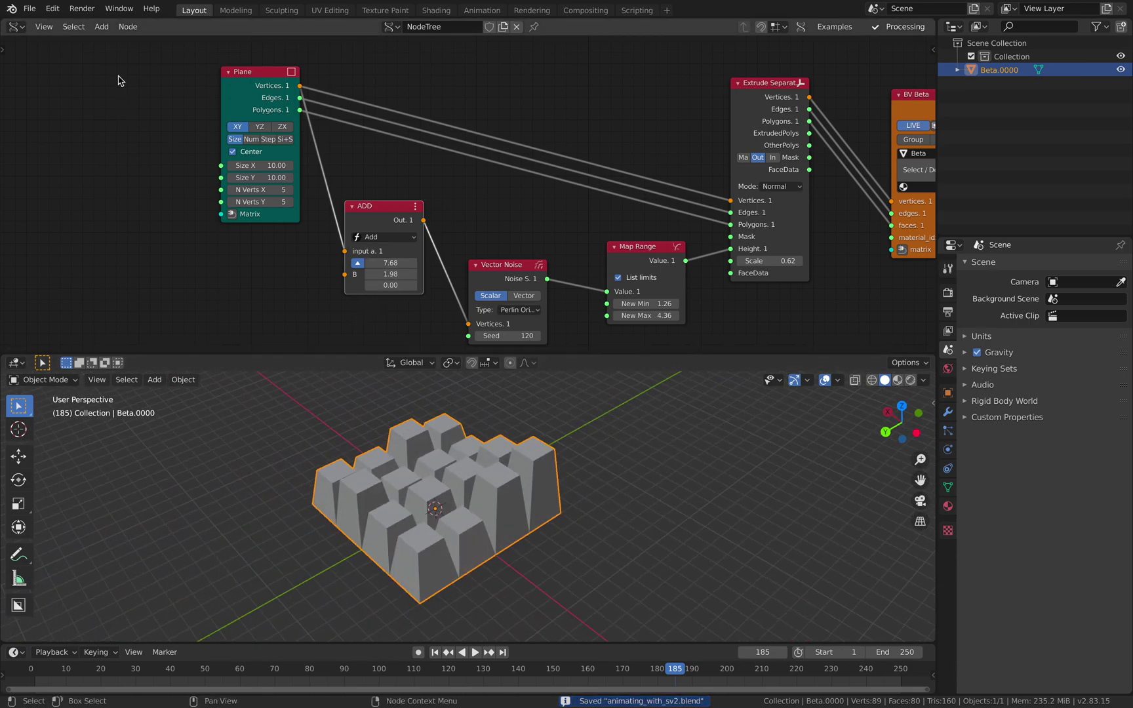
left_click(30, 8)
mouse_move(84, 208)
left_click(30, 8)
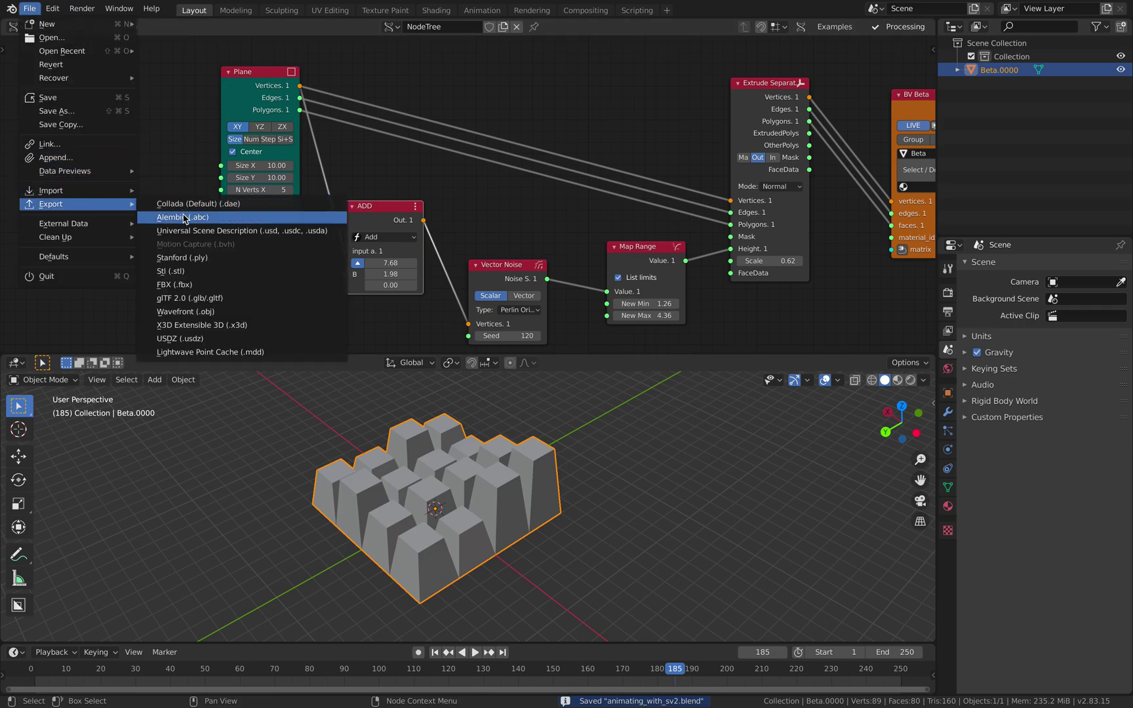
scroll(354, 190, "down", 2)
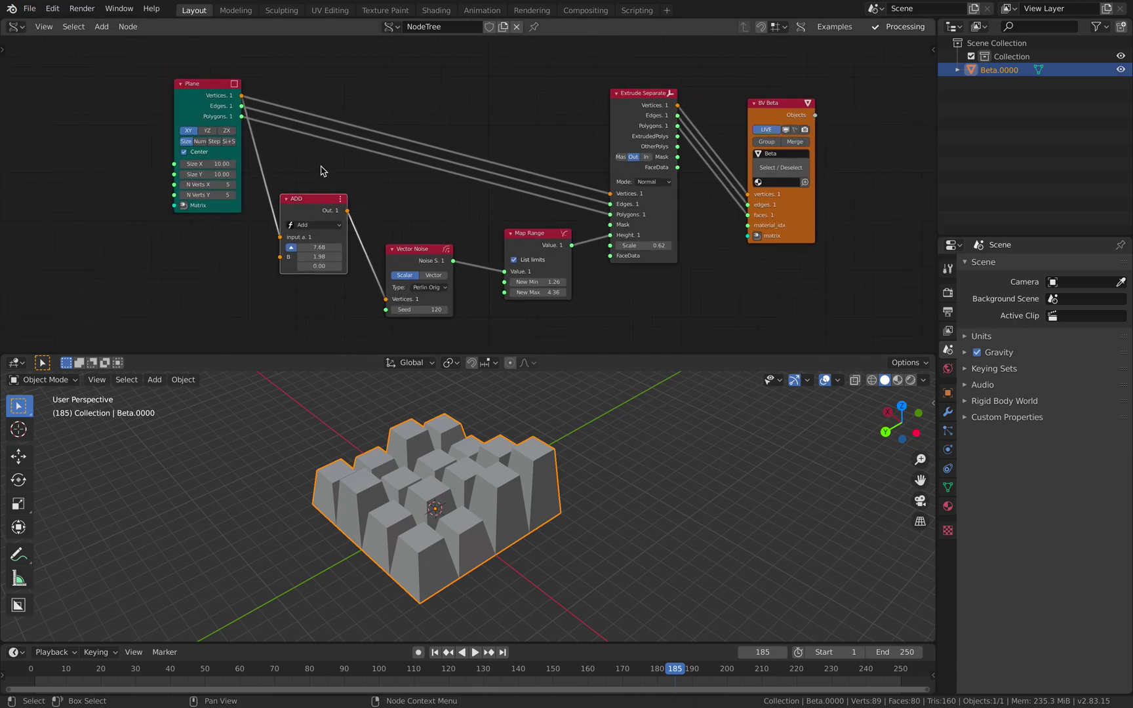
- Save the file and deselect the extruded mesh
key("ctrl+s")
left_click(551, 427)
scroll(552, 427, "down", 2)
middle_click_drag(553, 429, 592, 443)
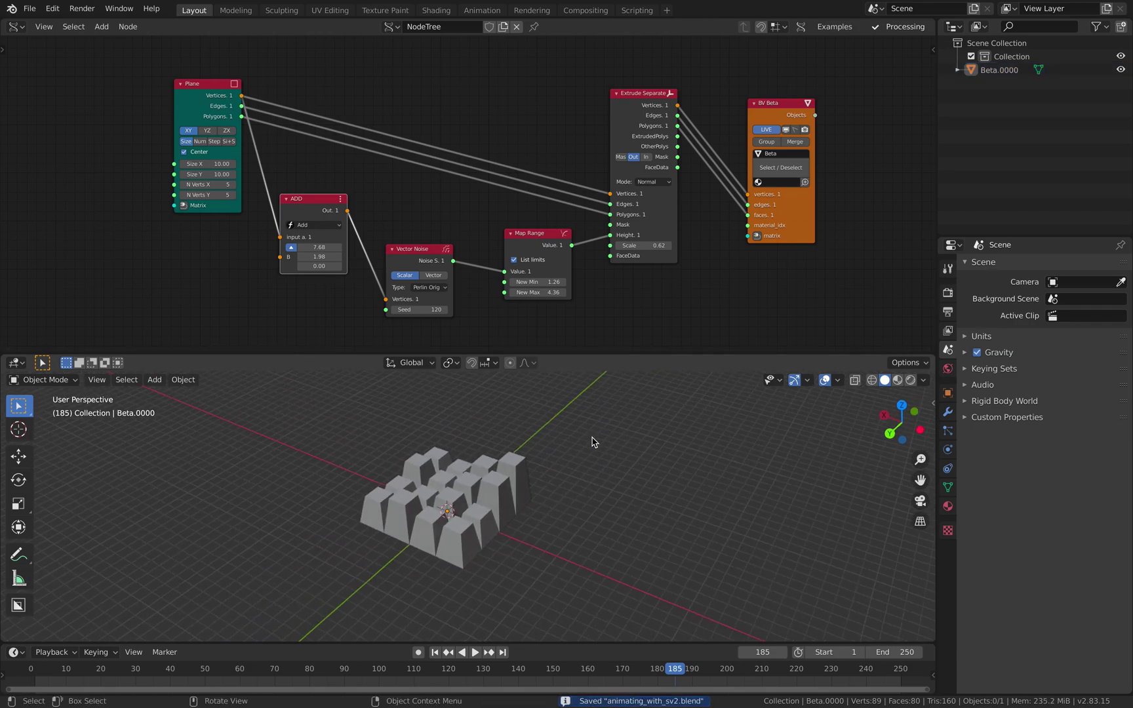
- Add a Plain Axes empty and move it along the X axis clear of the extruded mesh
key("shift+a")
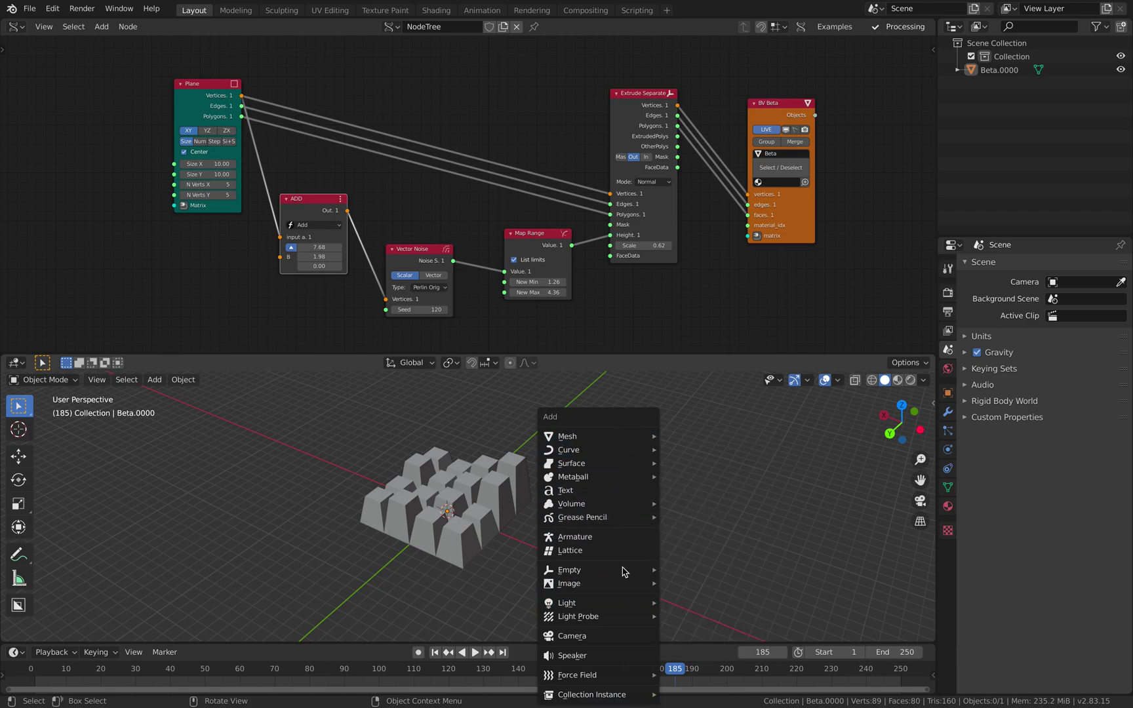
mouse_move(627, 570)
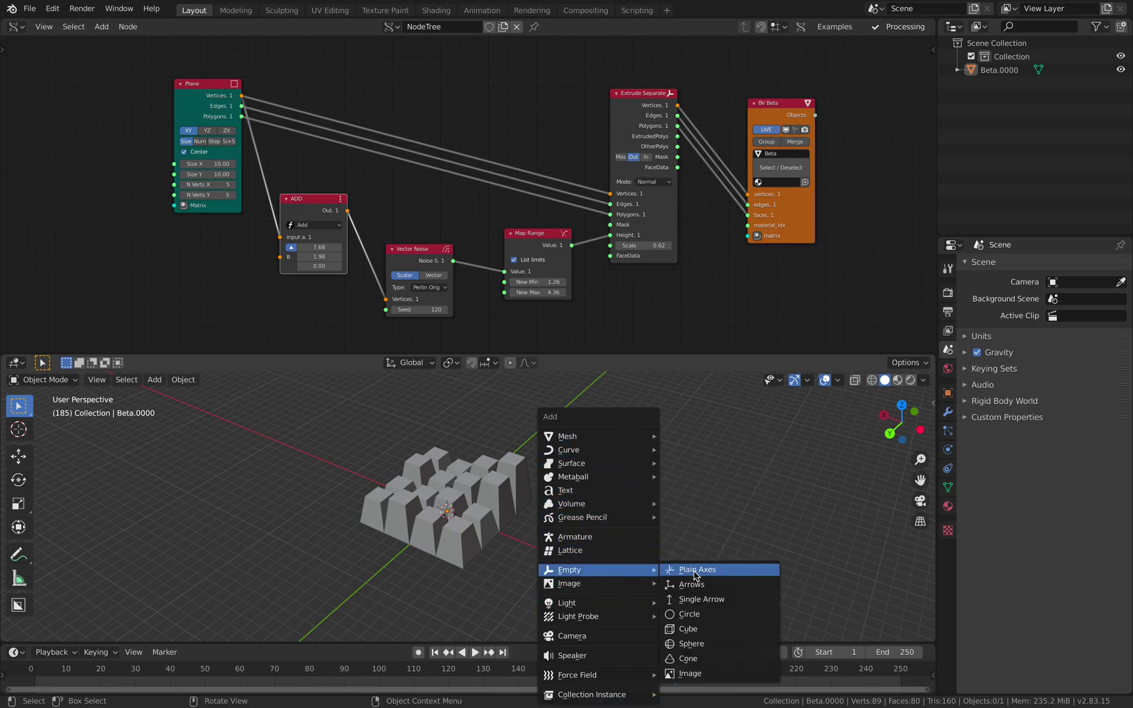
left_click(721, 569)
key("g")
key("x")
left_click(656, 562)
middle_click_drag(655, 570, 633, 554, "shift")
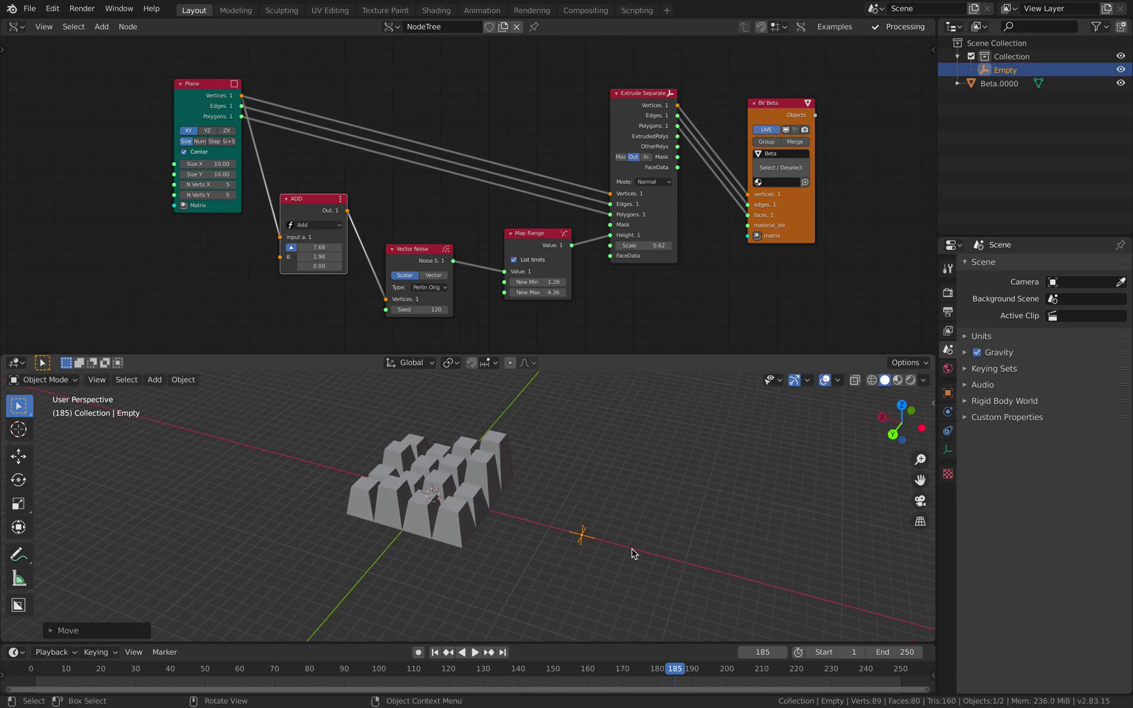
- Add an Objects In node below the Plane node, load the selected empty into it, and make room beside it
scroll(630, 549, "up", 2)
middle_click_drag(174, 272, 179, 265)
key("alt+space")
type("o")
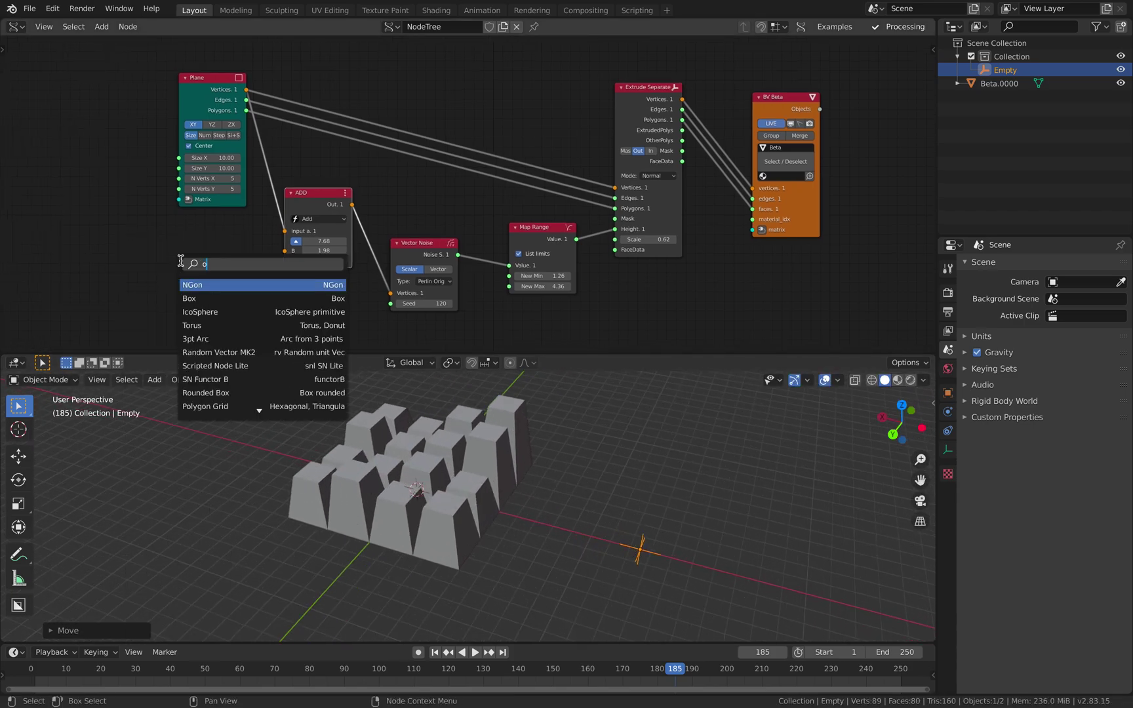
type("bjects i")
key("Return")
scroll(229, 320, "up", 2)
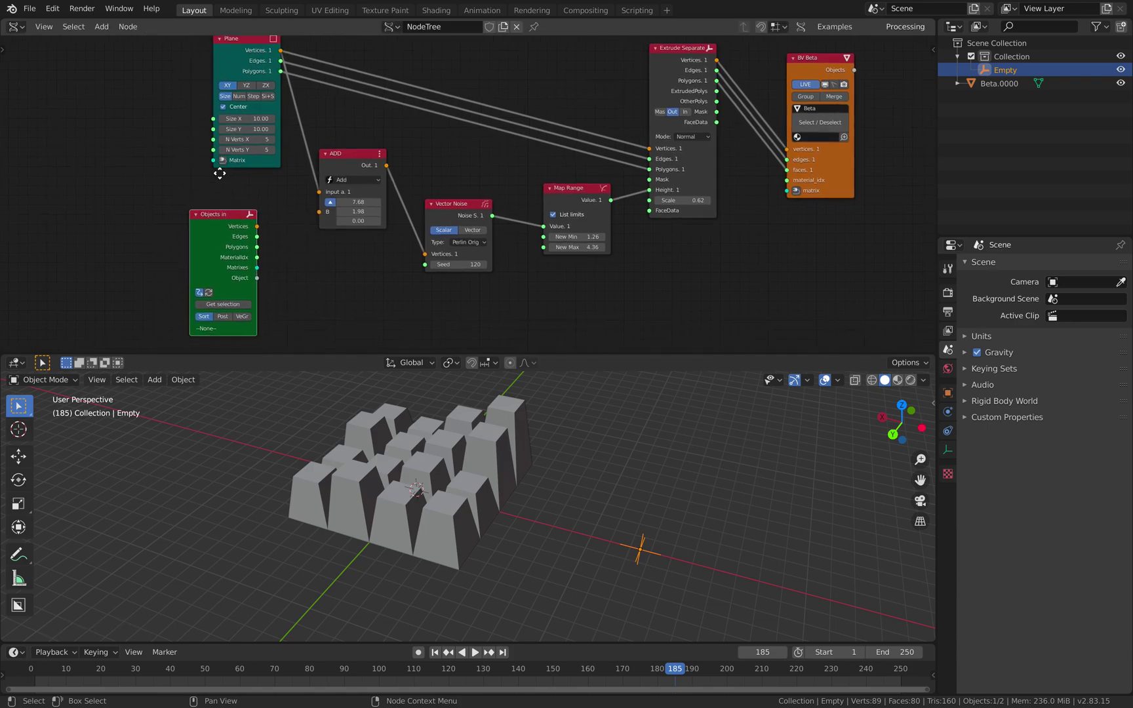
middle_click_drag(228, 320, 234, 270)
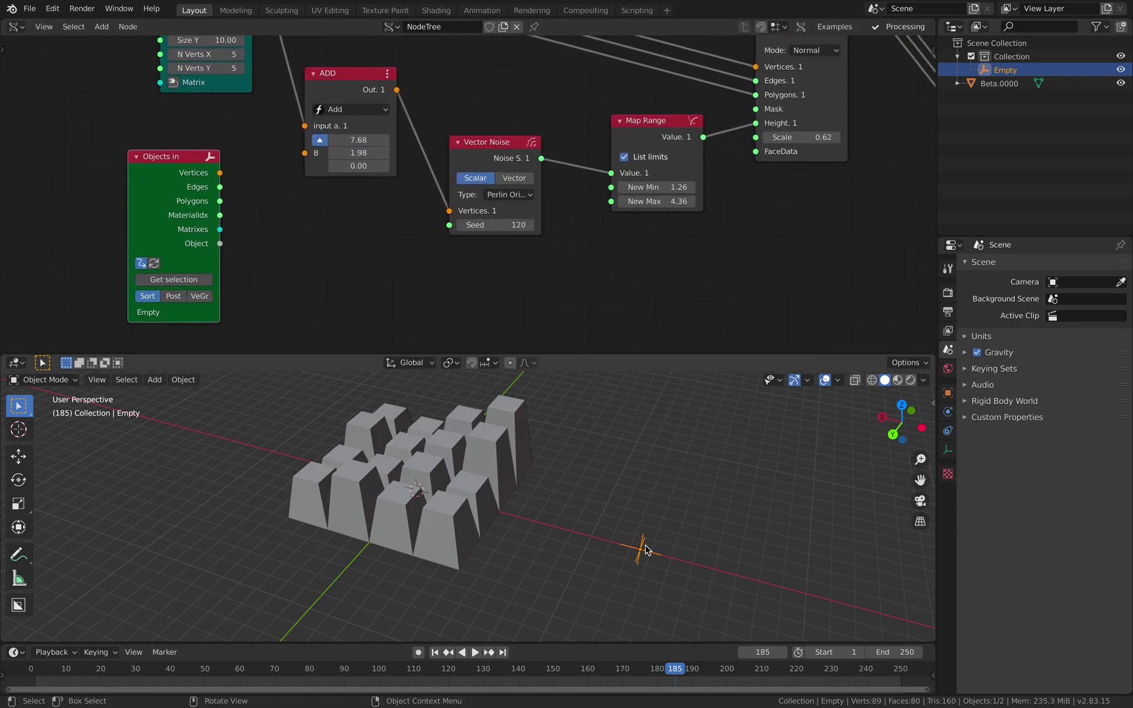
left_click_drag(190, 195, 111, 194)
- Add a Matrix Out node fed by the Objects In matrices and connect its Location to the Add node's B input
key("alt+space")
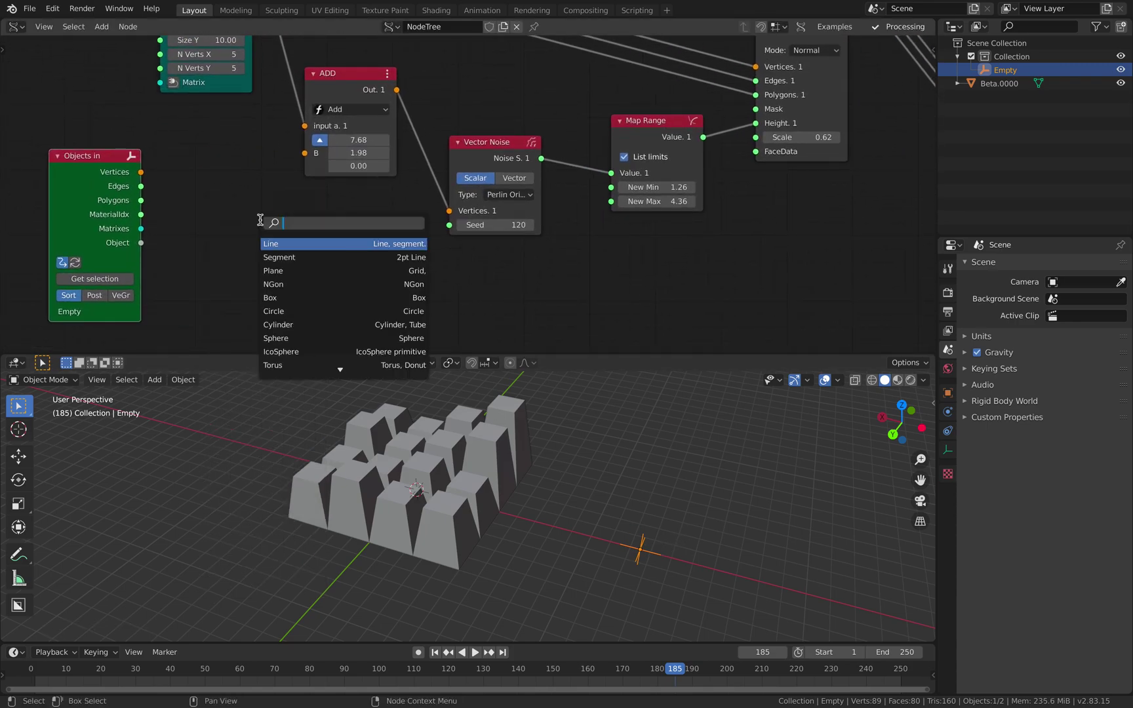
type("matrix o")
key("Return")
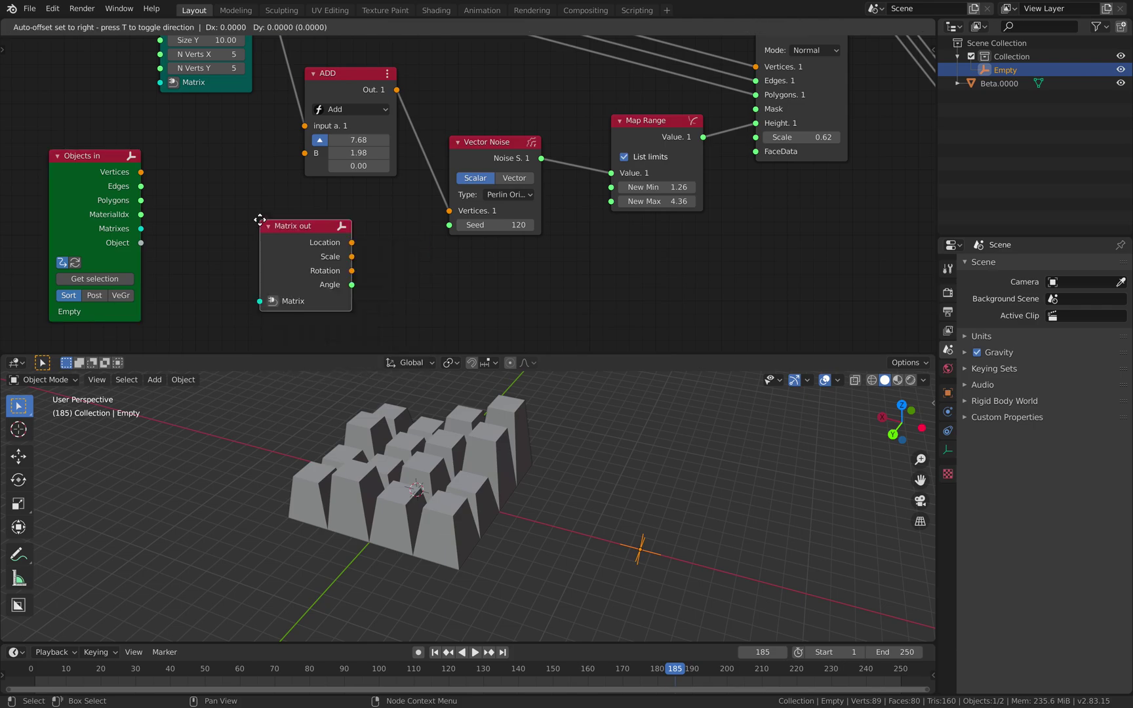
left_click(229, 209)
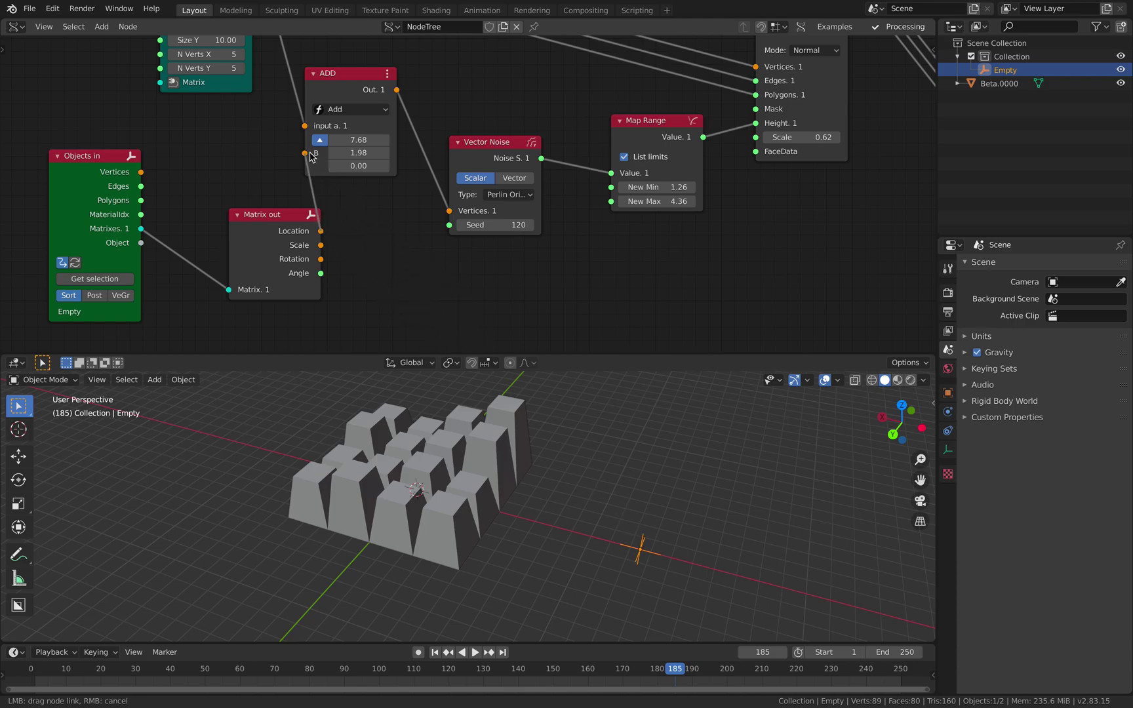
left_click_drag(310, 156, 306, 153)
left_click_drag(293, 229, 246, 206)
- Move the empty along the X axis to drive the noise offset
key("g")
key("x")
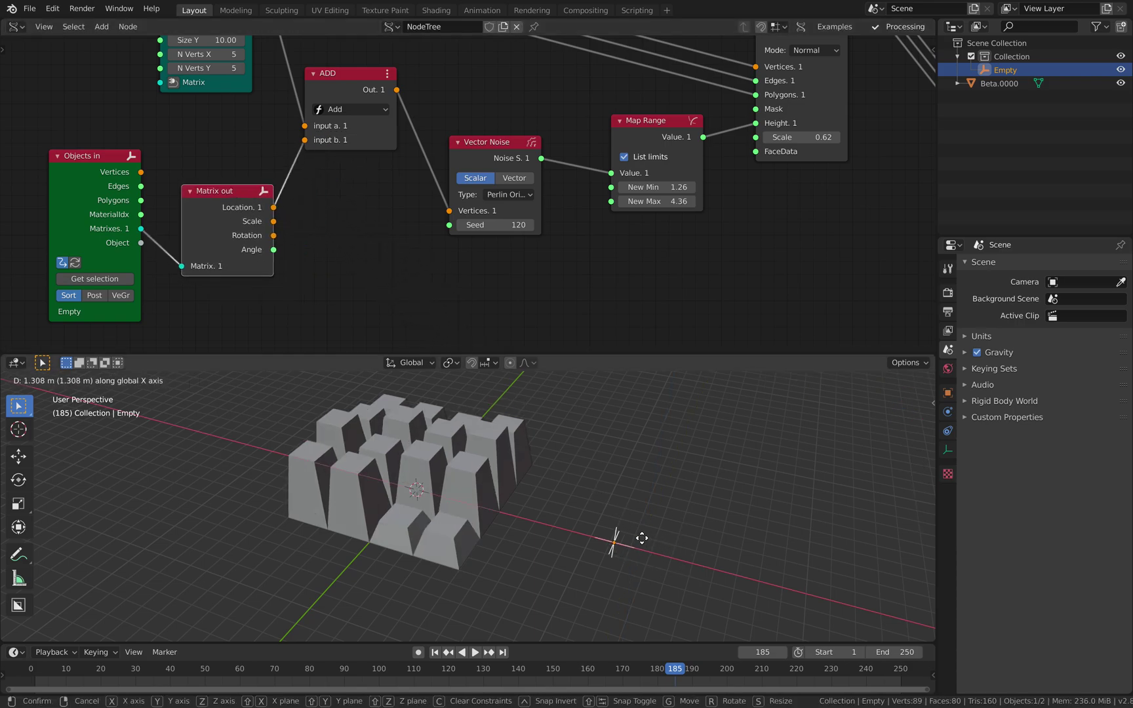
left_click(660, 544)
- Move the empty along the X axis while the animation plays, and resize the empty
key("space")
key("g")
key("x")
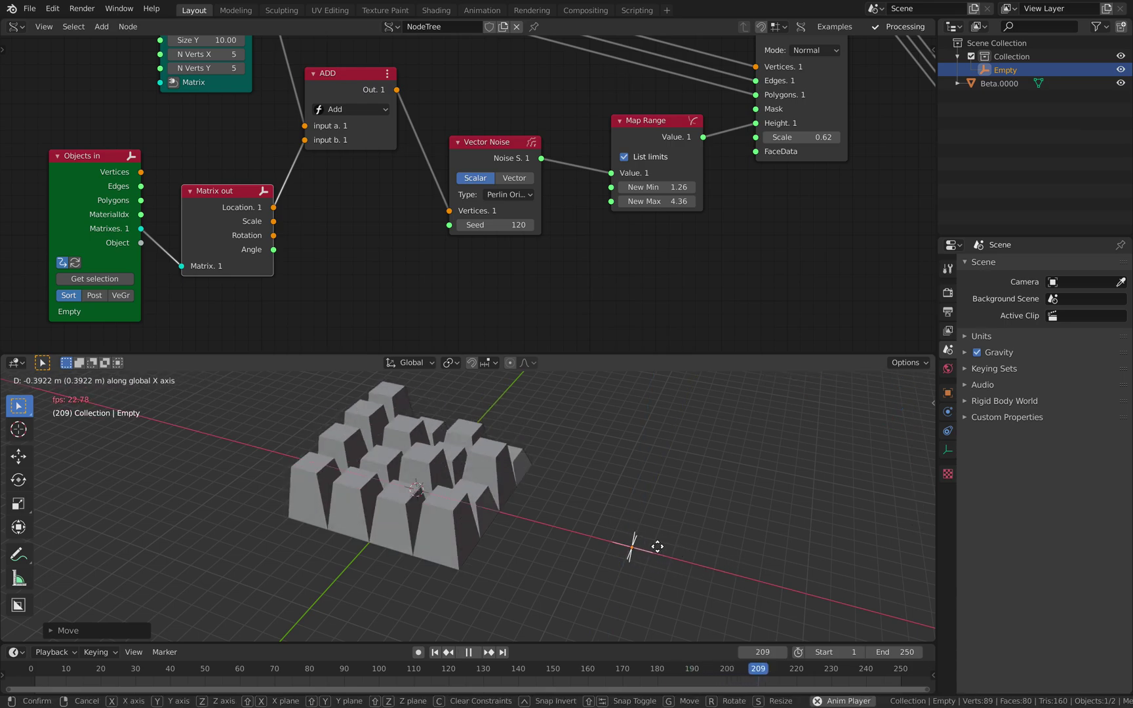
left_click(618, 531)
key("space")
key("s")
left_click(650, 528)
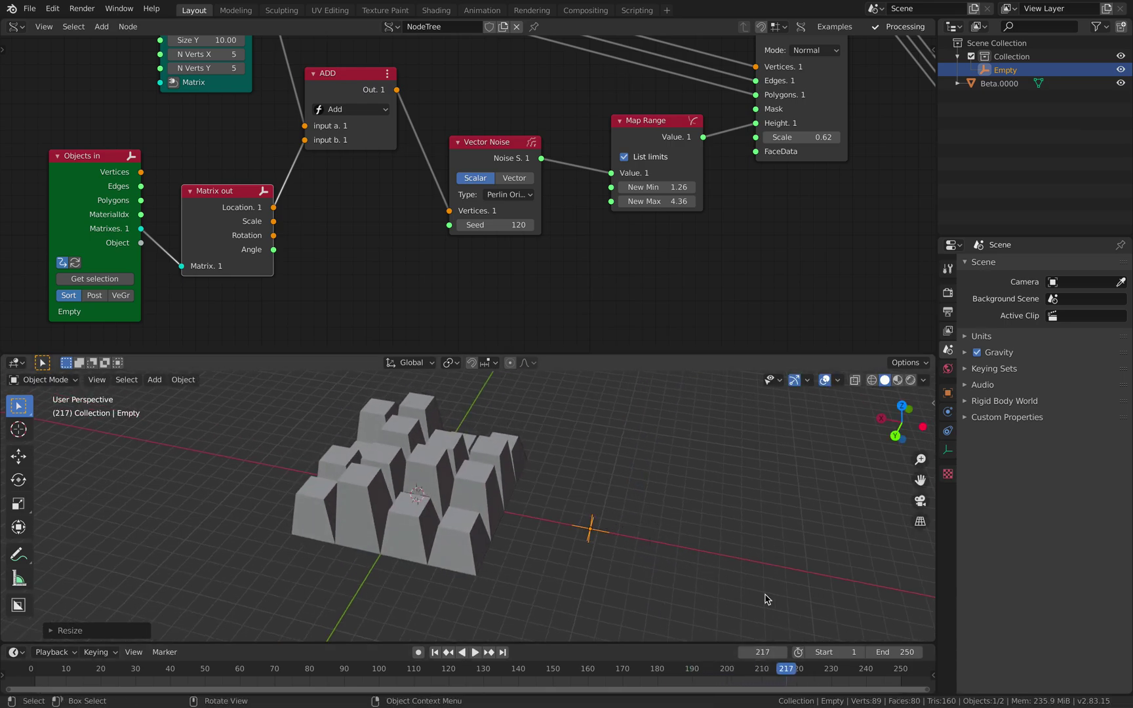
- Move the empty again along the X axis and freely during playback to preview the mesh deformation
key("g")
key("x")
left_click(705, 495)
key("g")
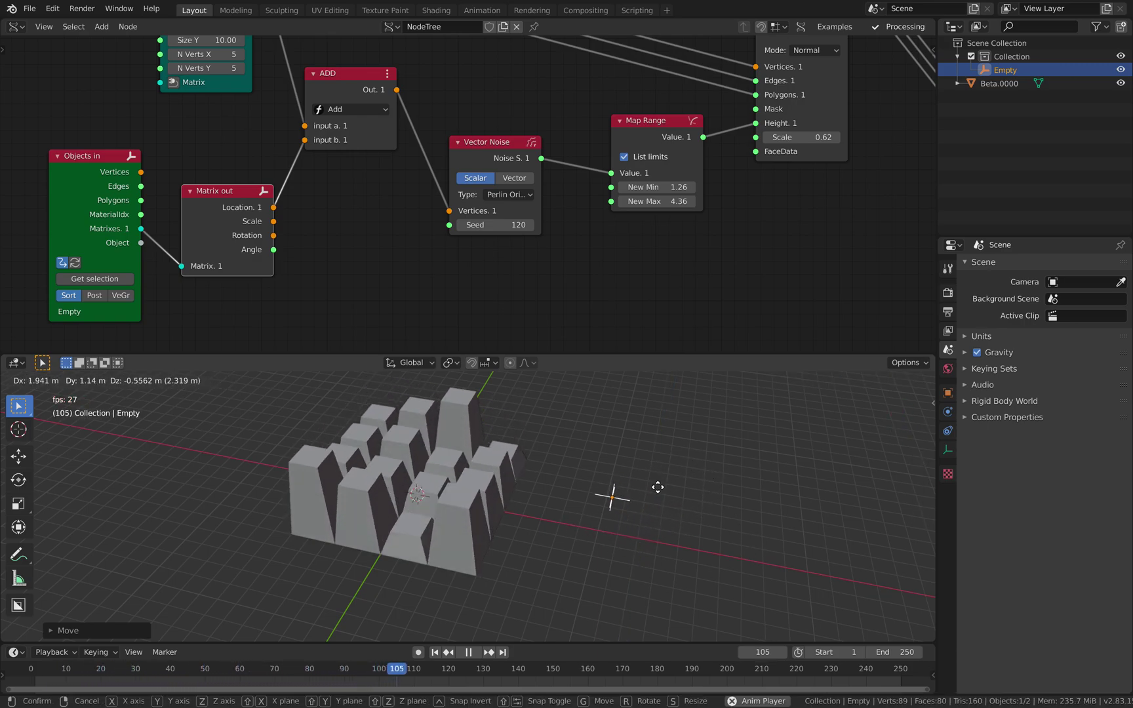
left_click(697, 494)
key("space")
middle_click_drag(698, 494, 691, 492)
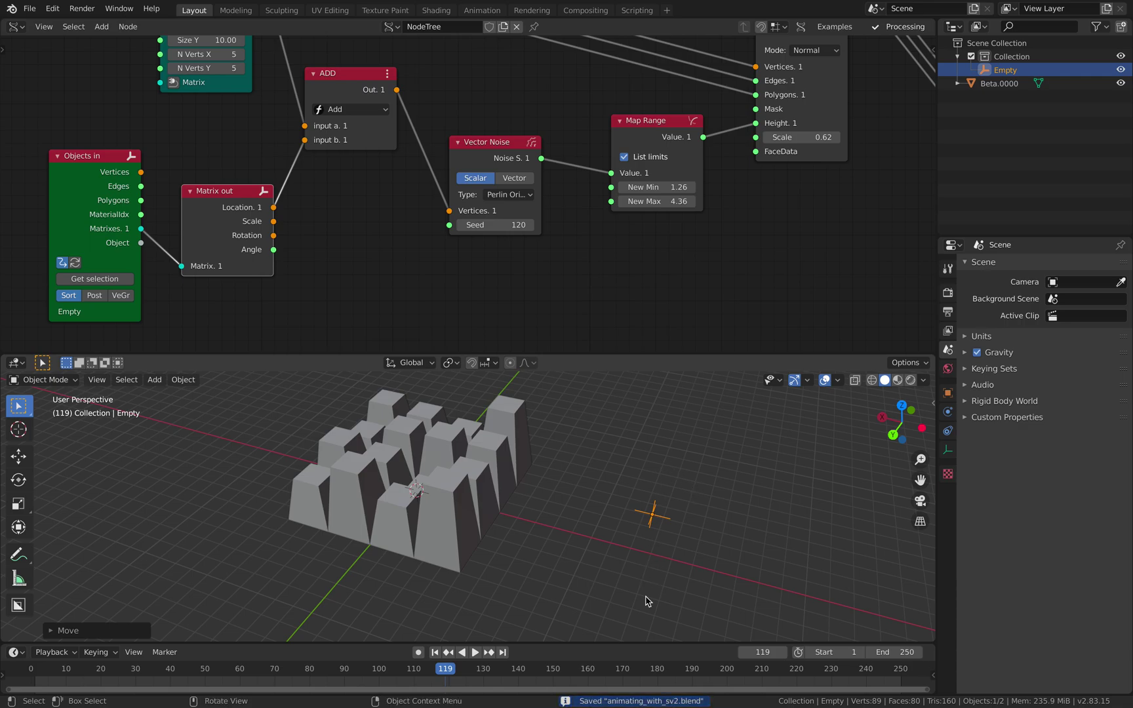
- Enlarge the timeline area, give the NodeTree a fake user, and save the file
left_click_drag(635, 642, 634, 624)
scroll(525, 293, "down", 2)
middle_click_drag(510, 281, 502, 317)
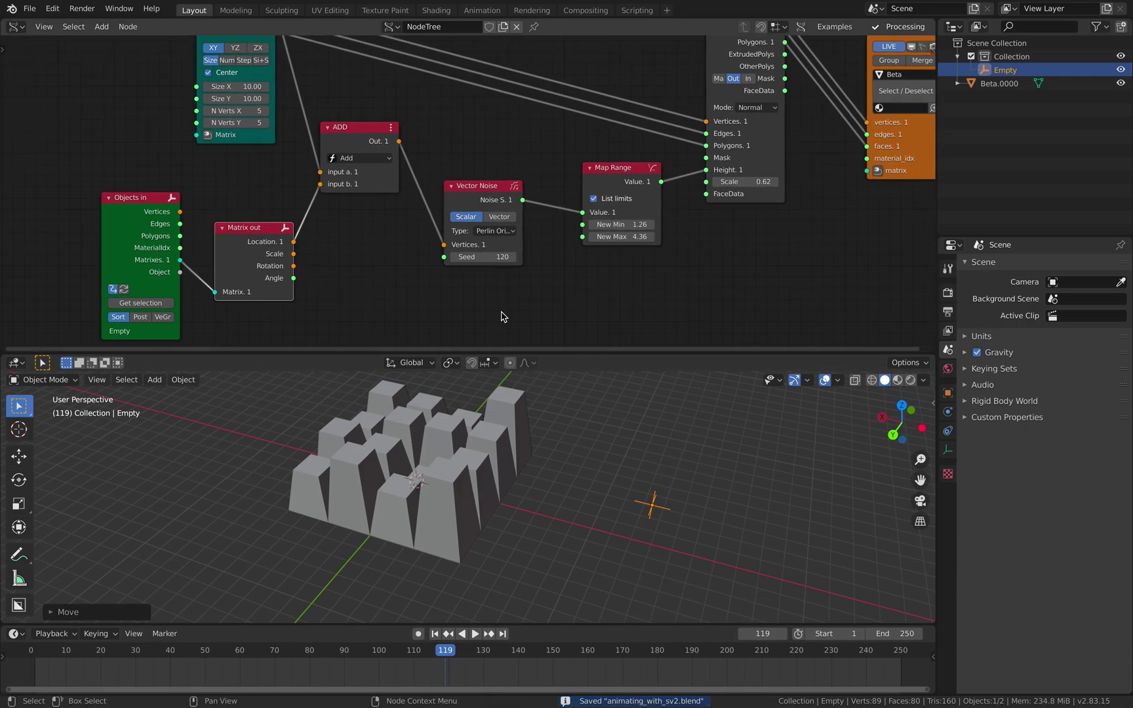
scroll(501, 317, "down", 2)
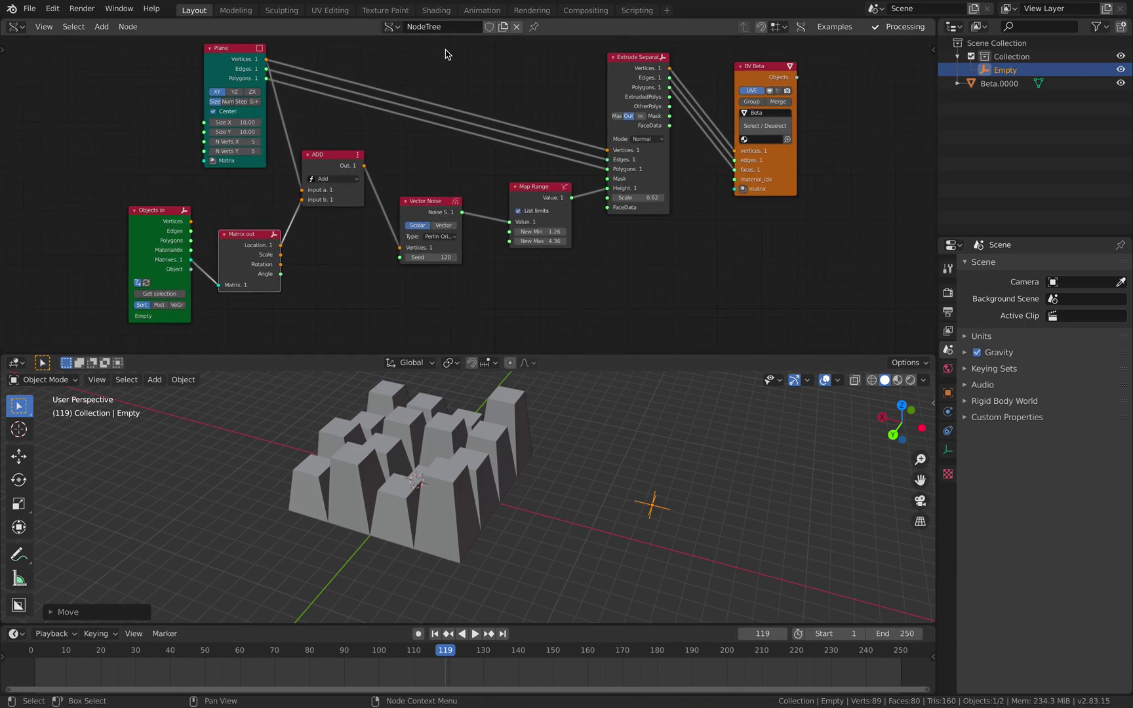
left_click(490, 27)
key("ctrl+s")
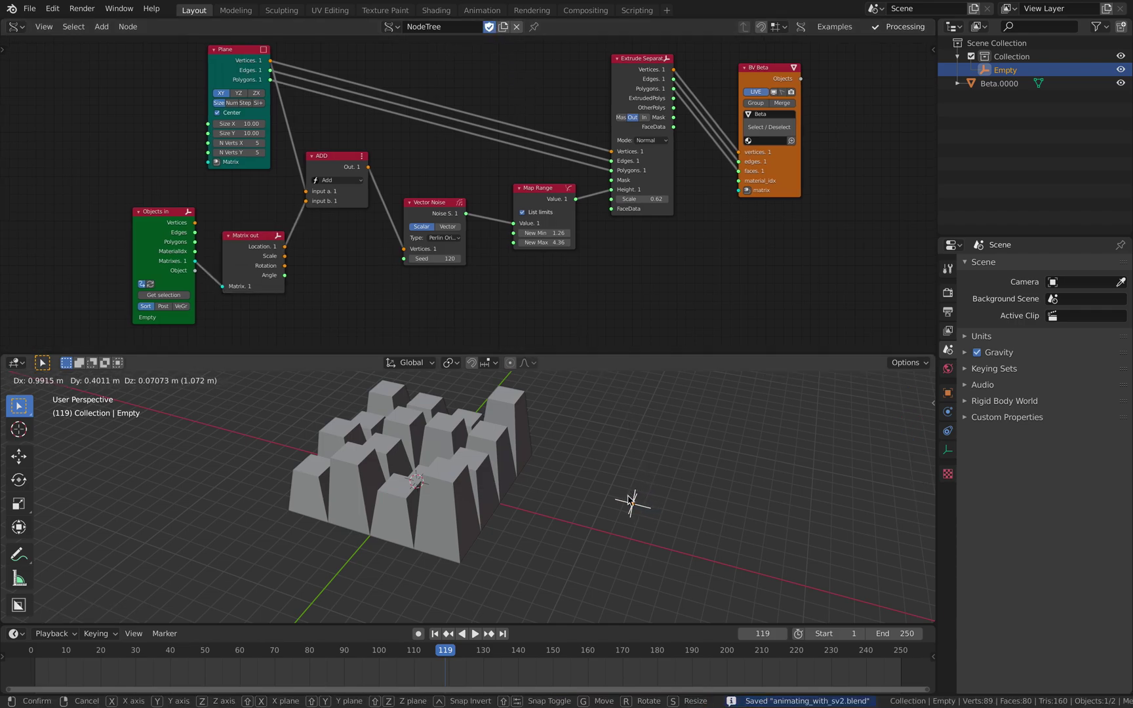
- Enable auto keying from frame 1 and record the empty's movement as keyframes by moving it freely during playback
left_click(435, 633)
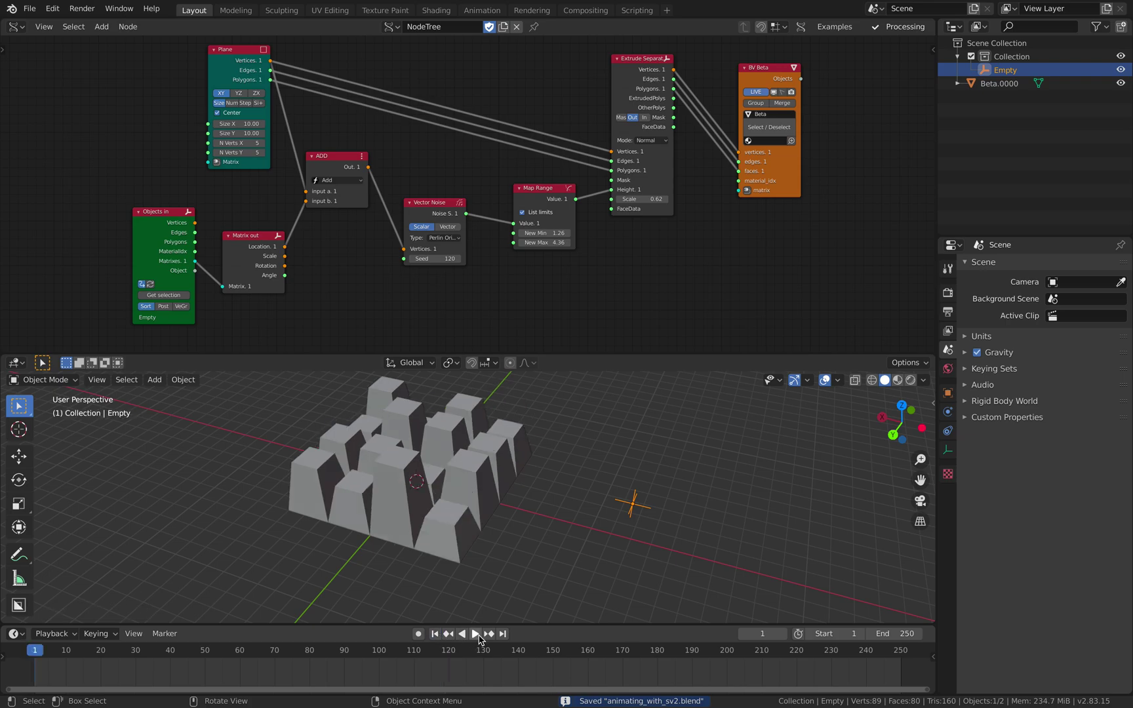
left_click(418, 634)
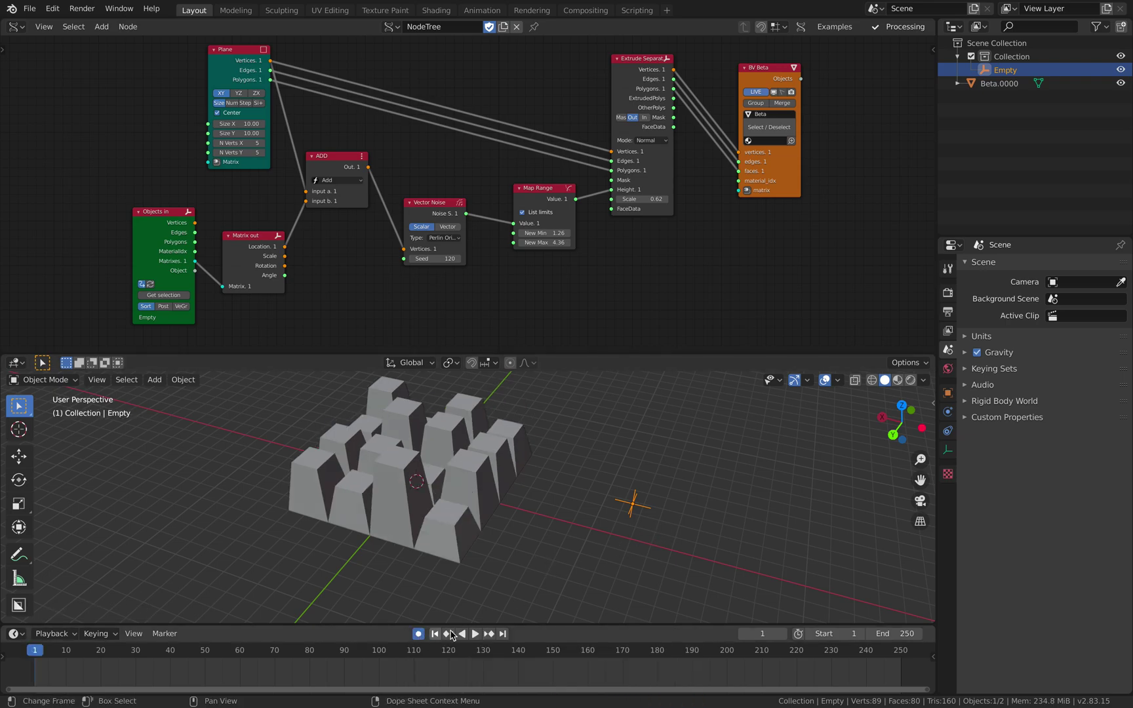
left_click(475, 634)
key("g")
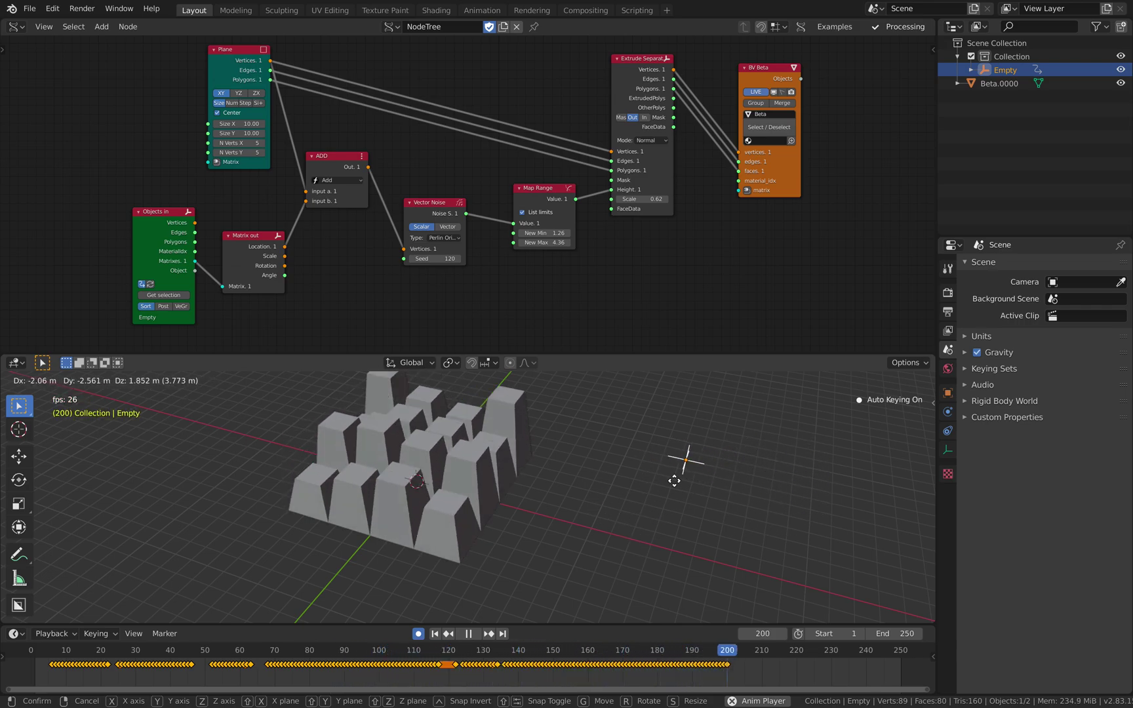
left_click(690, 505)
key("space")
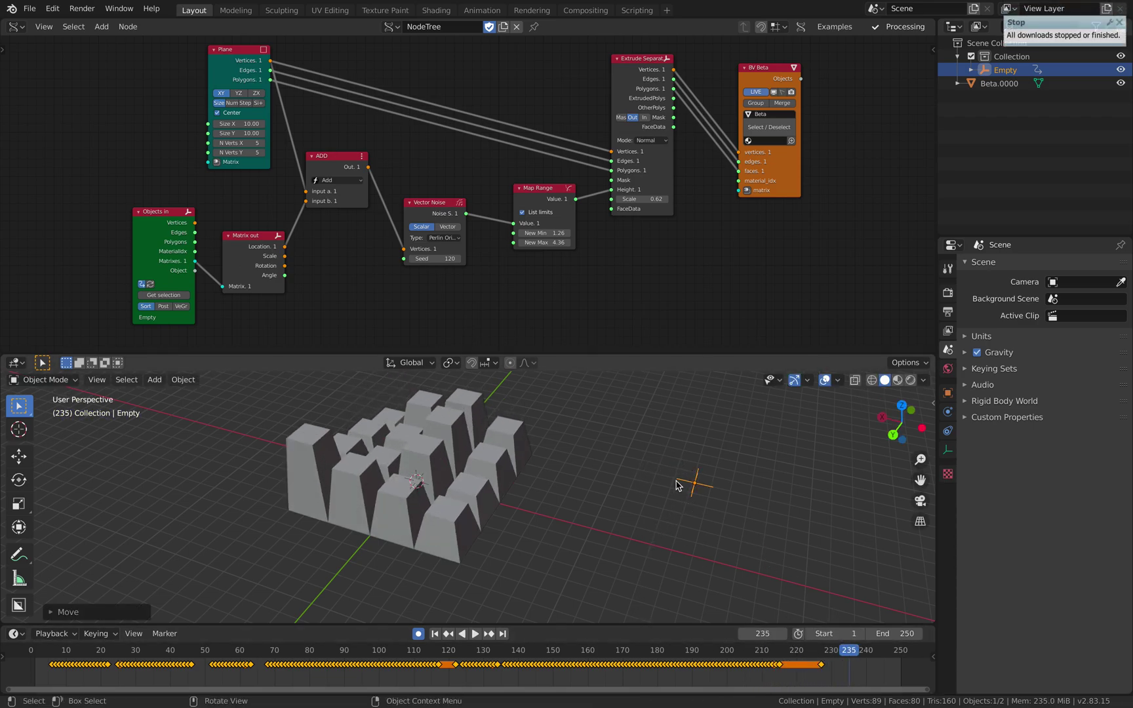
- Move the empty farther along the X axis at frame 247 with auto keying on
key("space")
key("space")
key("g")
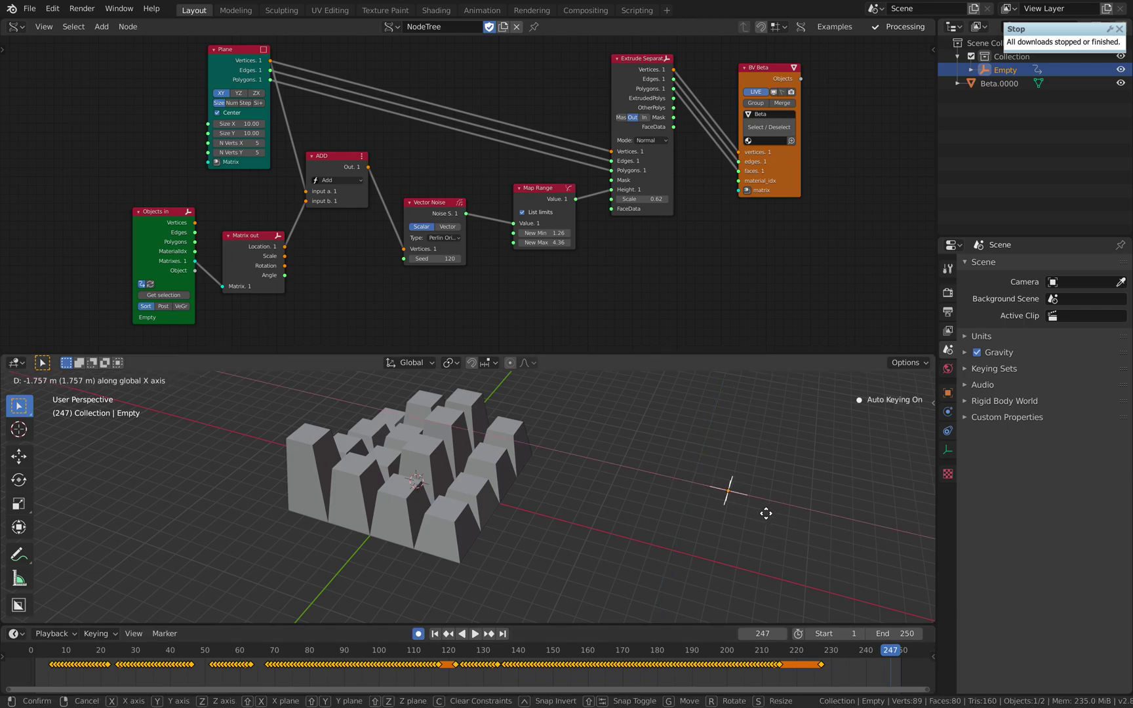
left_click(829, 530)
- Try to insert Available and Location keyframes on the empty, and choose Available as the active keying set
key("i")
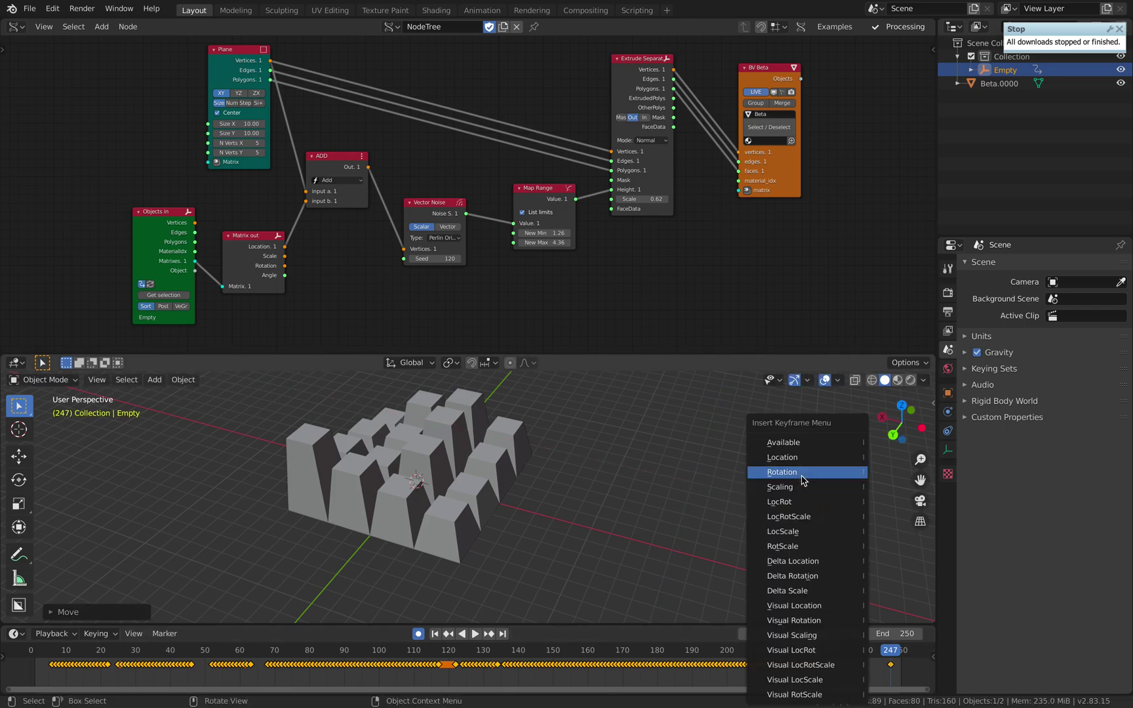
left_click(800, 443)
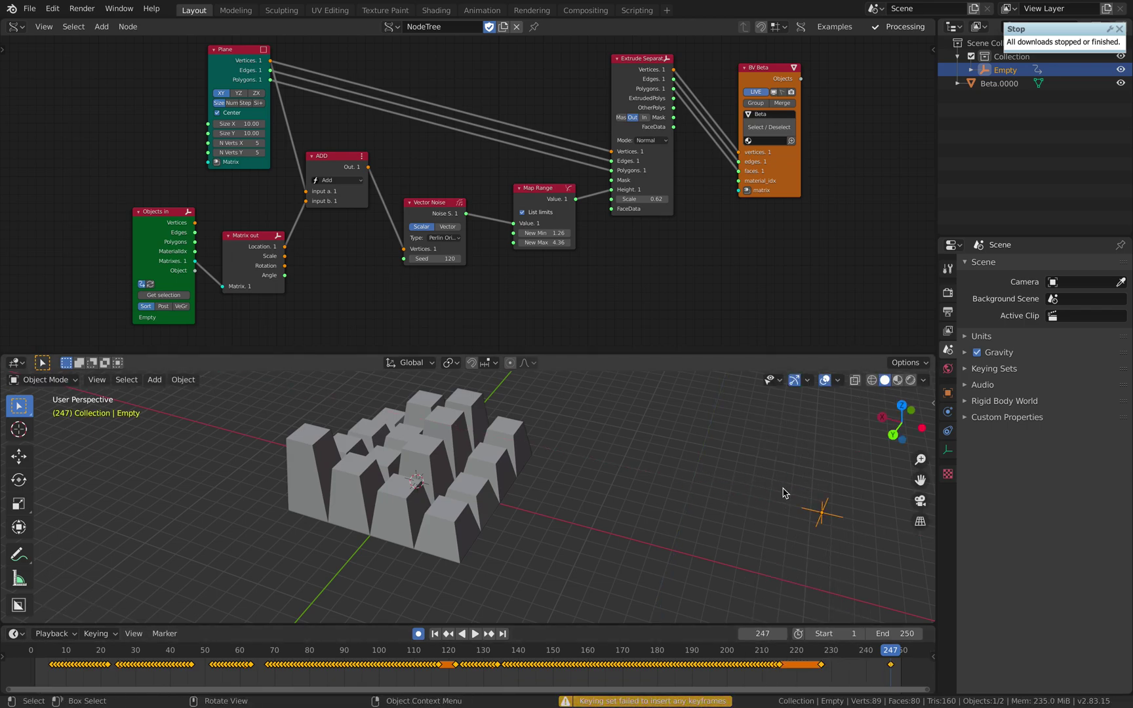
key("i")
left_click(780, 457)
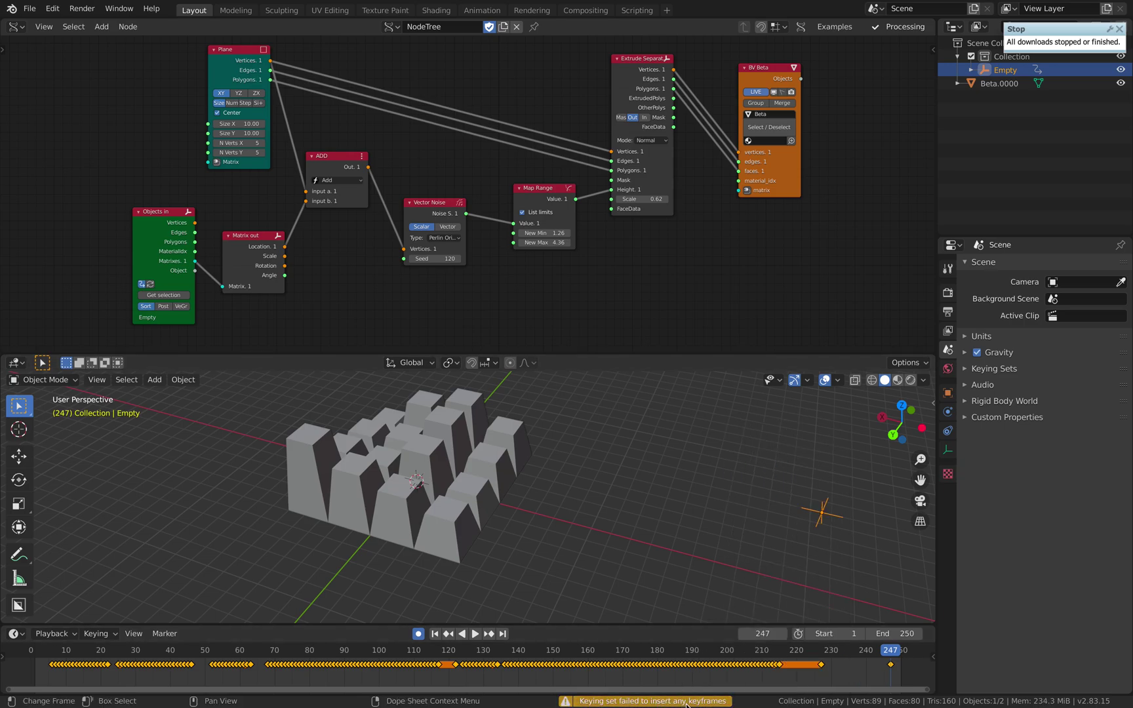
left_click(93, 633)
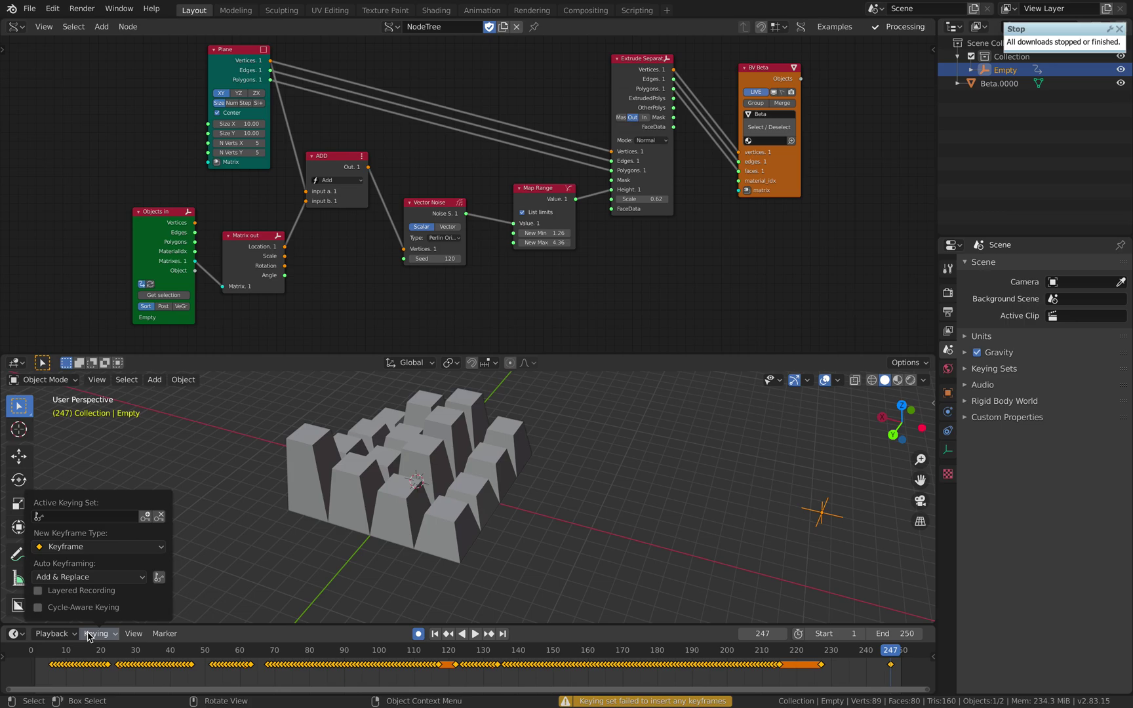
left_click(115, 517)
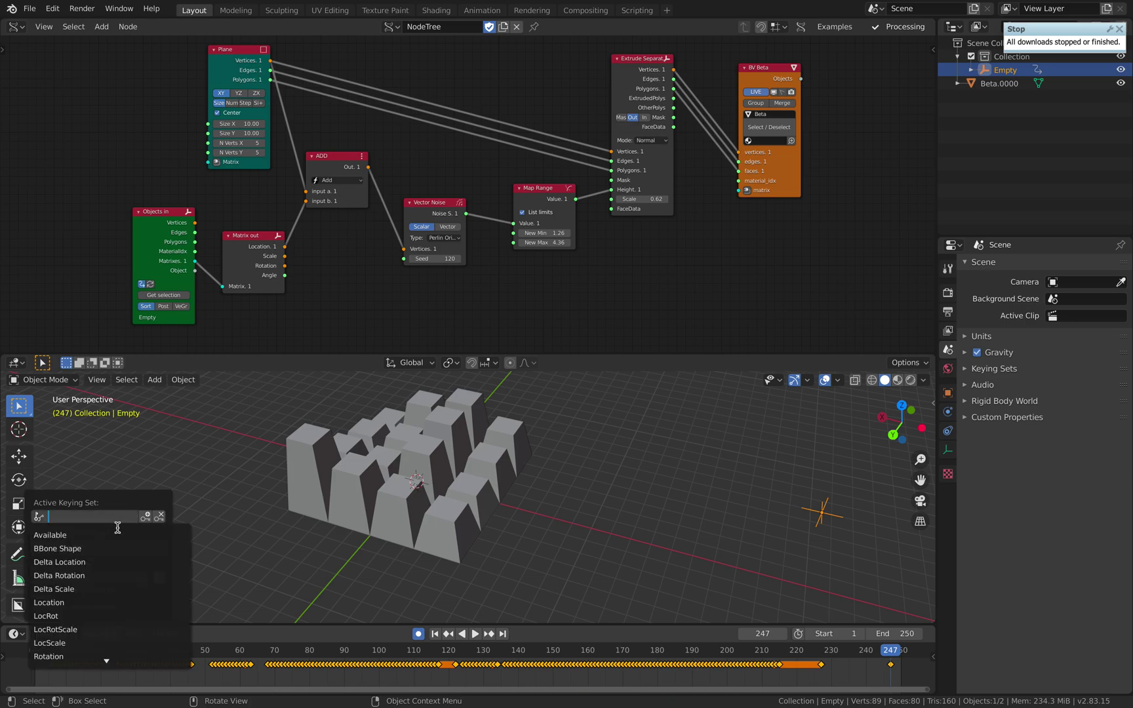
left_click(119, 534)
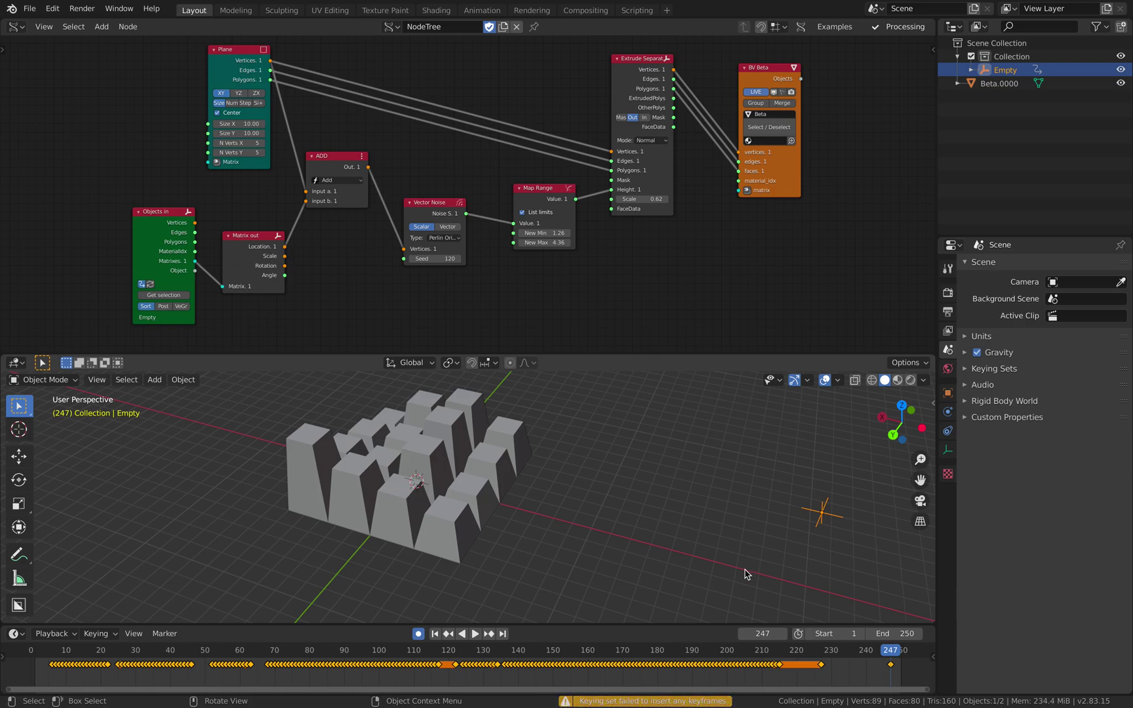
- Replay the recorded animation from the first frame and enable Cavity in the viewport shading
key("space")
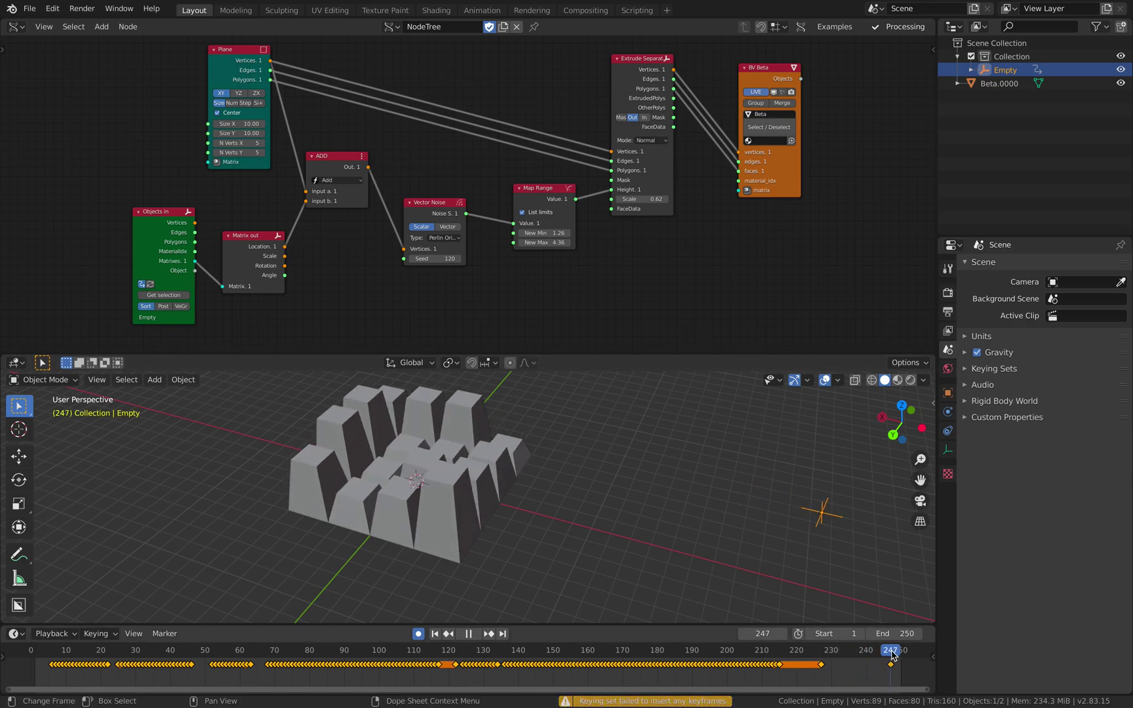
key("Escape")
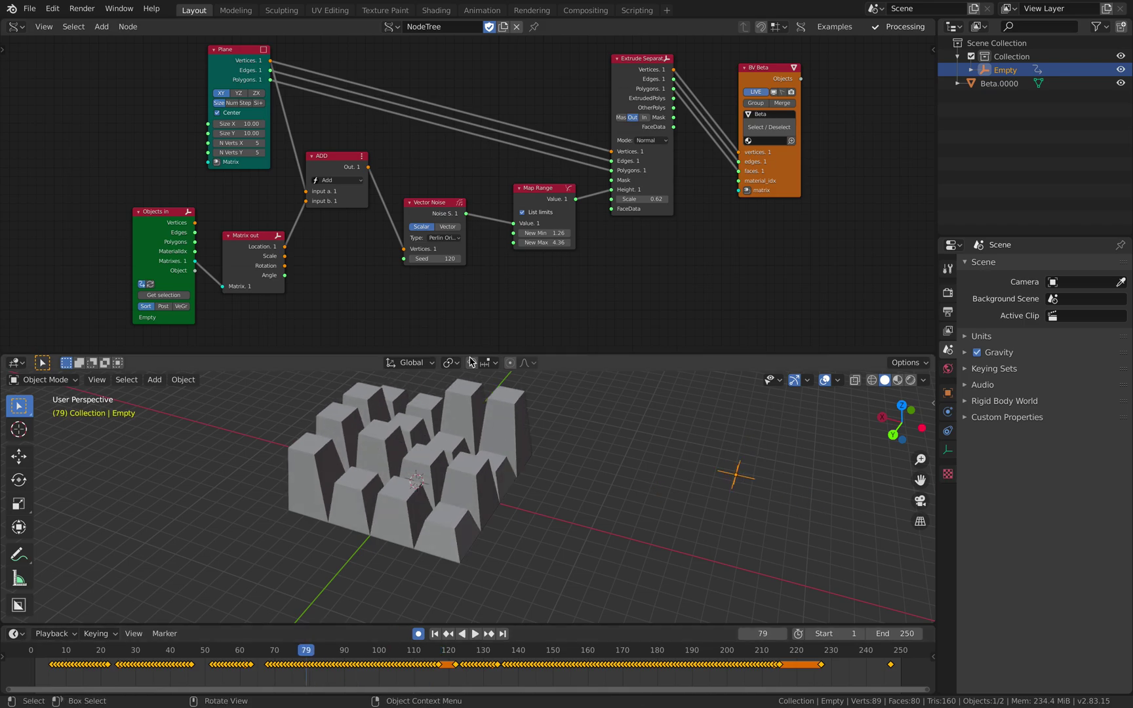
left_click(434, 633)
left_click(475, 634)
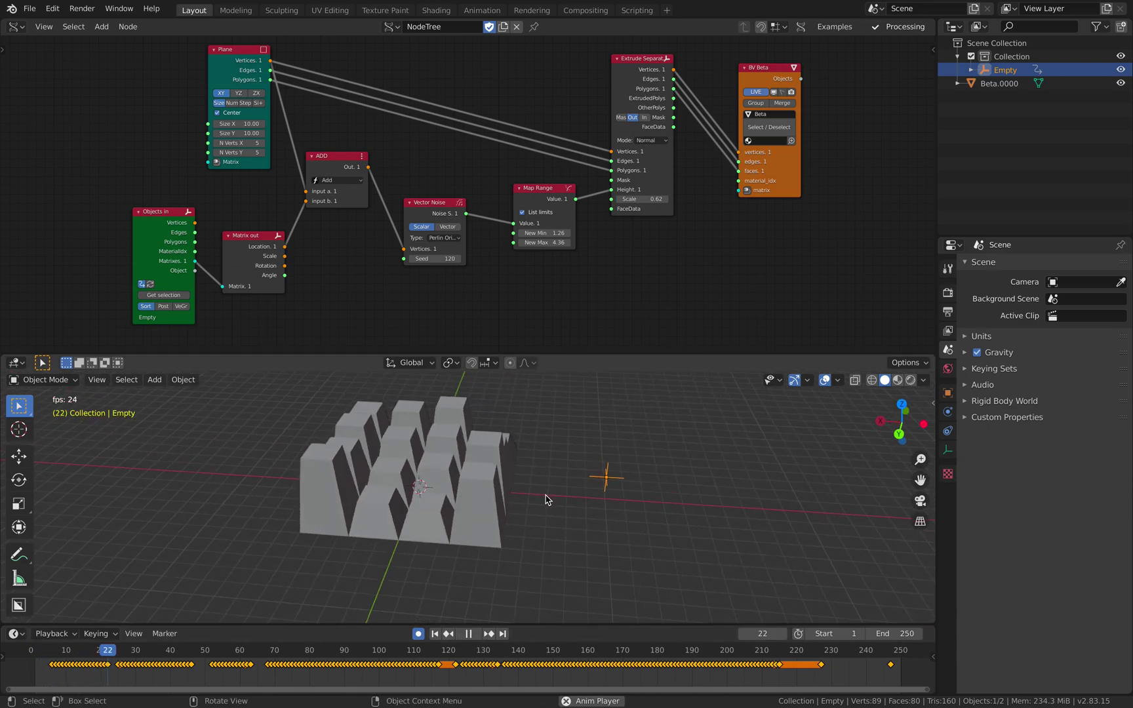
left_click(923, 380)
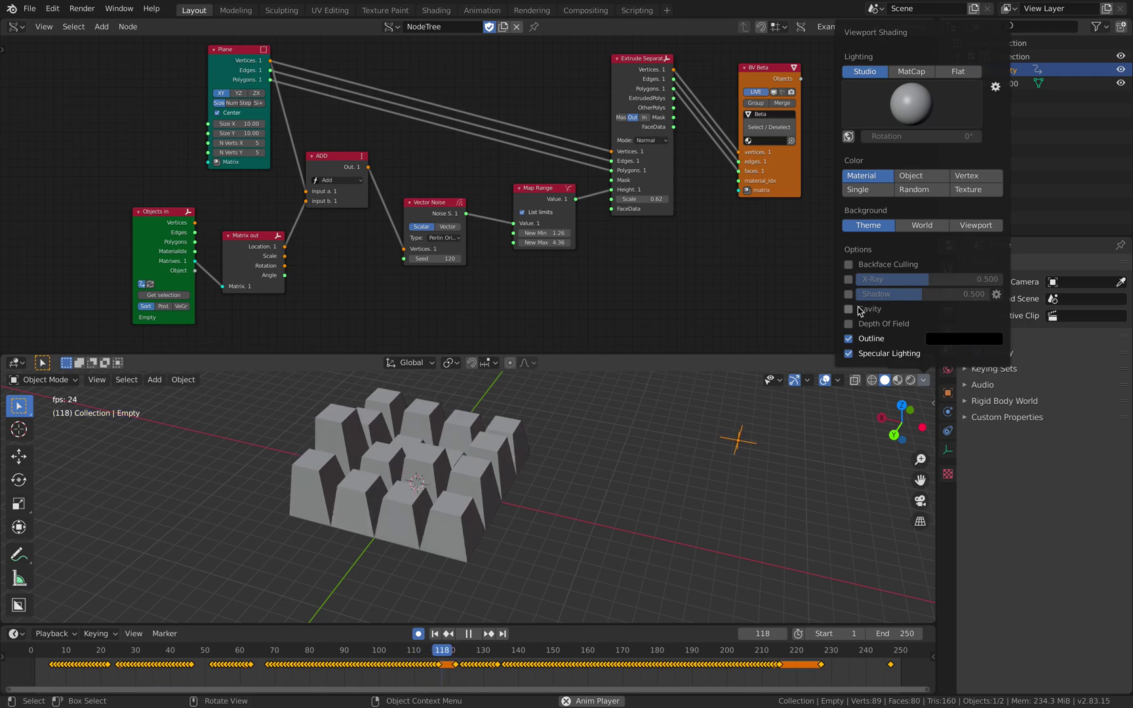
left_click(849, 309)
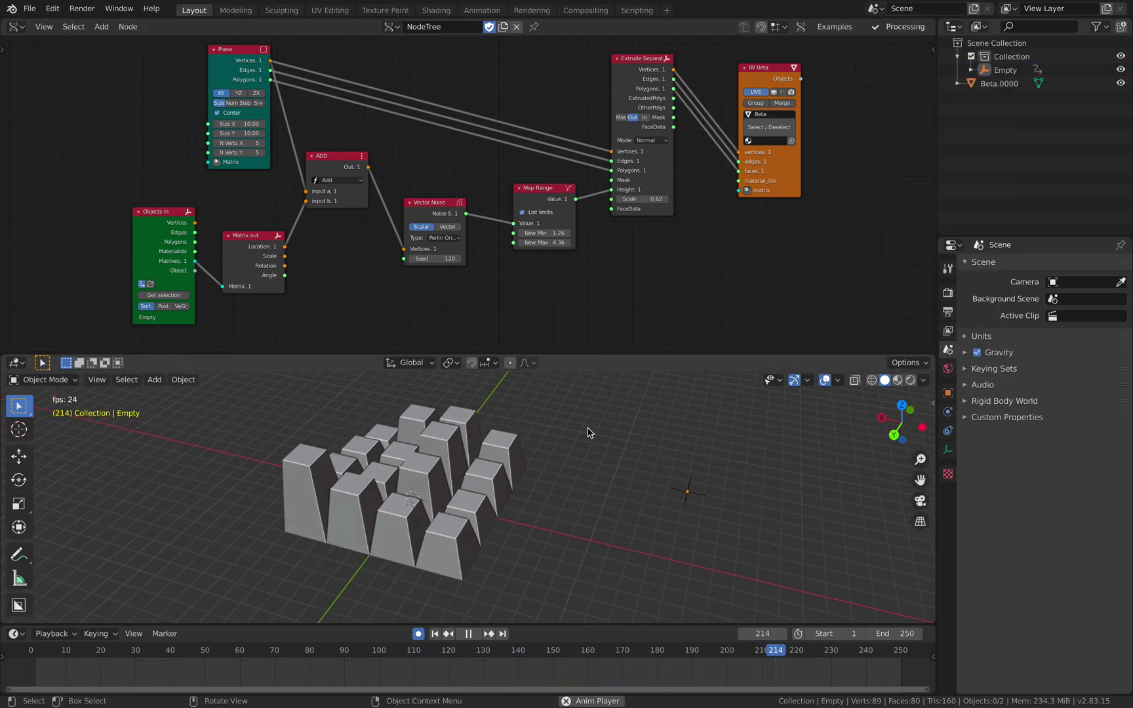
mouse_move(590, 432)
middle_mouse_down()
mouse_move(597, 437)
mouse_move(581, 434)
middle_mouse_up()
key("a")
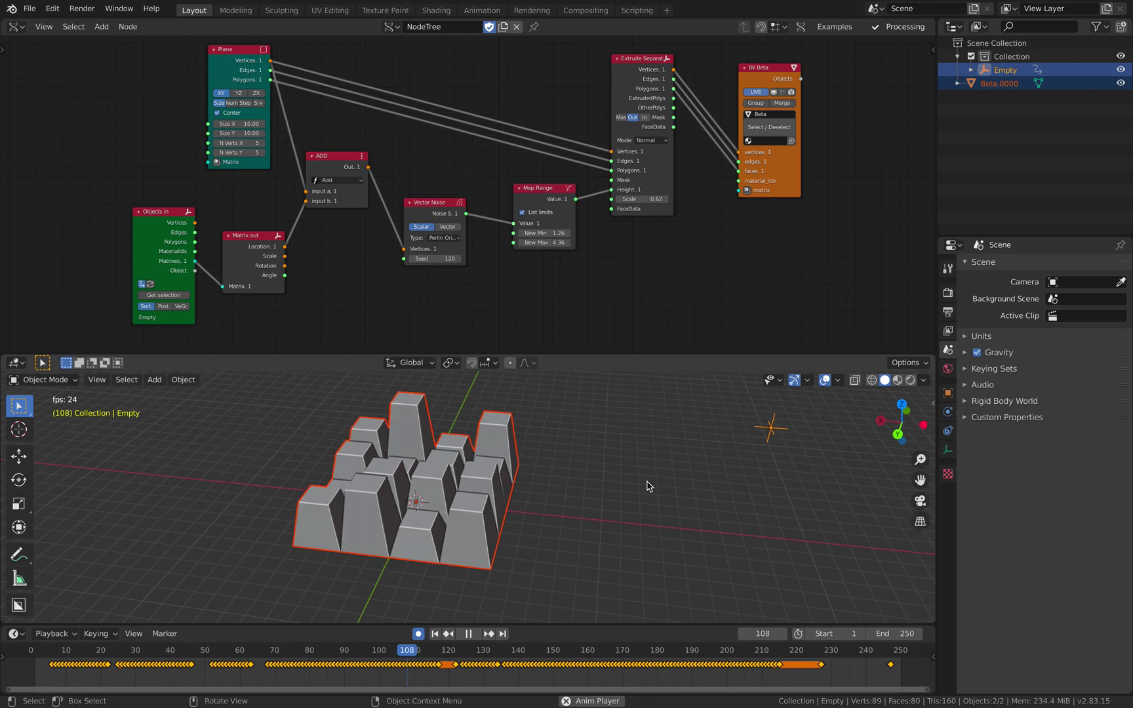
left_click(559, 417)
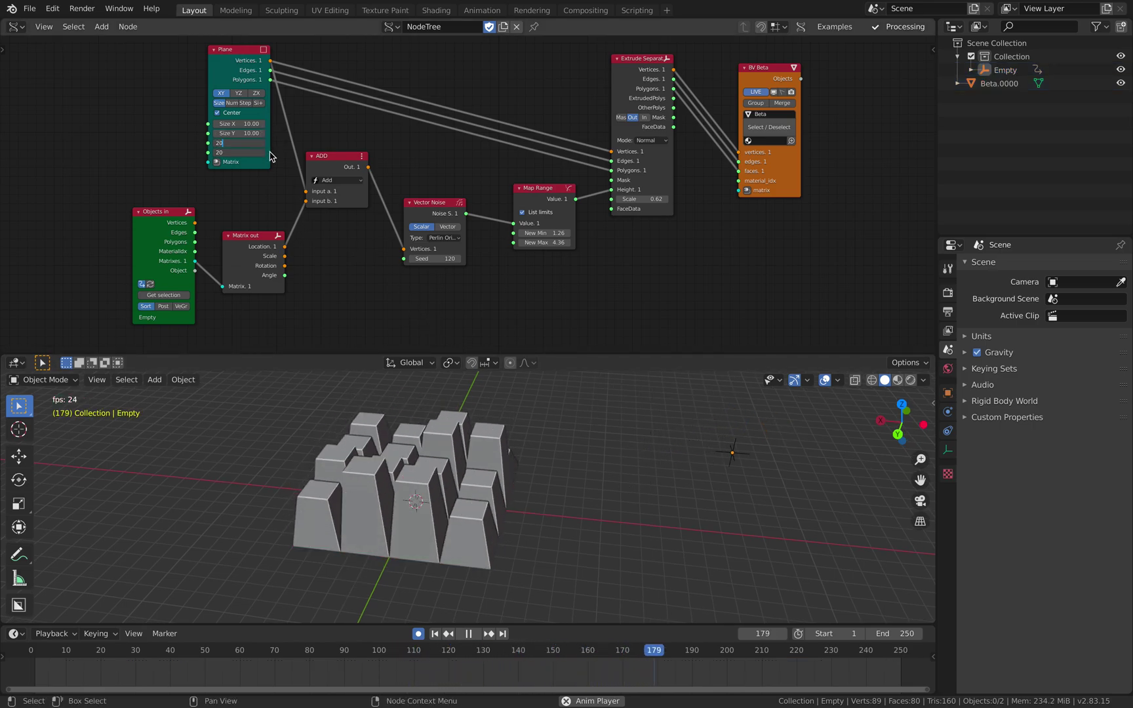
- Set the Plane's N Verts X and Y to 10 and Map Range to New Min 1.44 and New Max 8.62, previewing the animation
key("space")
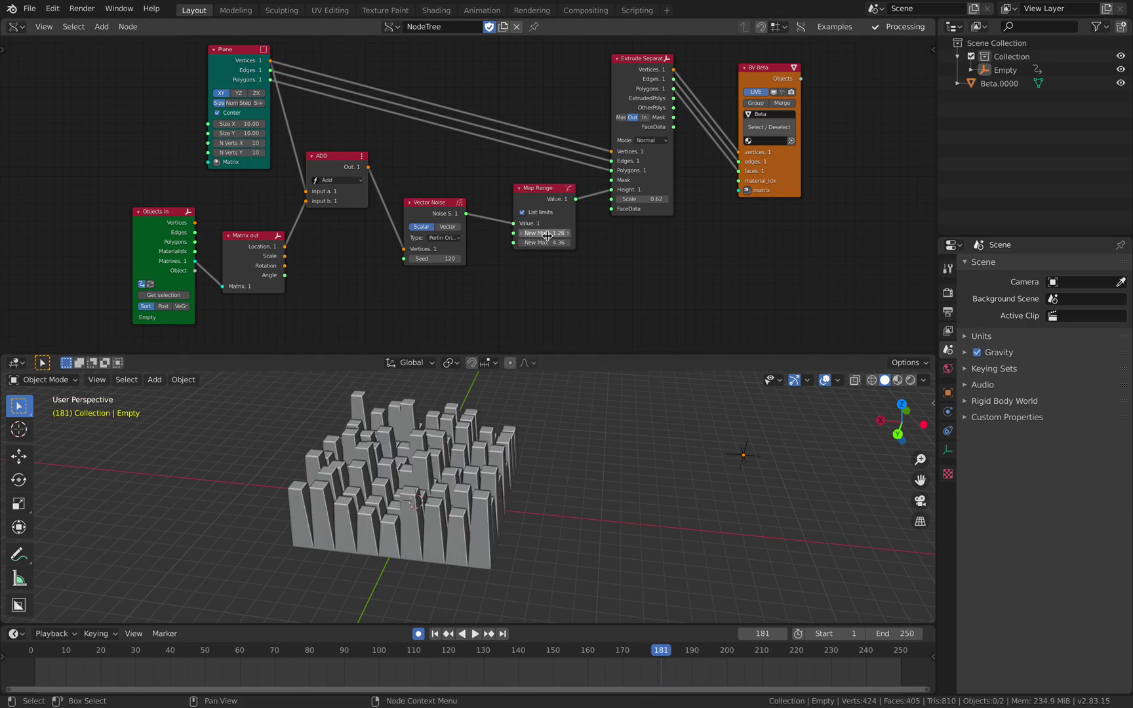
left_click_drag(544, 242, 623, 242)
scroll(588, 457, "down", 4)
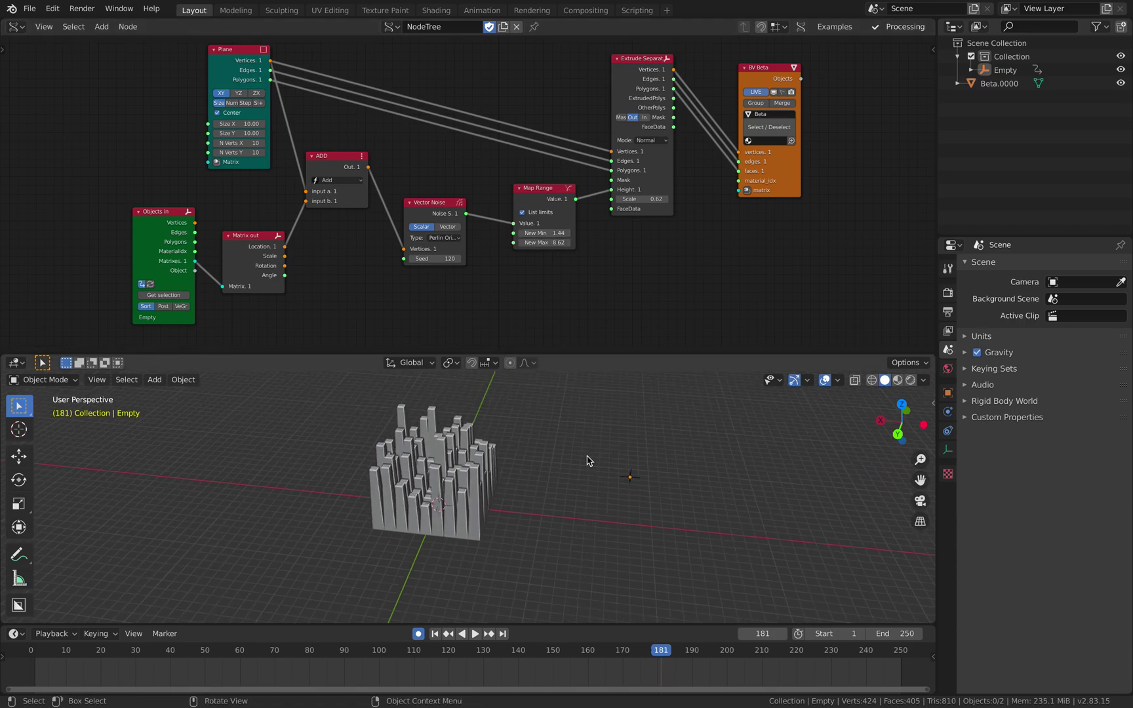
middle_click_drag(590, 461, 547, 471)
scroll(548, 471, "up", 3)
key("space")
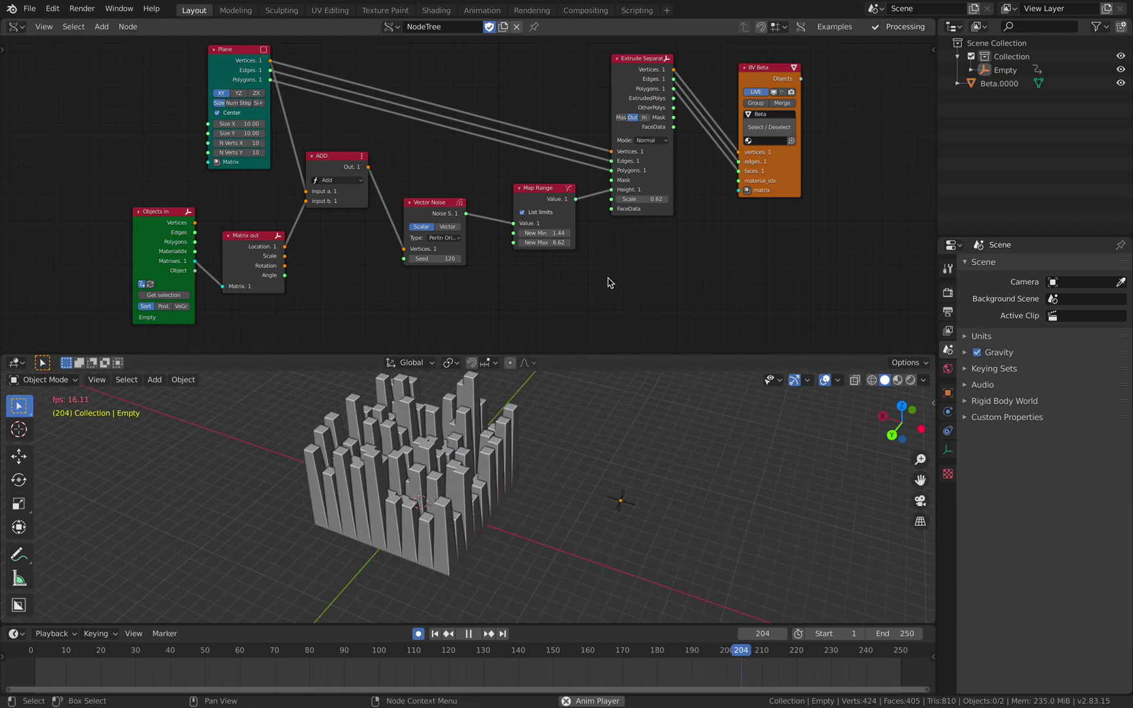
key("space")
middle_click_drag(544, 473, 603, 507)
- Move the Objects In, Matrix Out and Plane nodes away from the rest of the tree to make room
middle_click_drag(362, 295, 459, 247)
scroll(291, 213, "up", 2)
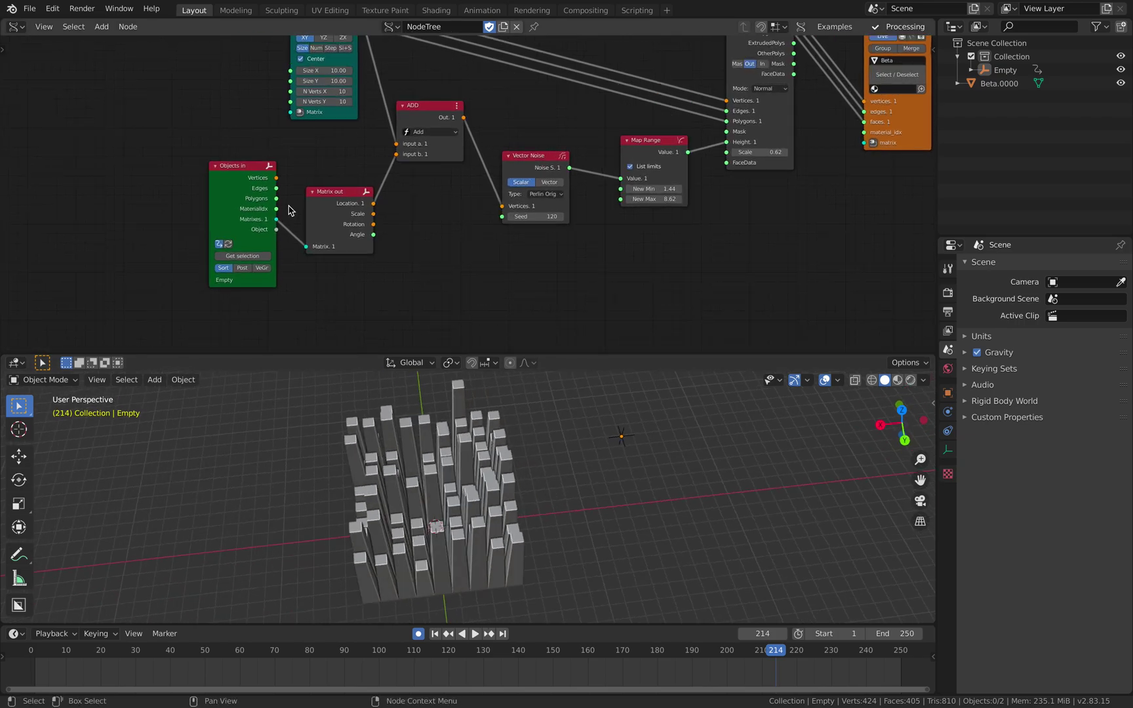
left_click_drag(219, 176, 118, 184)
left_click_drag(322, 200, 266, 200)
middle_click_drag(299, 56, 325, 178)
left_click_drag(329, 112, 215, 98)
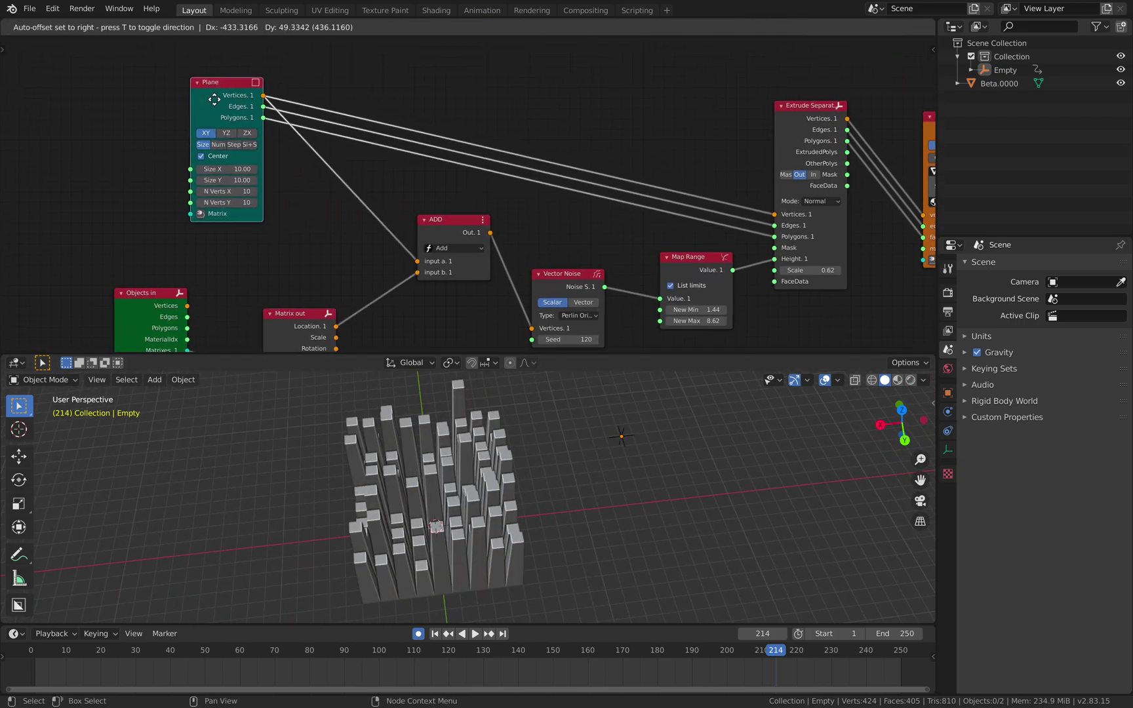
- Insert a Diamond Mesh node between the Plane and Extrude Separate nodes, wire vertices, edges and faces through it, and preview the animation
middle_click_drag(390, 134, 375, 154)
key("shift+a")
type("diamo")
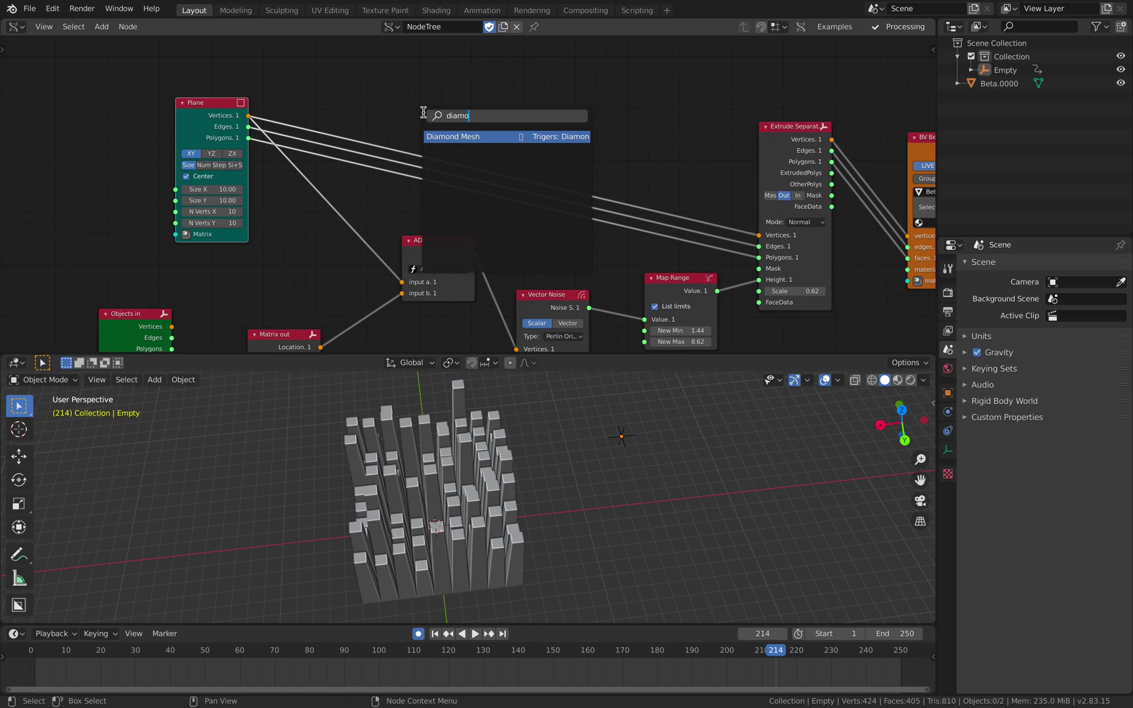
key("Return")
left_click(490, 90)
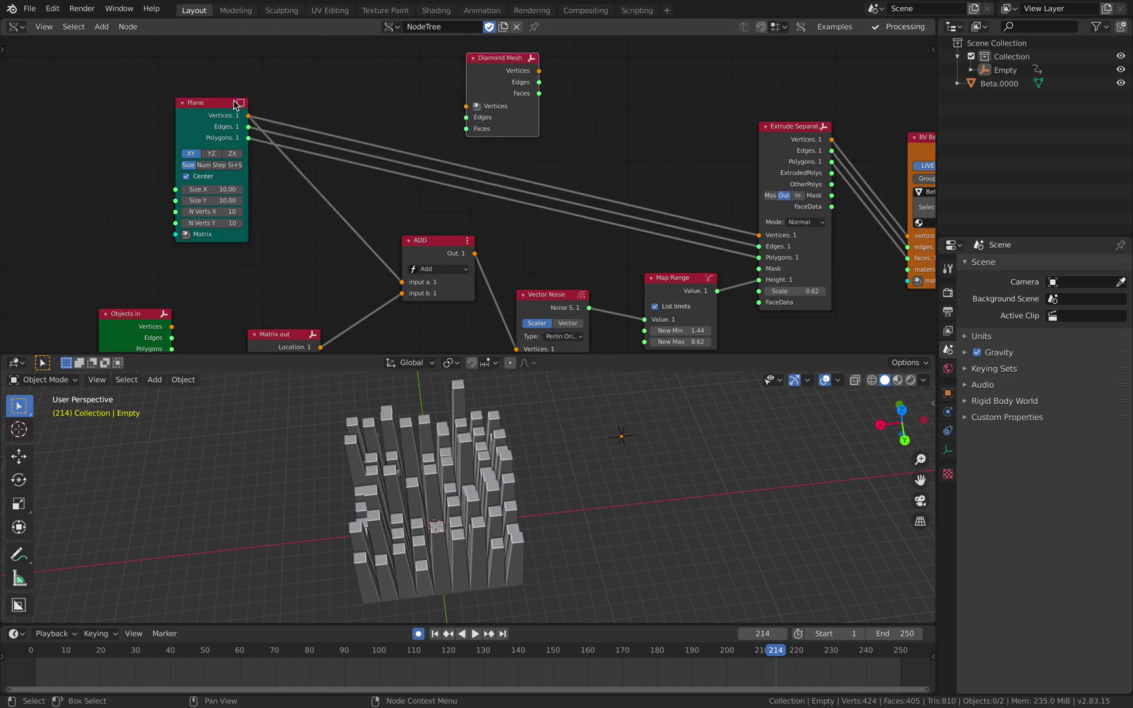
key("f")
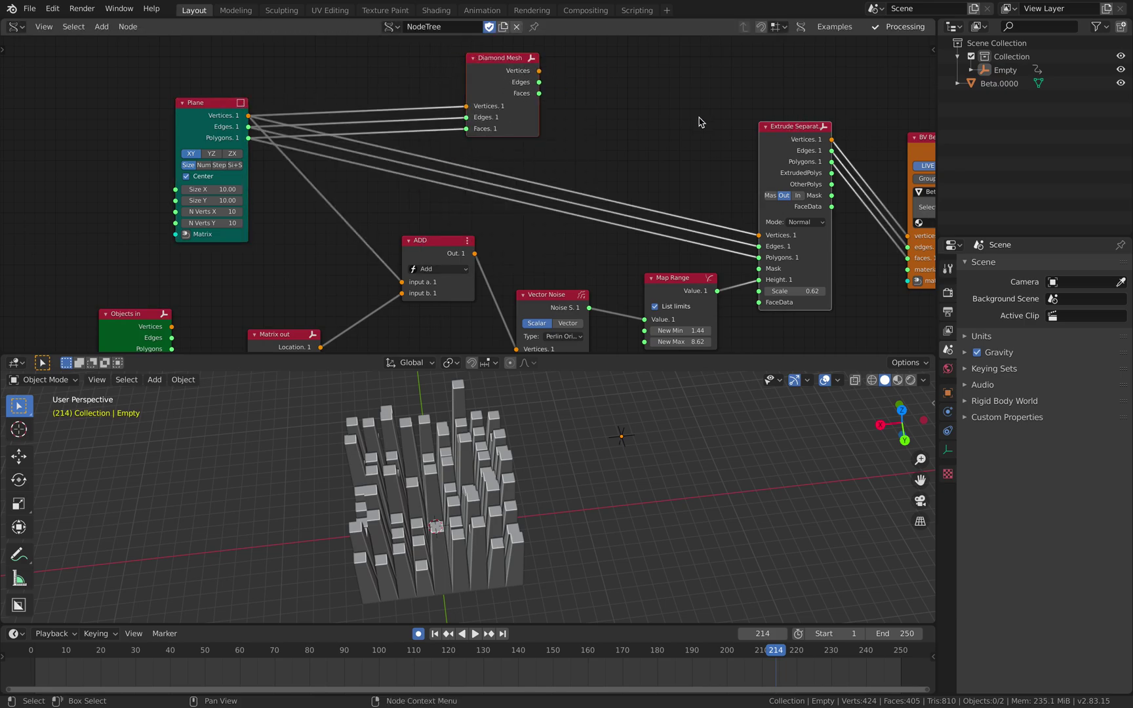
key("f")
key("space")
middle_click_drag(655, 499, 563, 504)
key("space")
- Set the Vector Noise node's seed to 212
middle_click_drag(518, 258, 552, 175)
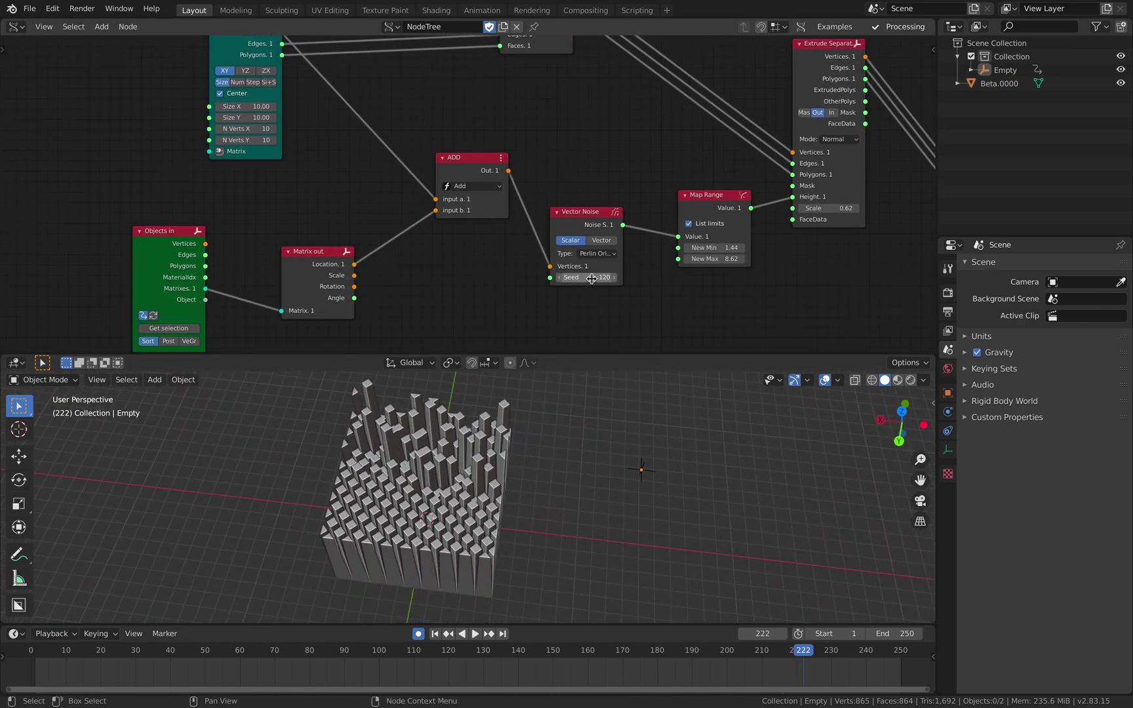
left_click_drag(592, 278, 652, 278)
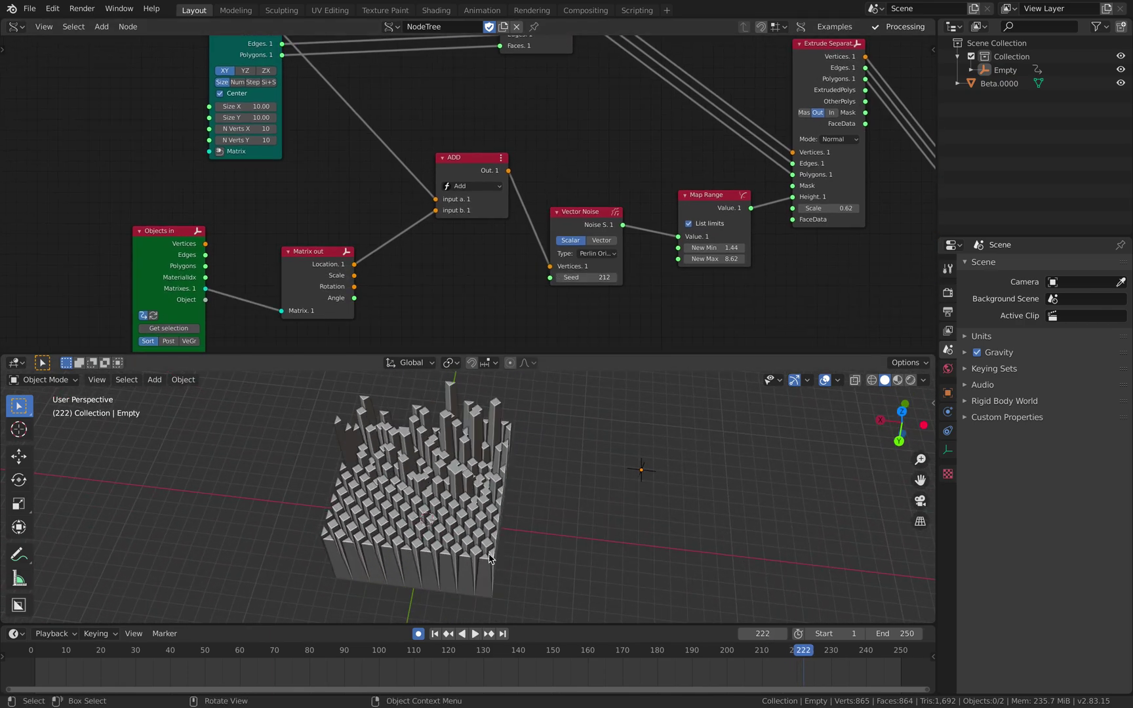
- Rearrange the ADD, Plane and Diamond Mesh nodes to free up space ahead of the Extrude Separate node
mouse_move(468, 253)
middle_mouse_down()
mouse_move(486, 240)
mouse_move(481, 272)
middle_mouse_up()
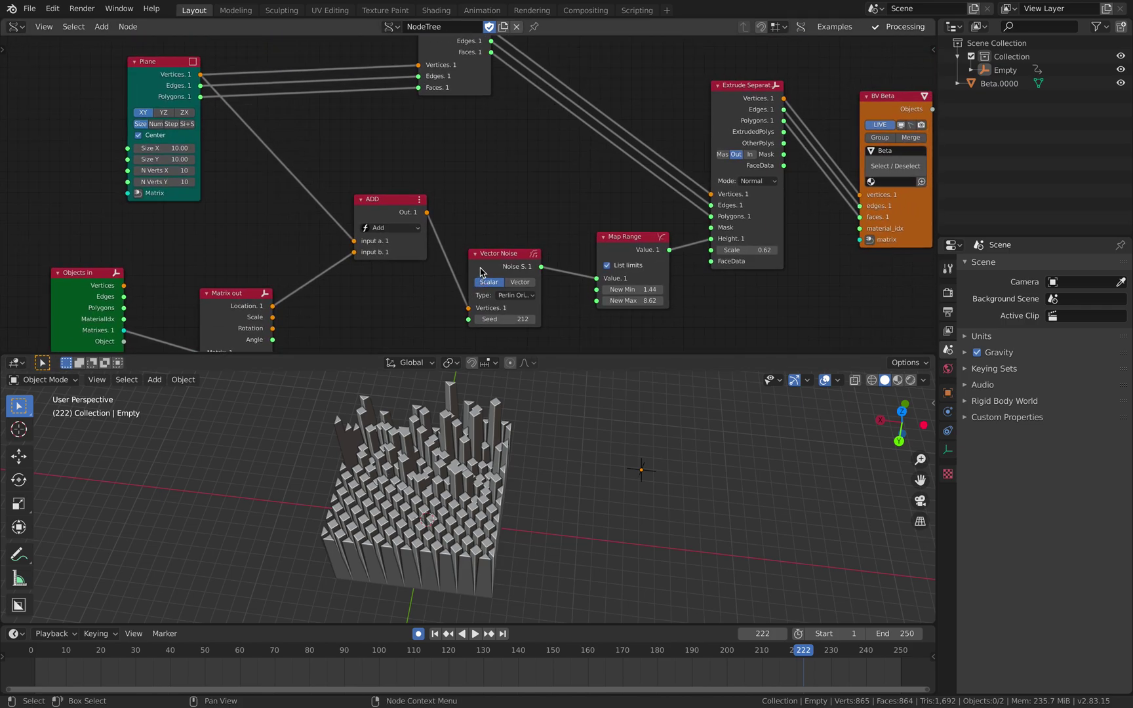
left_click_drag(392, 209, 379, 195)
left_click_drag(169, 92, 171, 102)
middle_click_drag(499, 251, 485, 296)
scroll(451, 165, "down", 3)
left_click_drag(440, 95, 342, 97)
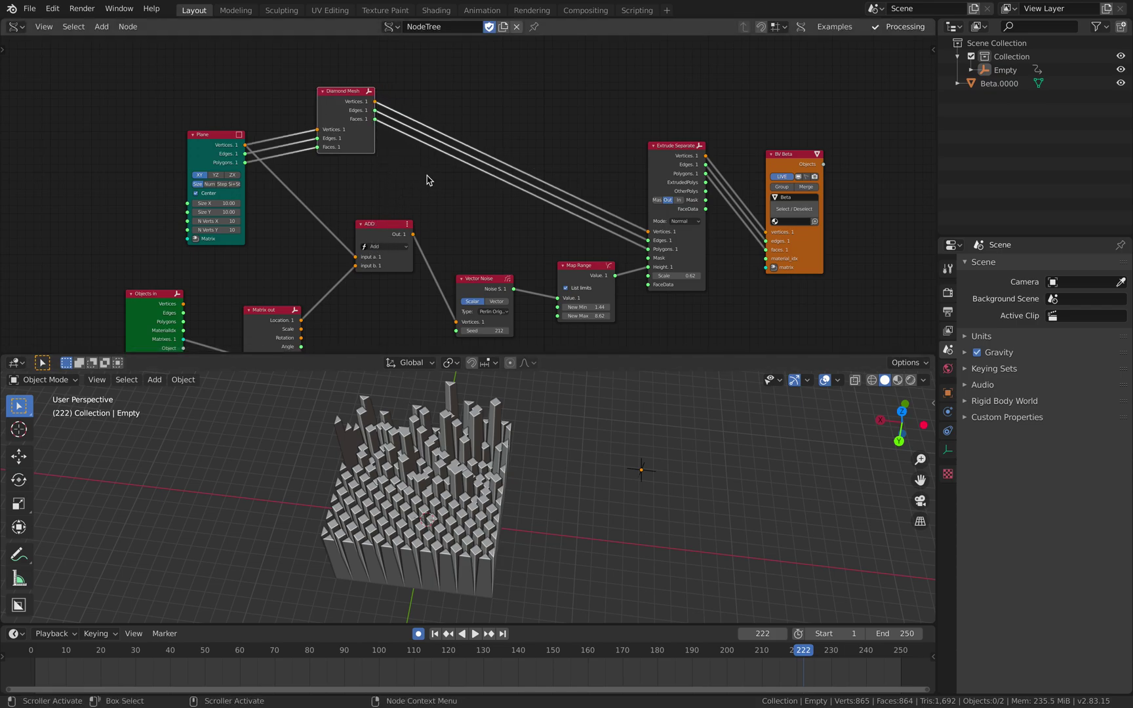
- Add an Origins node between the Diamond Mesh and Extrude Separate nodes, above their links
middle_click_drag(435, 98, 411, 151)
key("shift+a")
left_click(412, 149)
type("center")
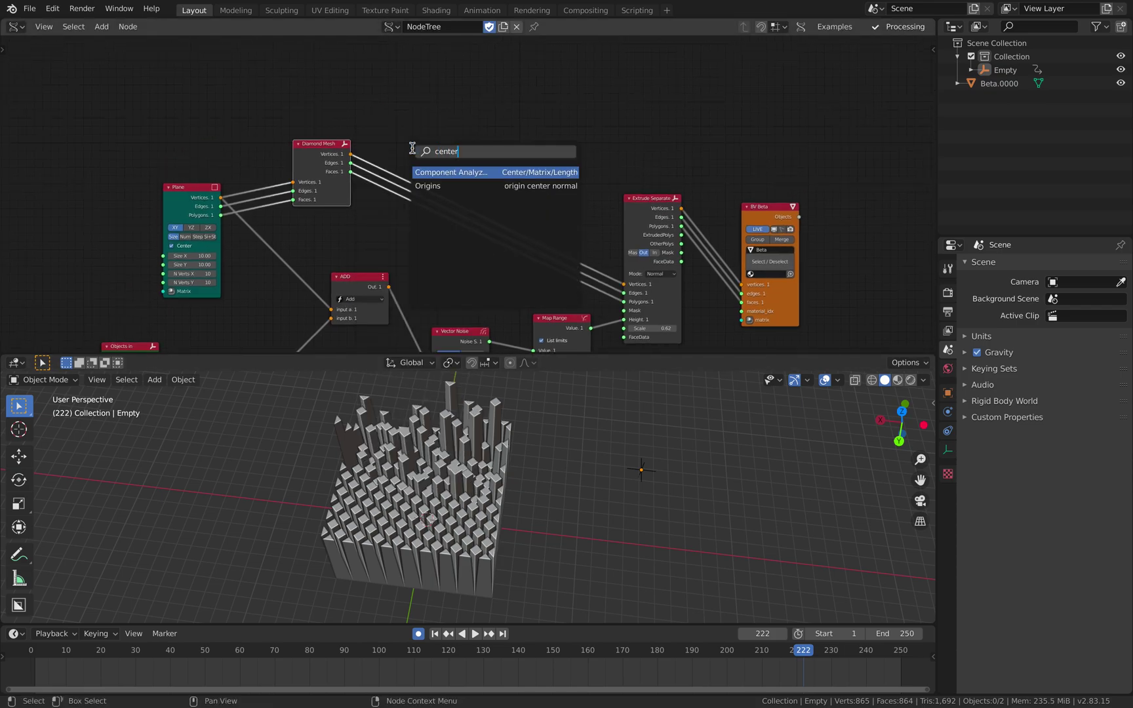
left_click(428, 185)
left_click(446, 98)
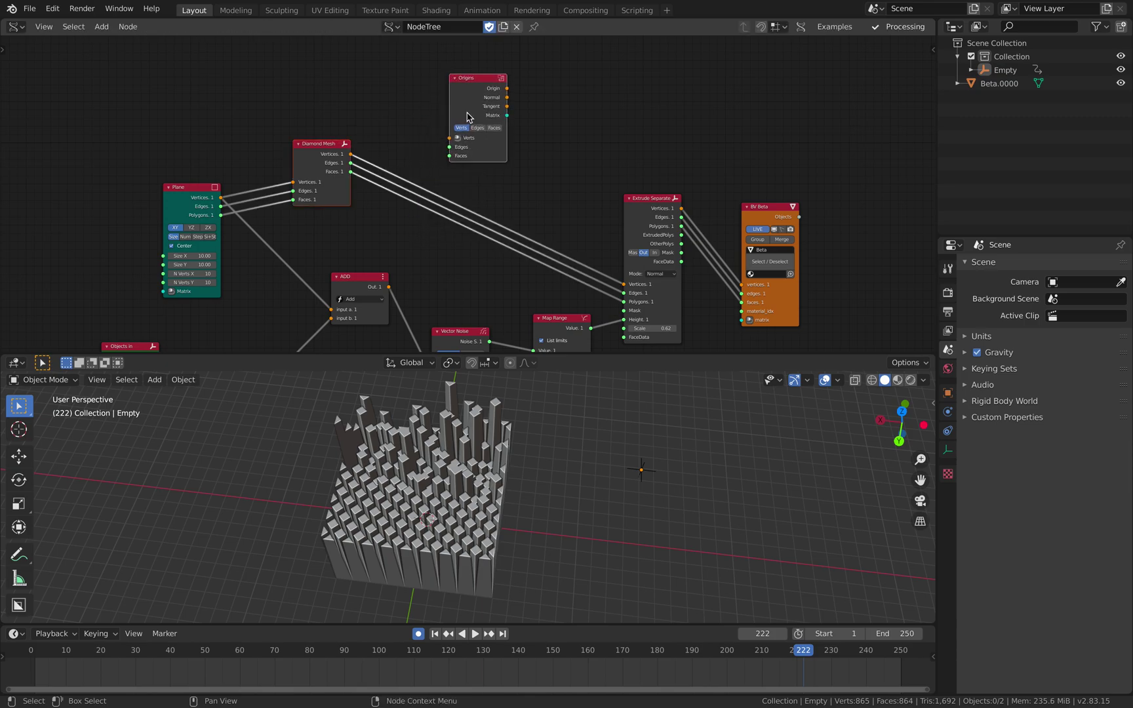
- Set Origins to Faces, feed it the Diamond Mesh outputs, connect Origin to the ADD node's input a, and preview the animation
left_click_drag(487, 110, 460, 105)
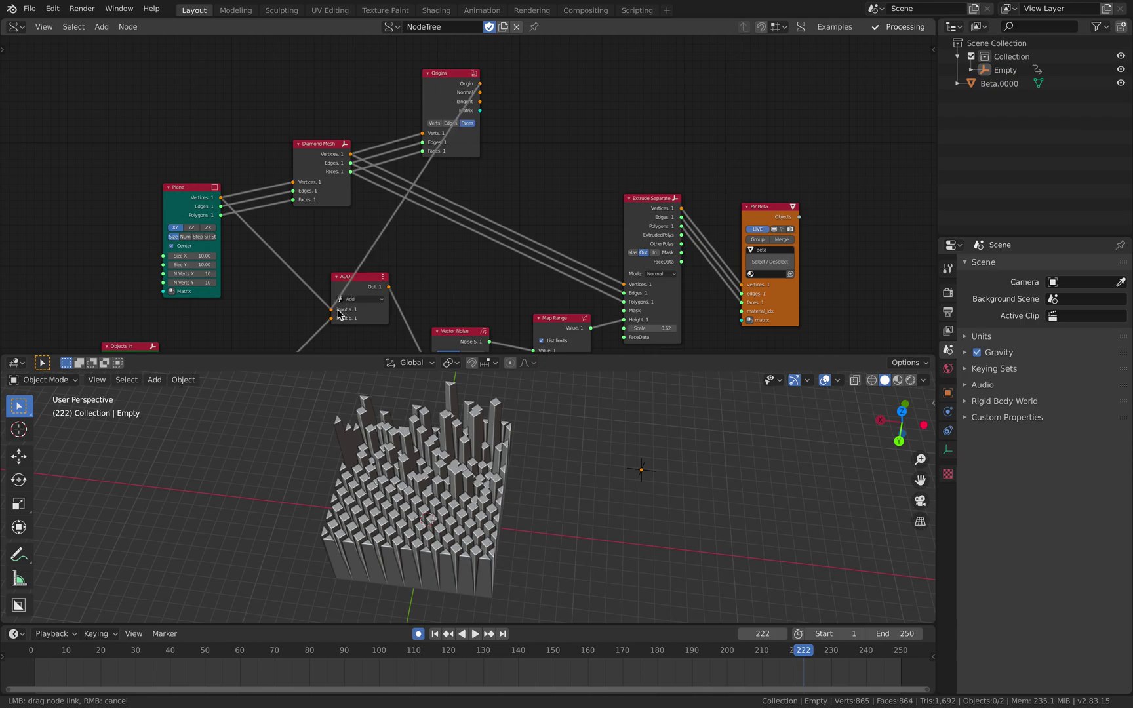
left_click_drag(338, 313, 334, 310)
middle_click_drag(453, 286, 463, 248)
middle_click_drag(520, 486, 490, 481)
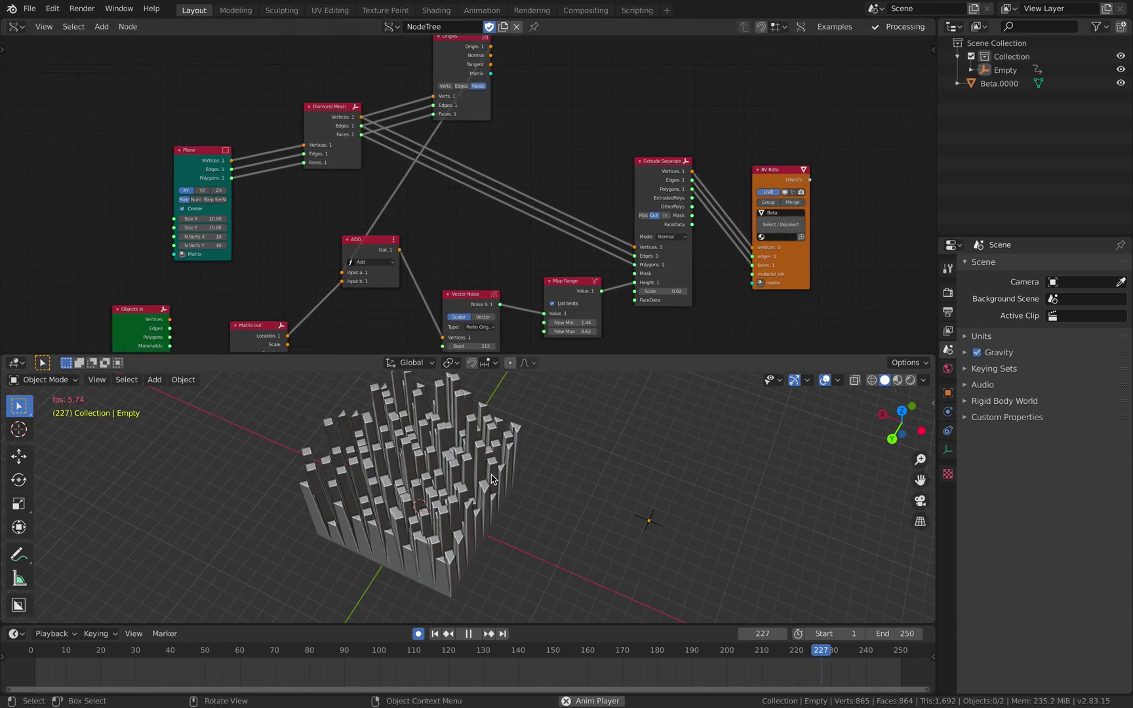
key("Escape")
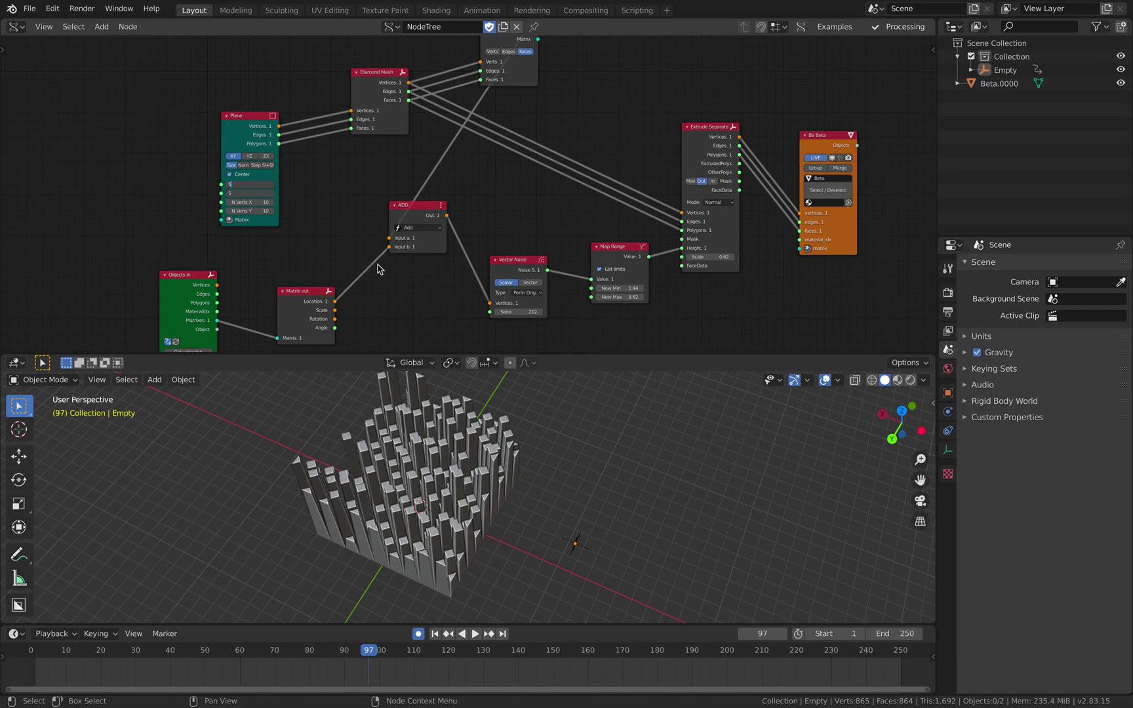
- Try the Plane's Size X and Y at 5, and restore both to 10
key("Return")
scroll(429, 524, "up", 1)
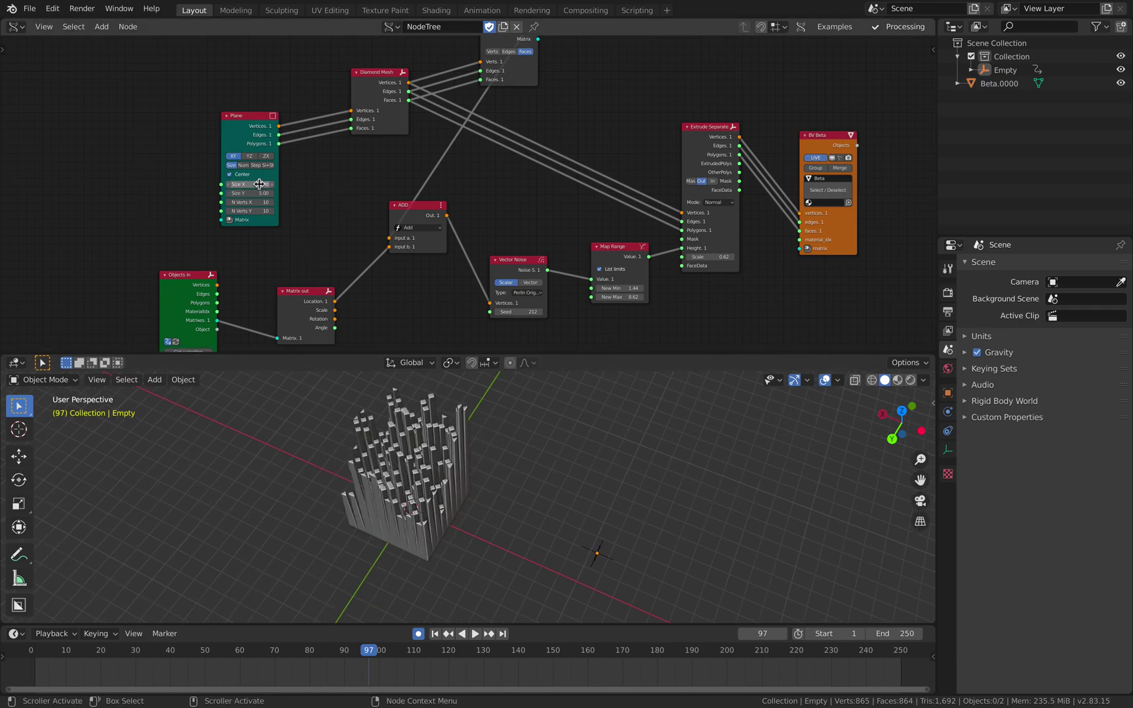
key("Return")
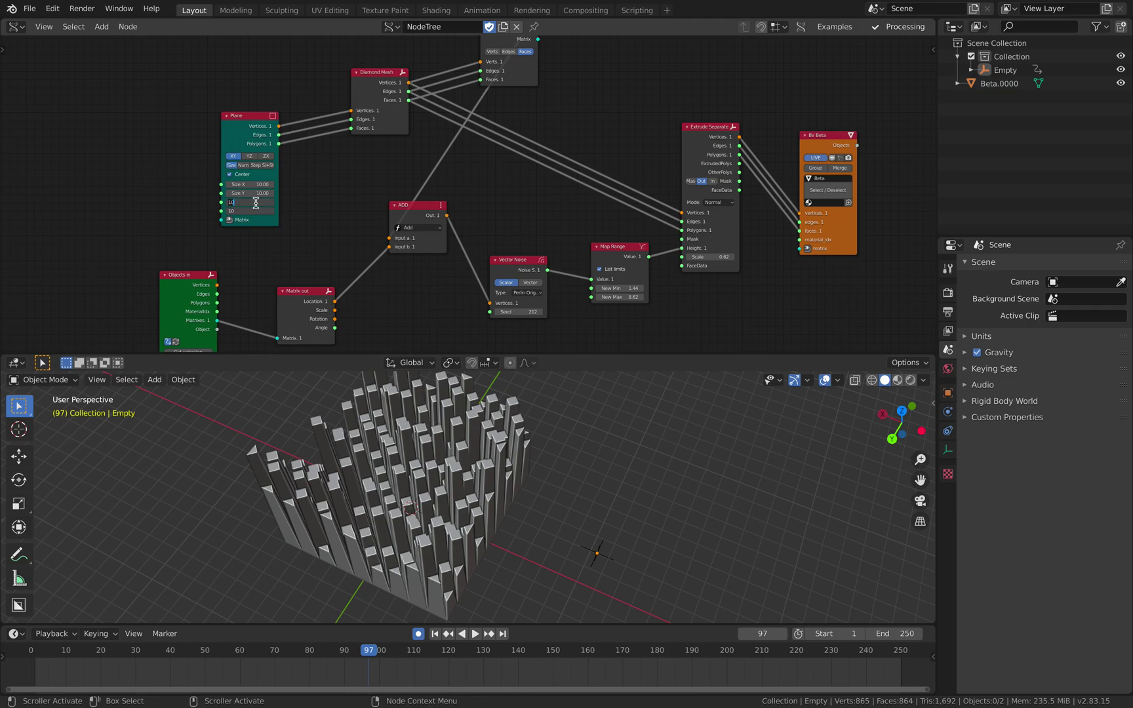
- Set the Plane's N Verts X and Y to 4 and preview the animation from several angles
type("4")
key("Return")
middle_click_drag(506, 497, 526, 499)
scroll(526, 499, "down", 1)
key("space")
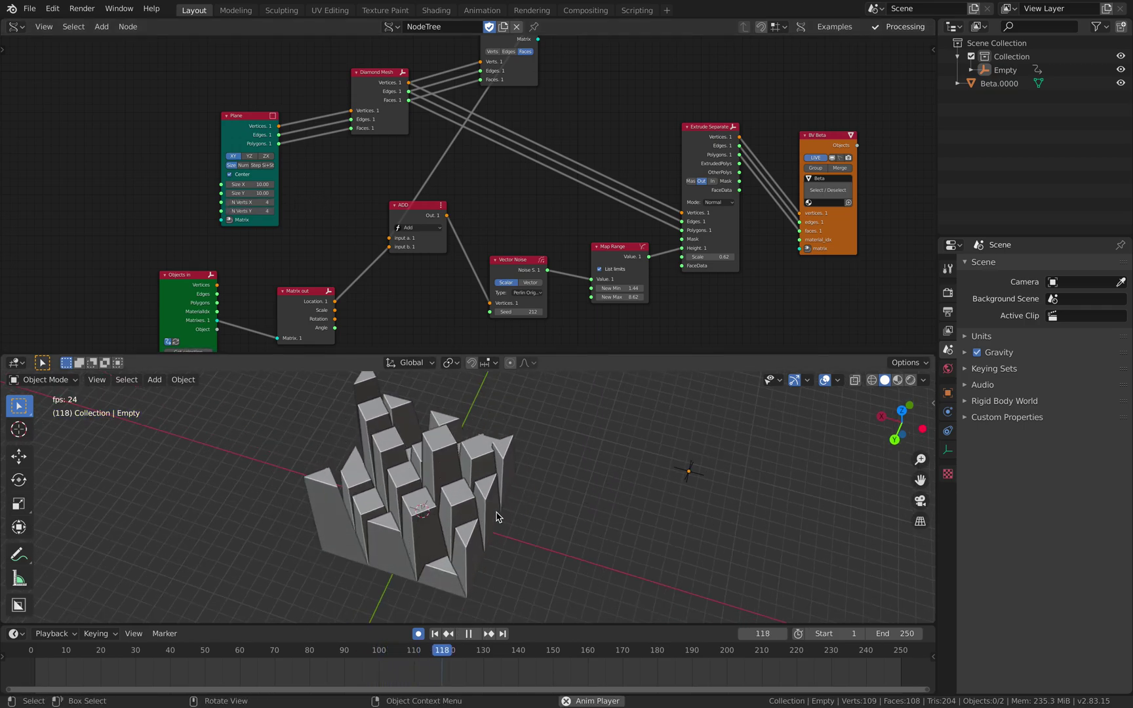
middle_click_drag(501, 511, 535, 509)
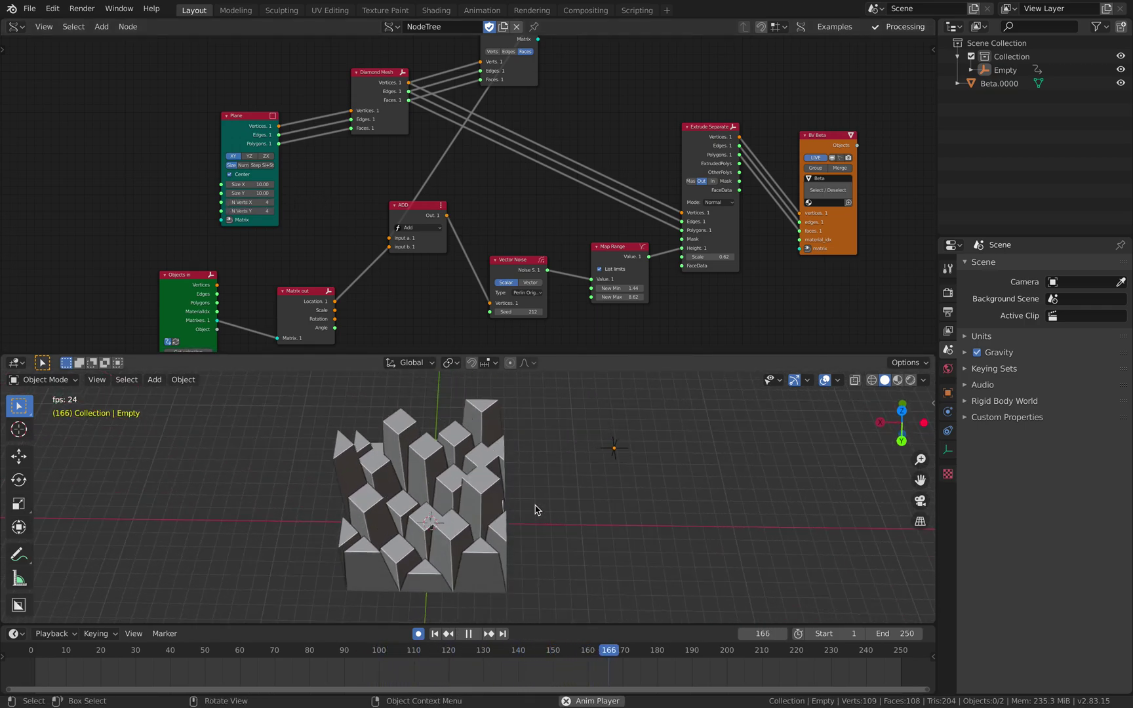
middle_click_drag(669, 496, 625, 466)
middle_click_drag(549, 448, 578, 478)
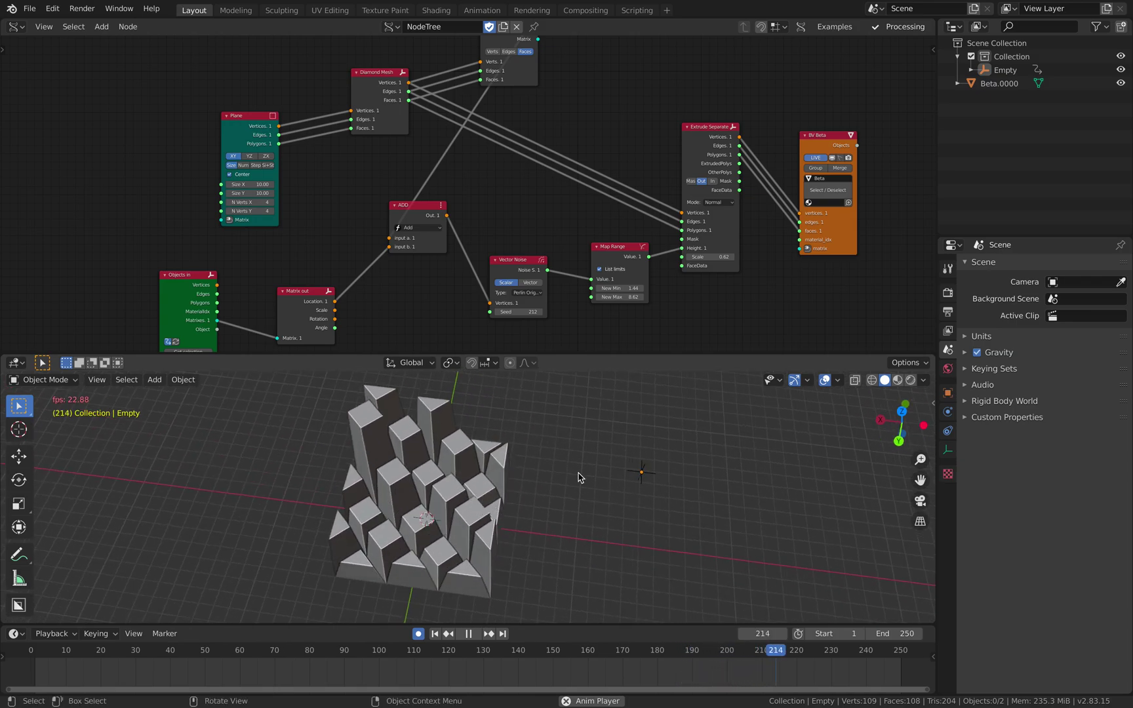
key("space")
- Select the Empty and delete all of its keyframes
left_click(732, 484)
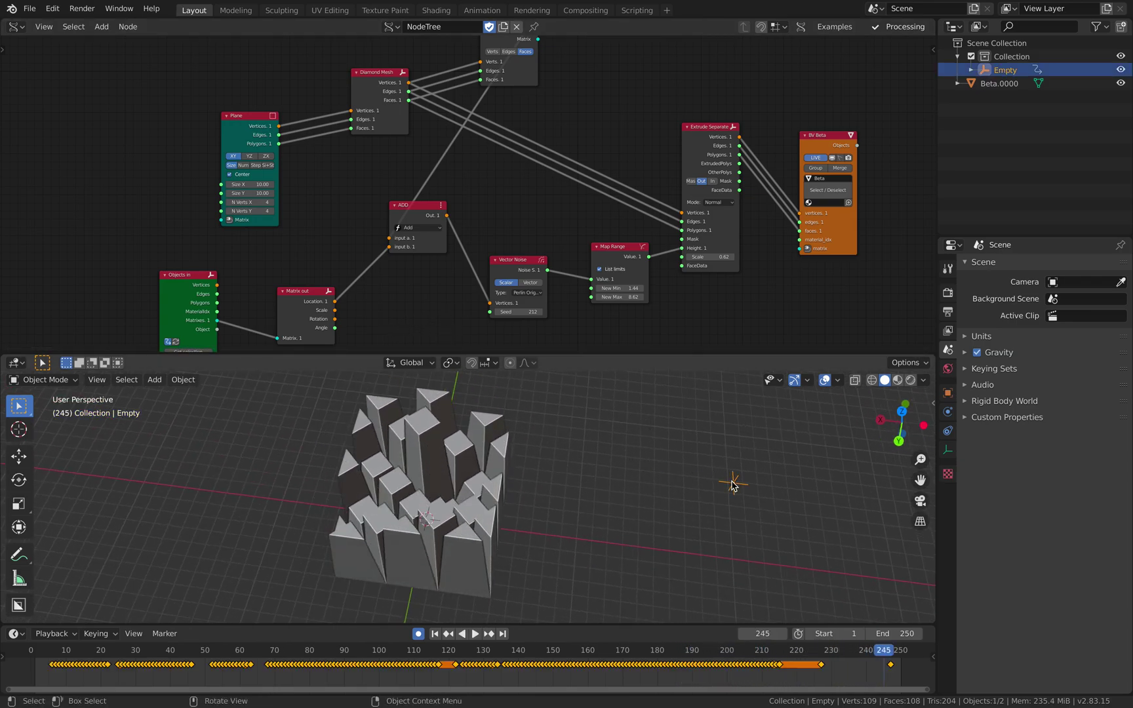
scroll(733, 484, "down", 1)
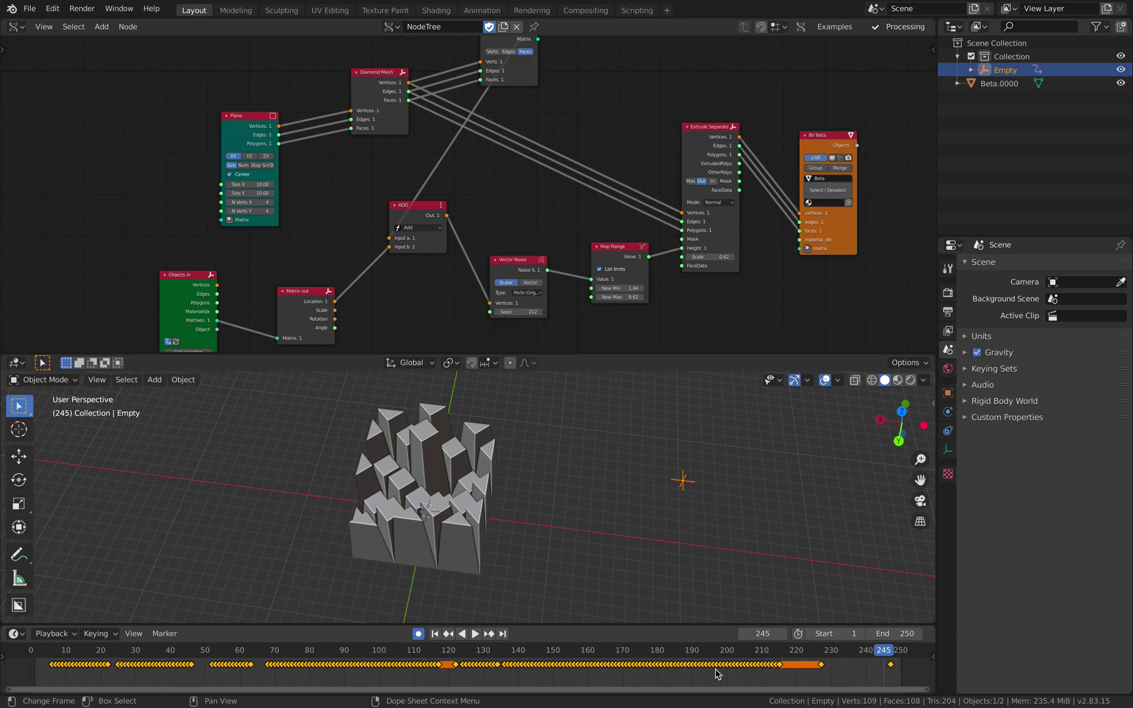
key("a")
key("x")
key("a")
key("x")
left_click(616, 667)
- Keyframe the Empty closer to the mesh at frame 245 and farther away at frame 7, disable auto keying, and preview
left_click_drag(679, 499, 537, 533)
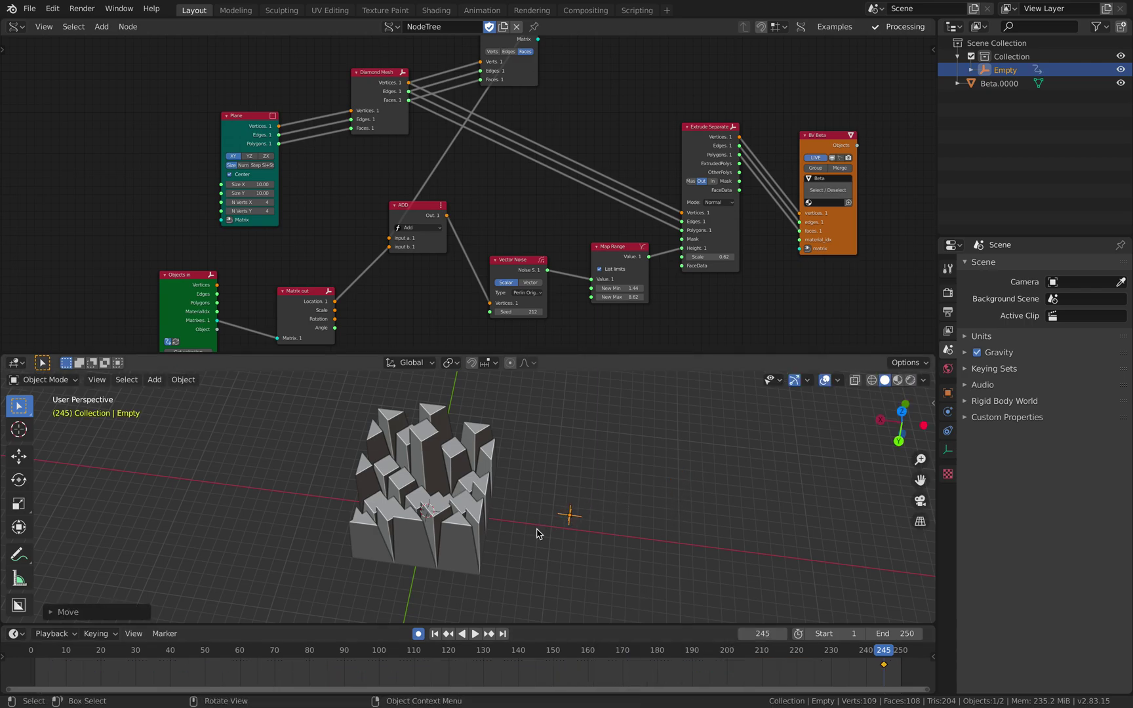
left_click(418, 633)
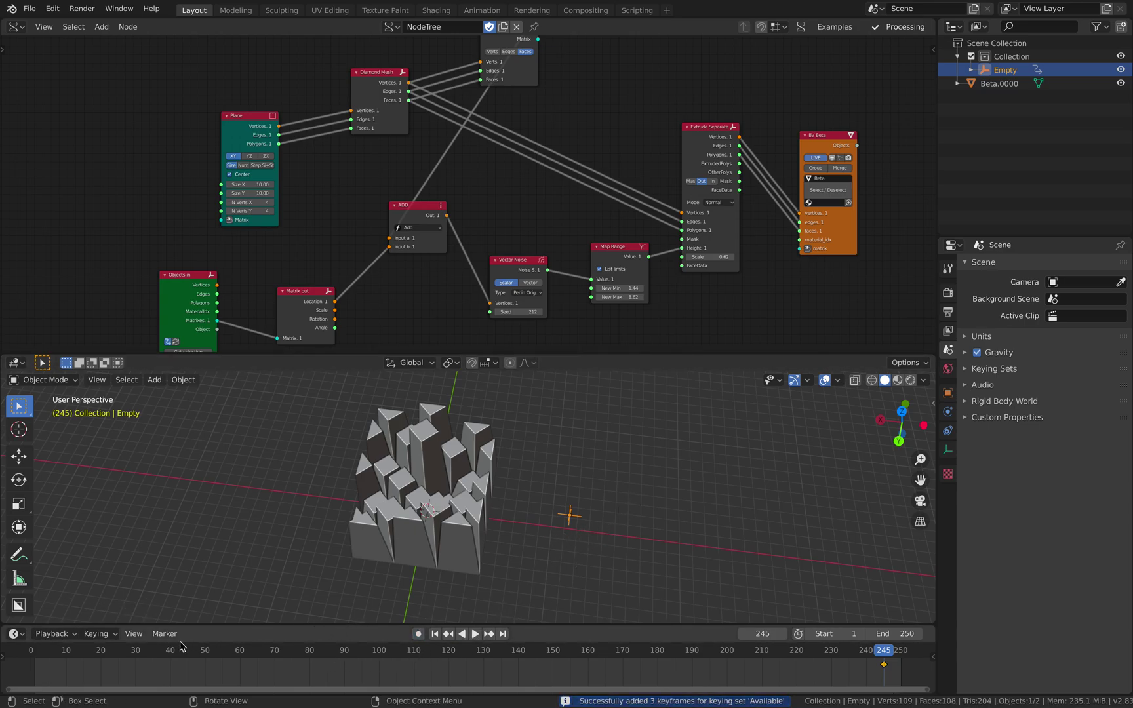
left_click_drag(104, 651, 56, 659)
key("g")
left_click(756, 499)
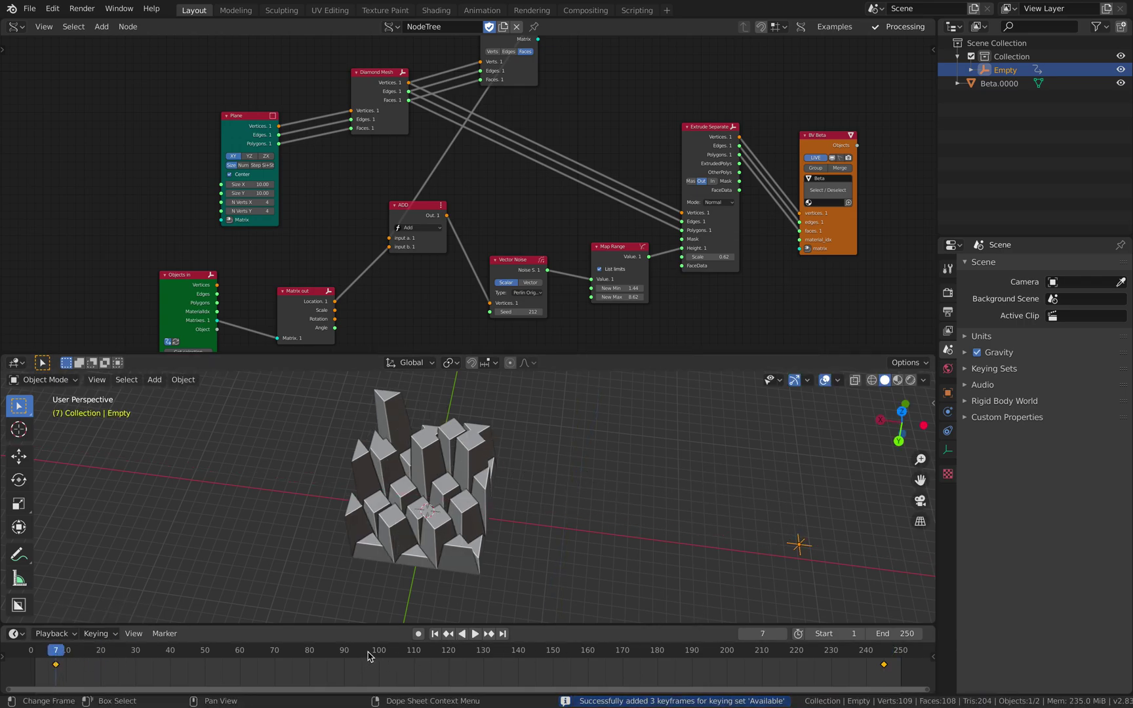
key("space")
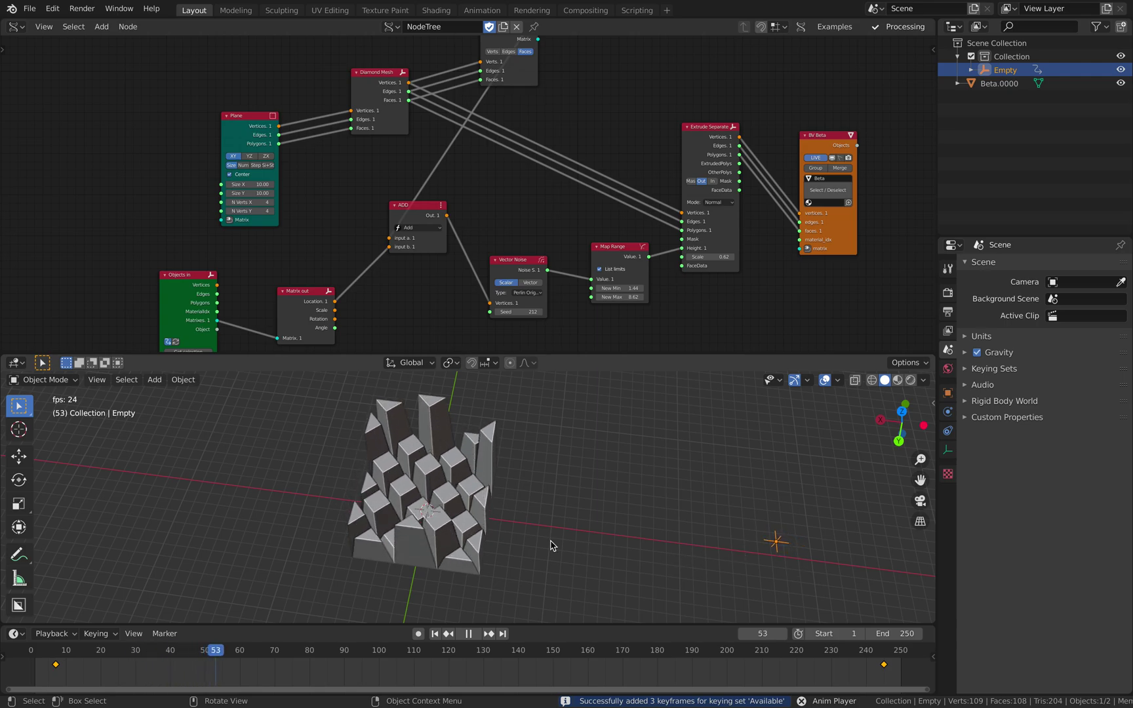
middle_click_drag(557, 539, 509, 508)
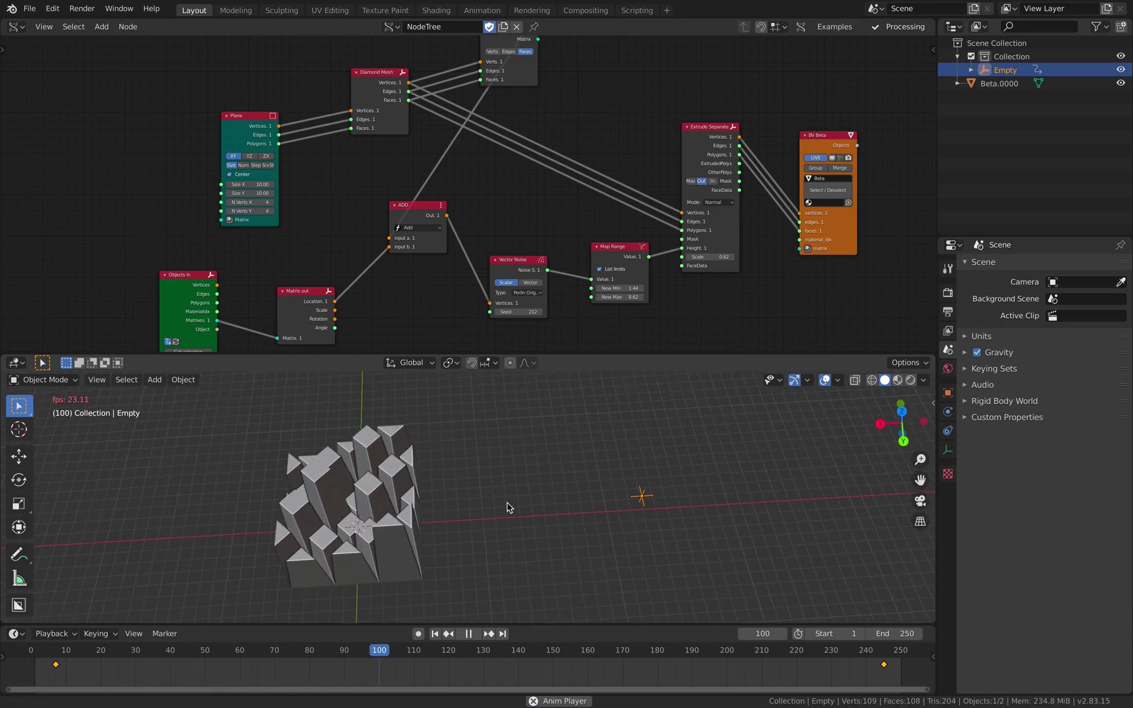
key("space")
- Switch the node area to the Graph Editor and bring the Empty's selected animation curves into view
left_click(17, 27)
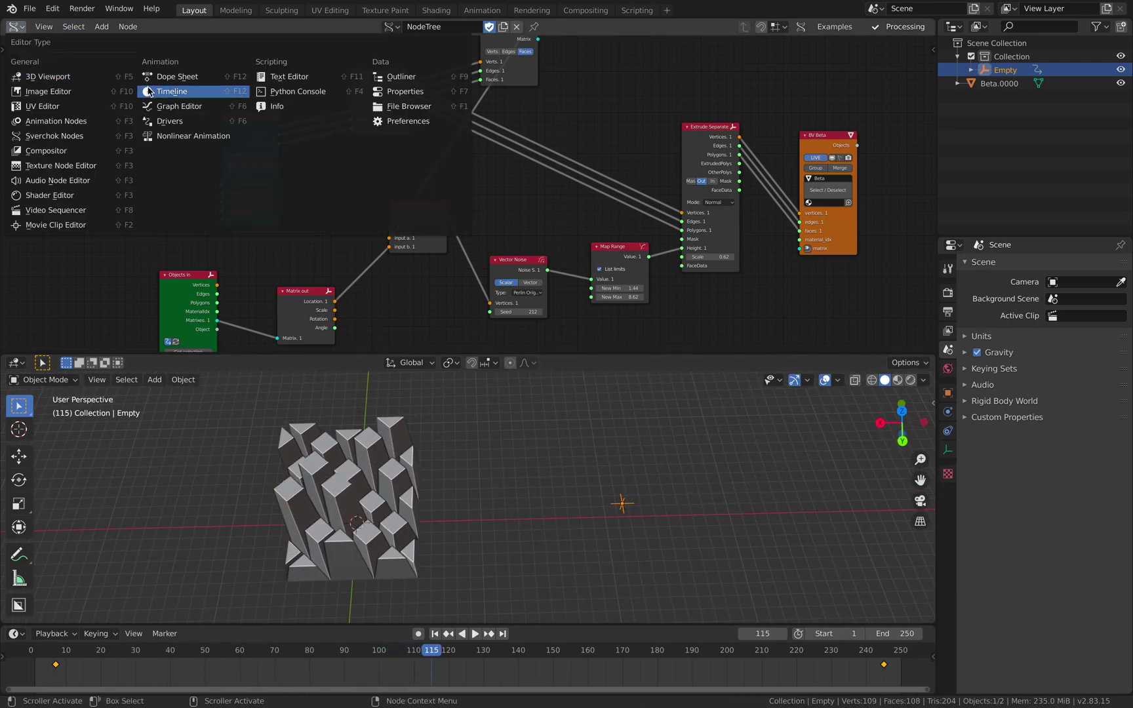
left_click(163, 107)
scroll(577, 197, "down", 5)
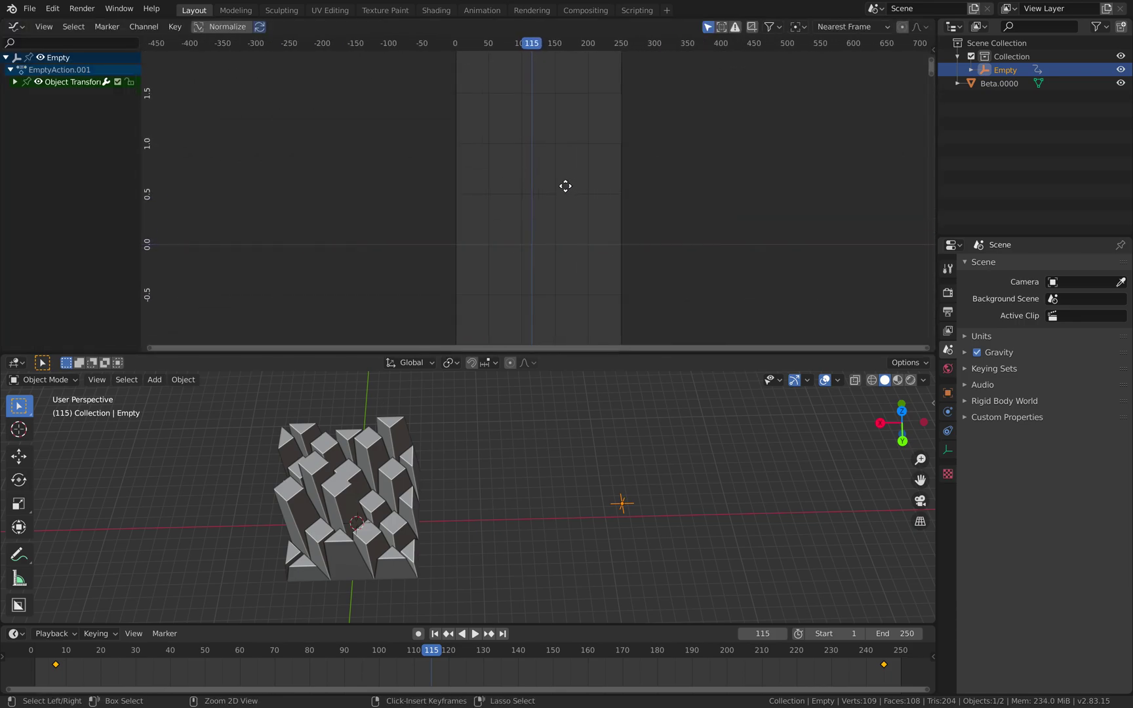
key("a")
key("a")
key("b")
left_click_drag(605, 483, 641, 525)
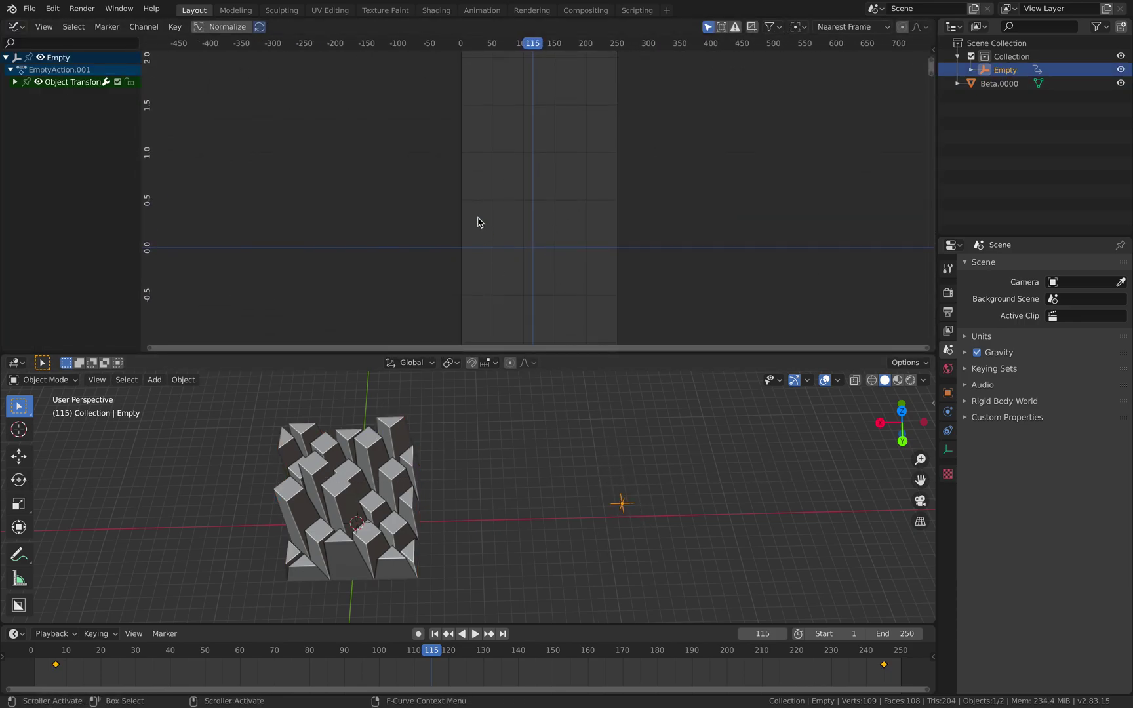
middle_click_drag(500, 233, 518, 130, "ctrl")
mouse_move(518, 129)
middle_mouse_down("ctrl")
mouse_move(513, 150)
mouse_move(511, 126)
middle_mouse_up("ctrl")
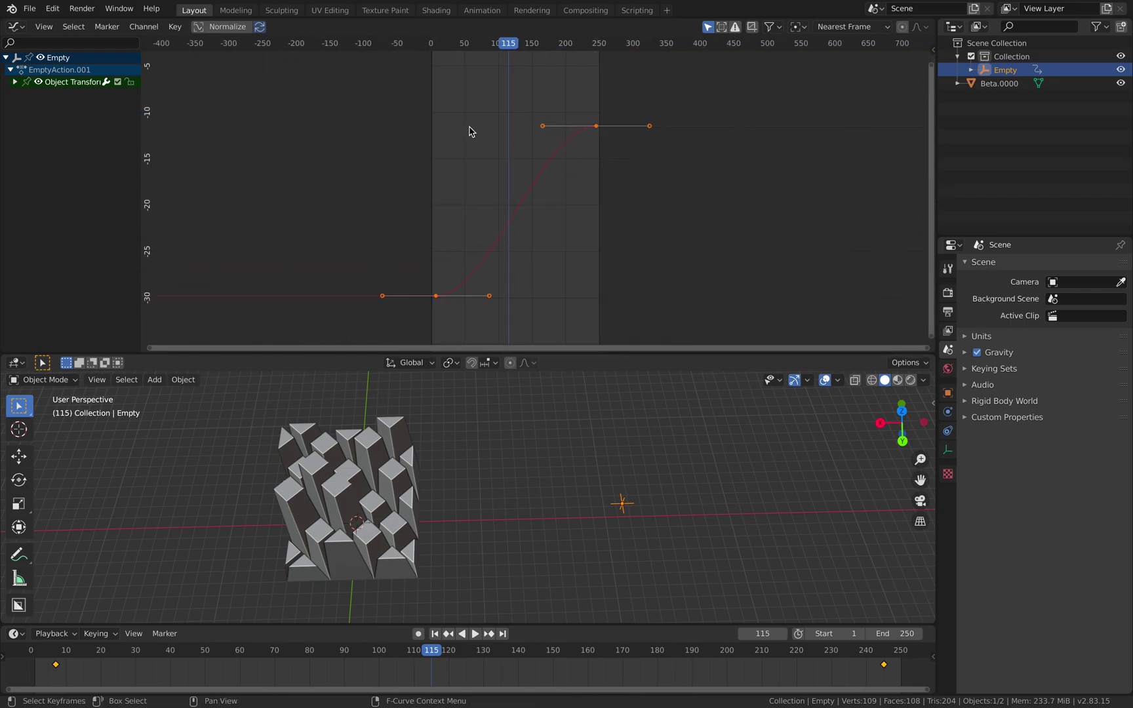
- Set the interpolation of all the Empty's keyframes to Linear and preview the motion
left_click_drag(373, 73, 649, 323)
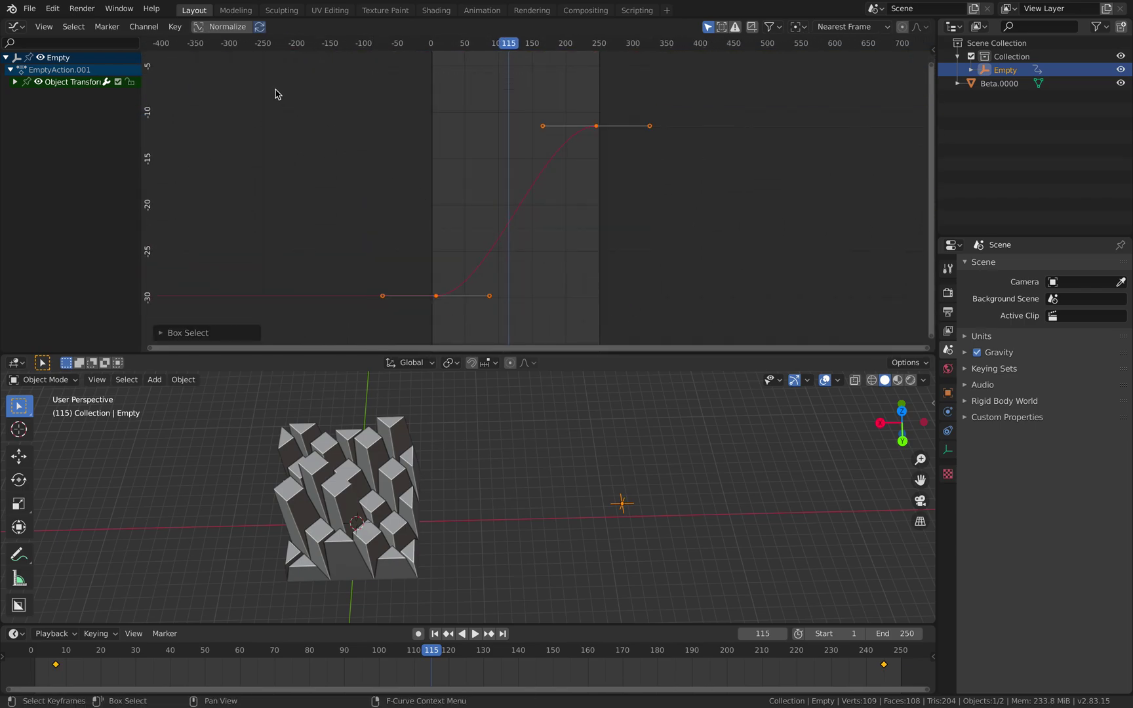
left_click(175, 27)
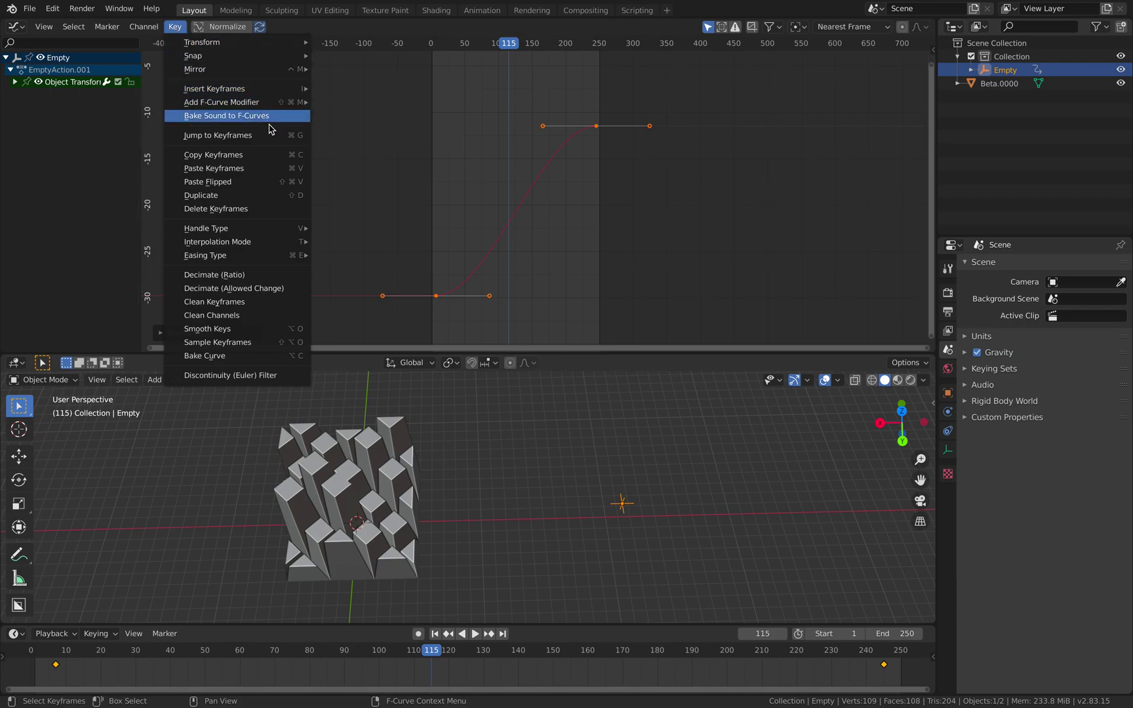
mouse_move(289, 244)
left_click(349, 269)
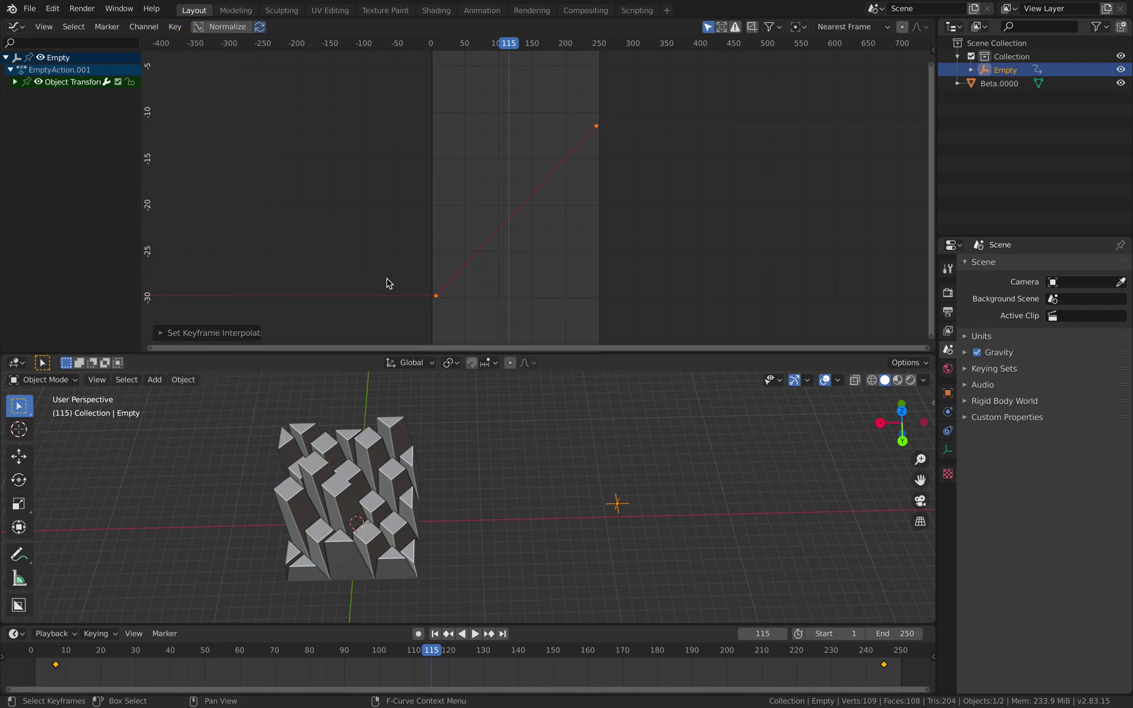
key("space")
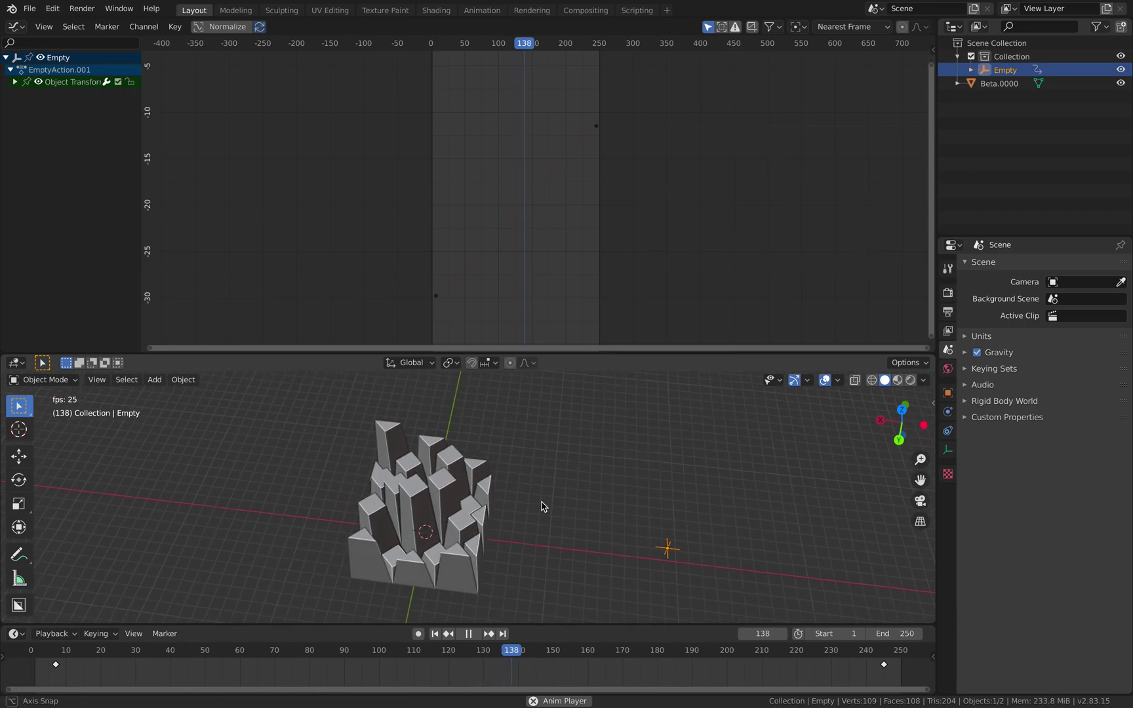
left_click(488, 498)
middle_click_drag(589, 490, 511, 477)
key("space")
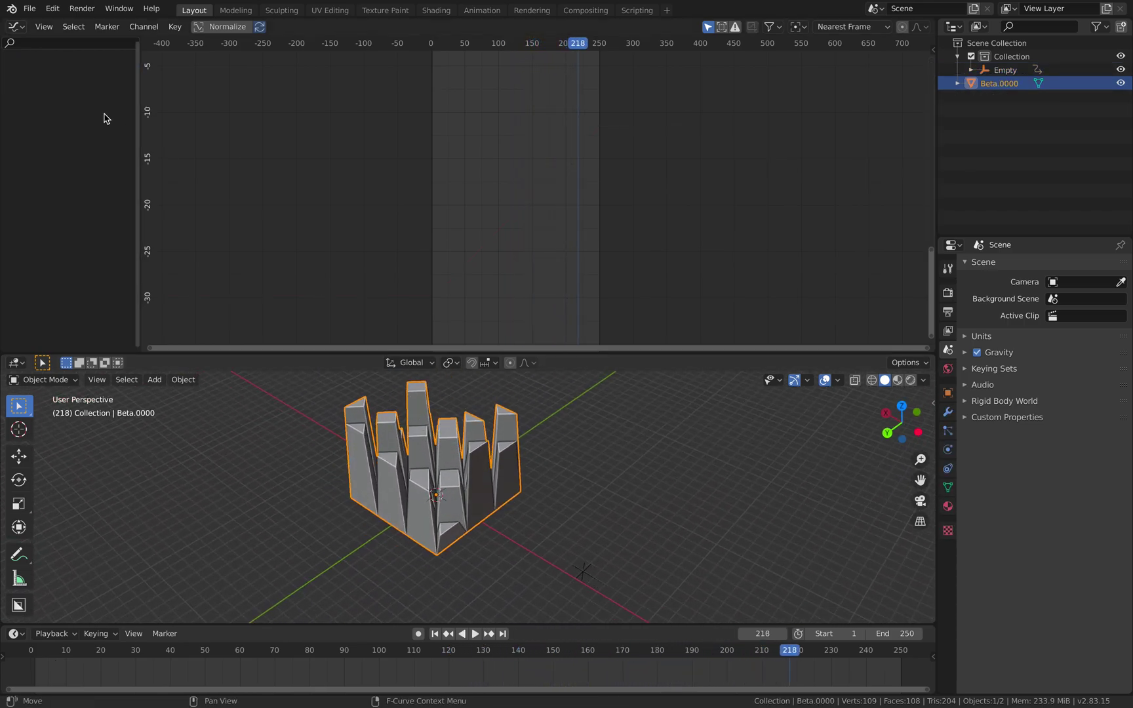
- Return the upper area to Sverchok Nodes and move the Plane node away from the Diamond Mesh node
left_click(15, 27)
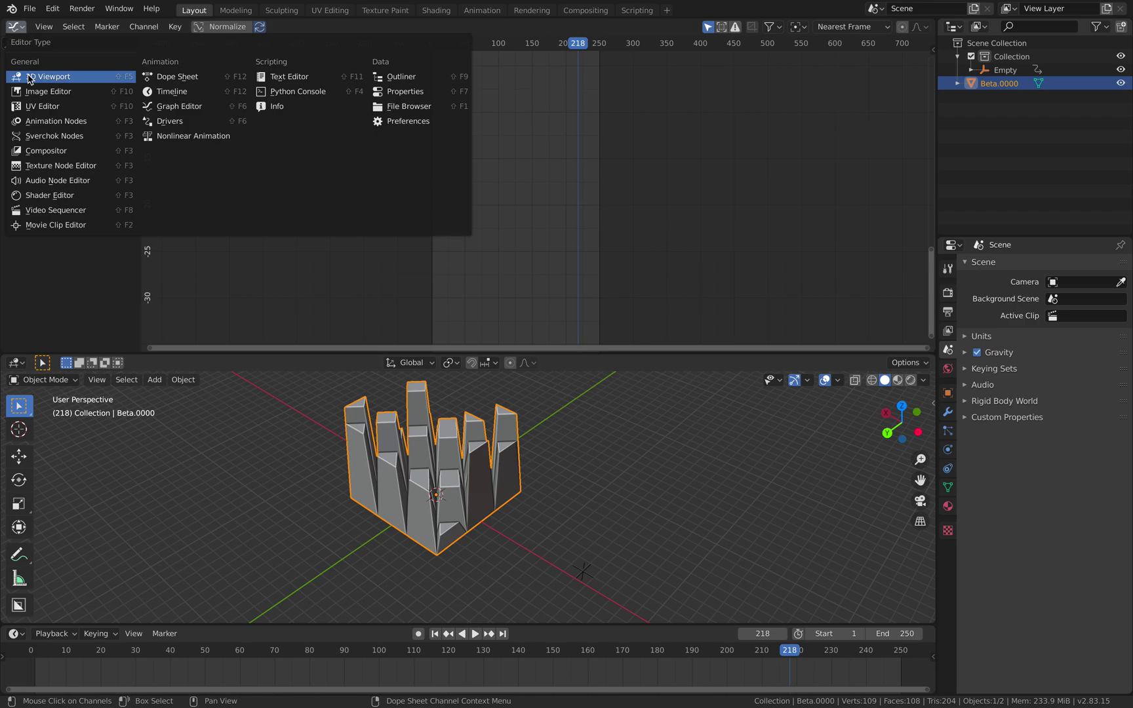
left_click(87, 138)
middle_click_drag(328, 177, 392, 174)
left_click_drag(341, 139, 164, 87)
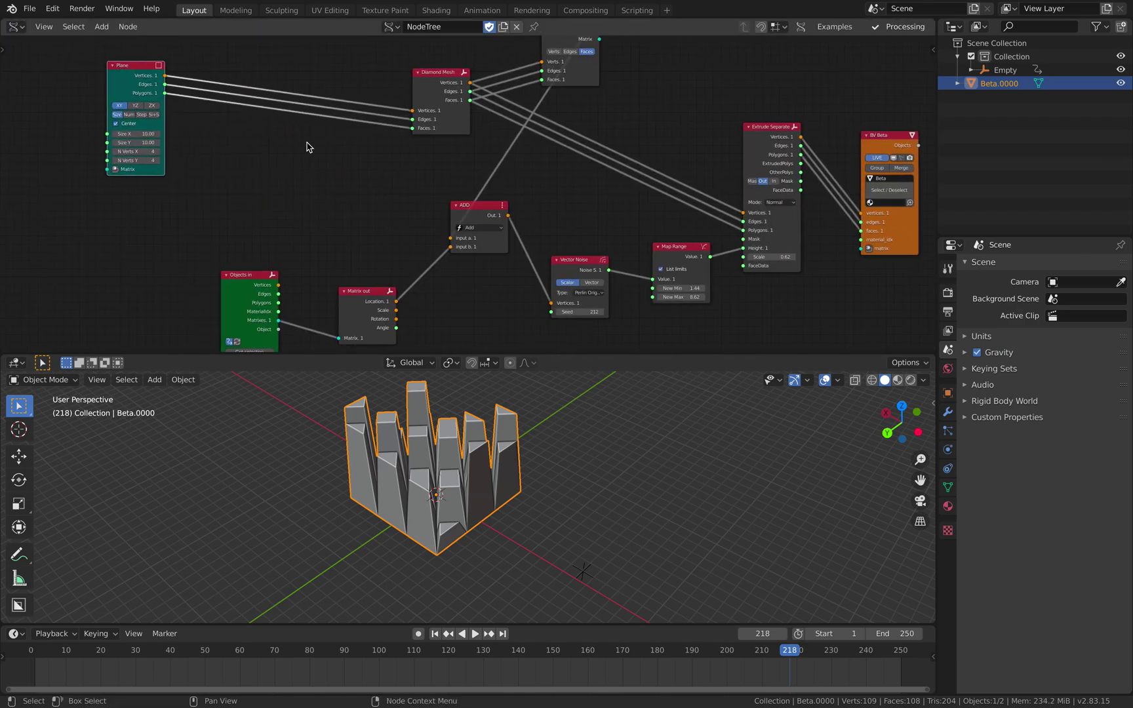
- Add an IcoSphere node beside the Plane node
key("shift+a")
left_click(292, 145)
type("ic")
key("Return")
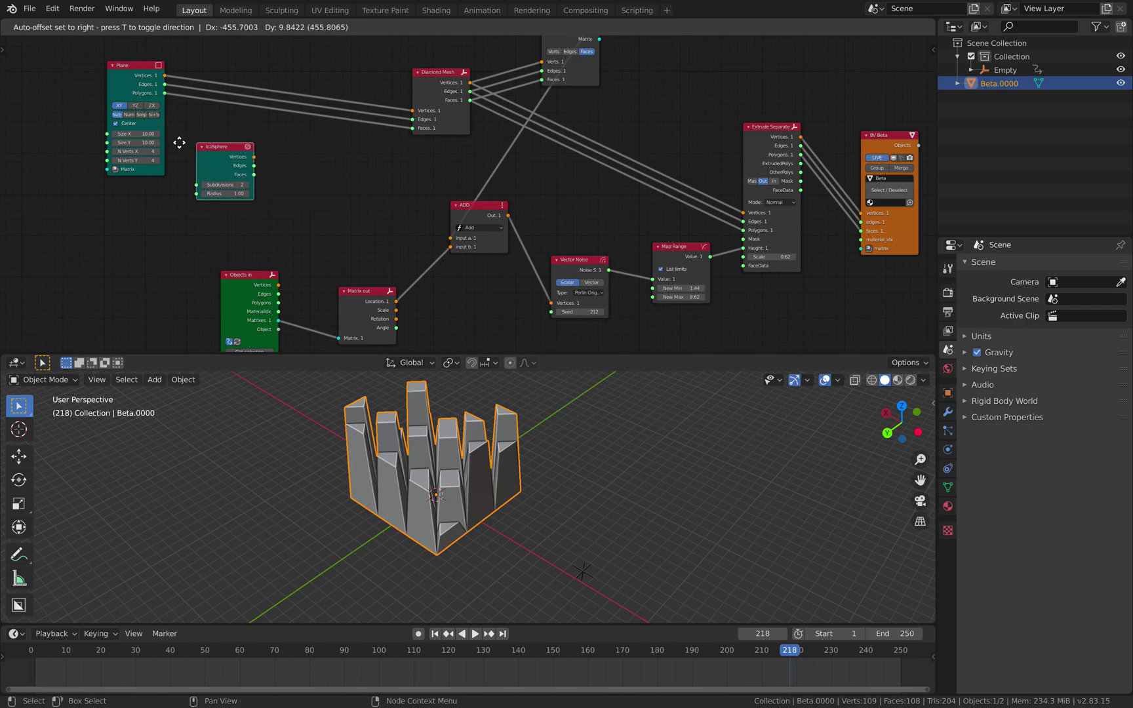
left_click(177, 145)
- Add a Dual Mesh node fed by the IcoSphere outputs and connect its vertices and faces to the Diamond Mesh node
key("alt+space")
key("Return")
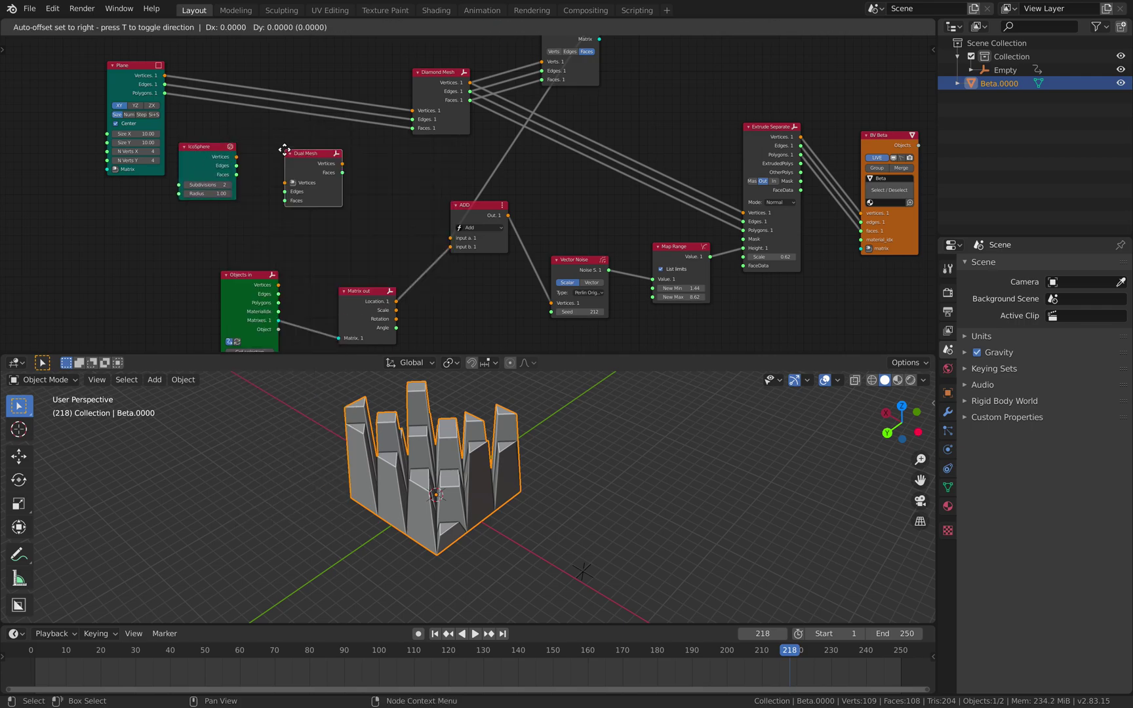
scroll(238, 165, "up", 1)
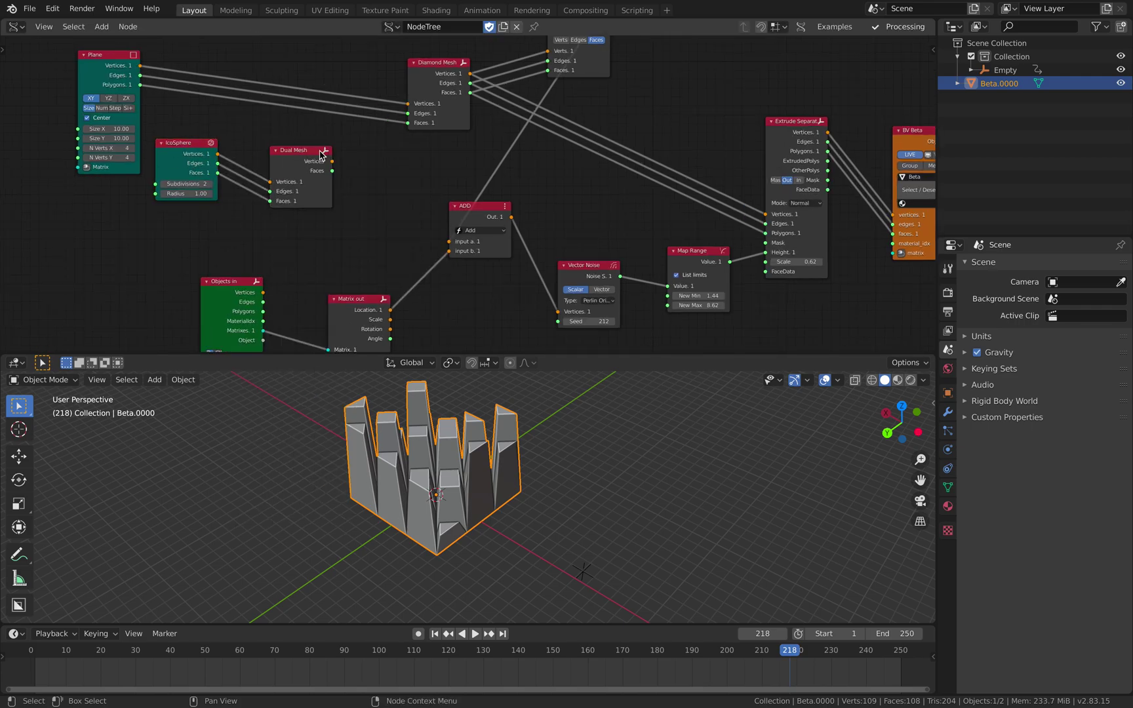
left_click(430, 92, "shift")
key("shift+f")
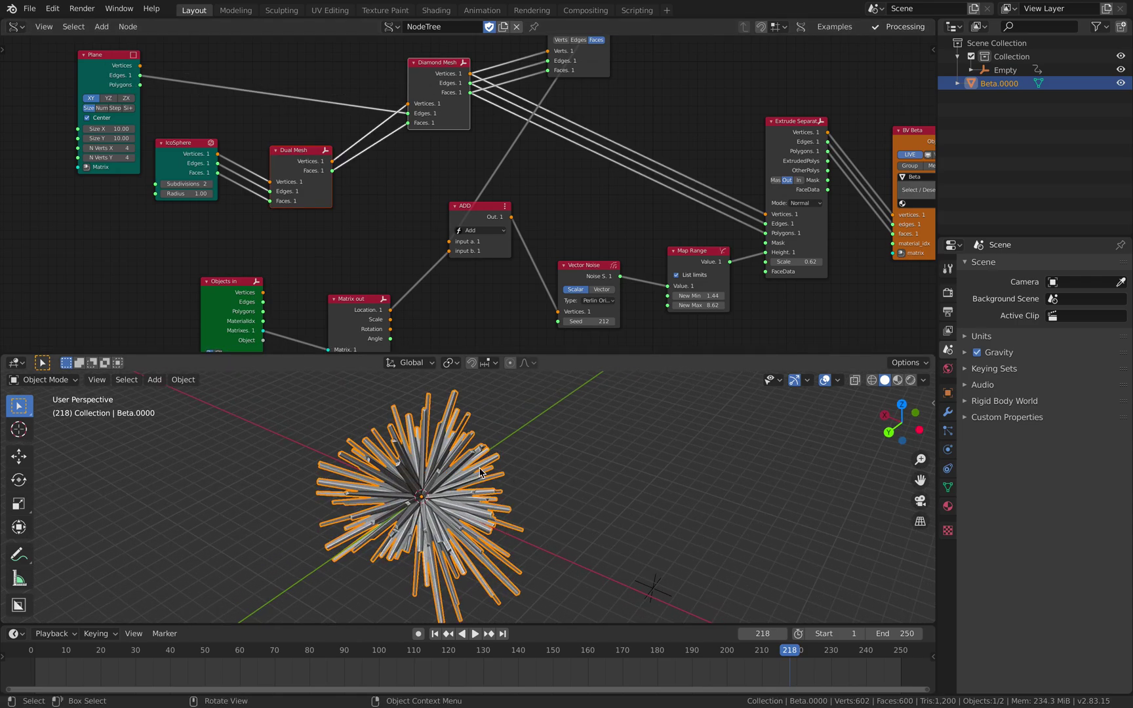
- Try the IcoSphere with 1 subdivision, restore it to 2, and preview the animation
left_click(164, 188)
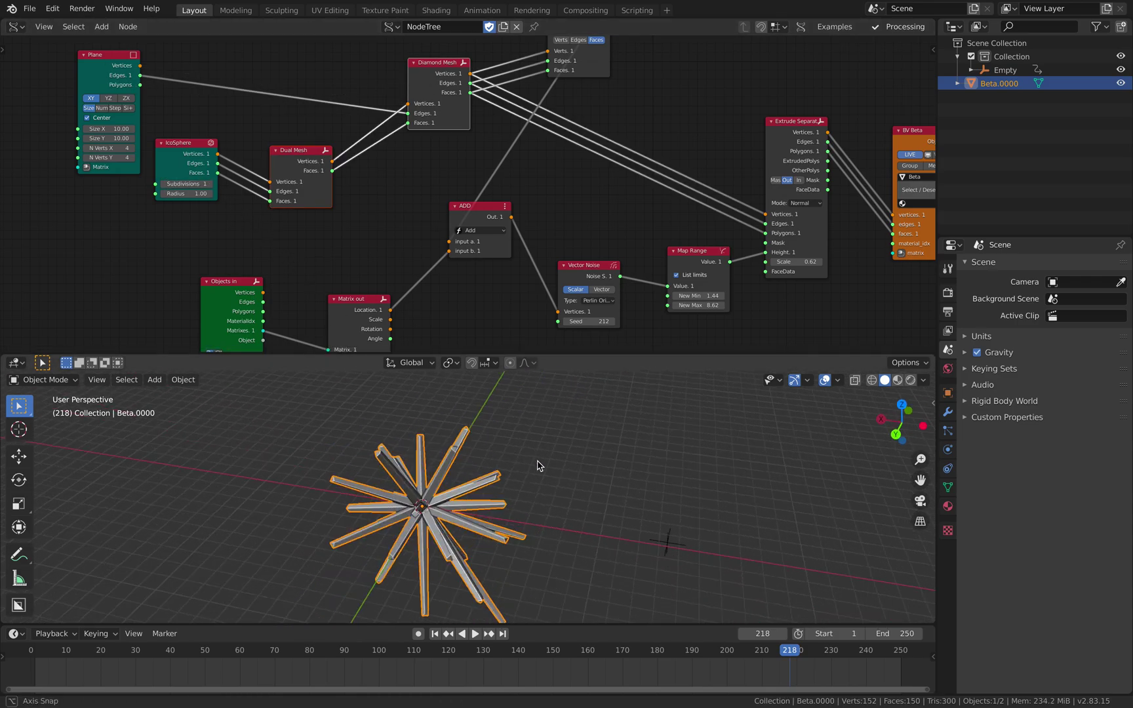
left_click(539, 463)
key("space")
left_click(210, 184)
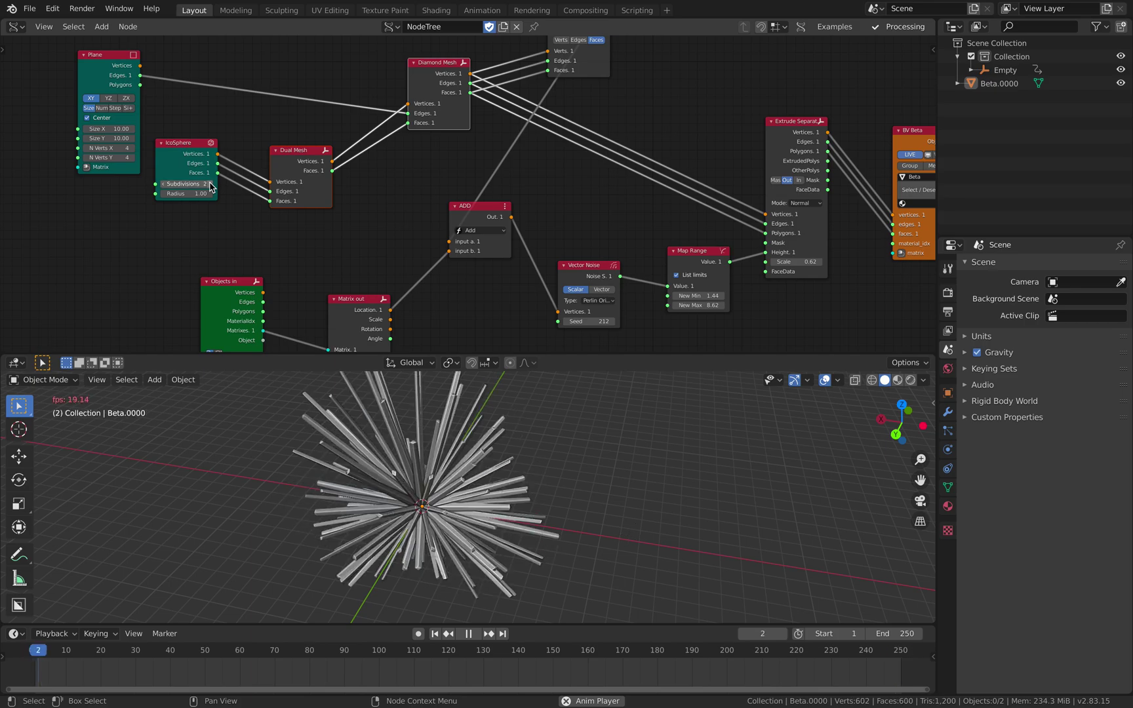
middle_click_drag(481, 439, 566, 448)
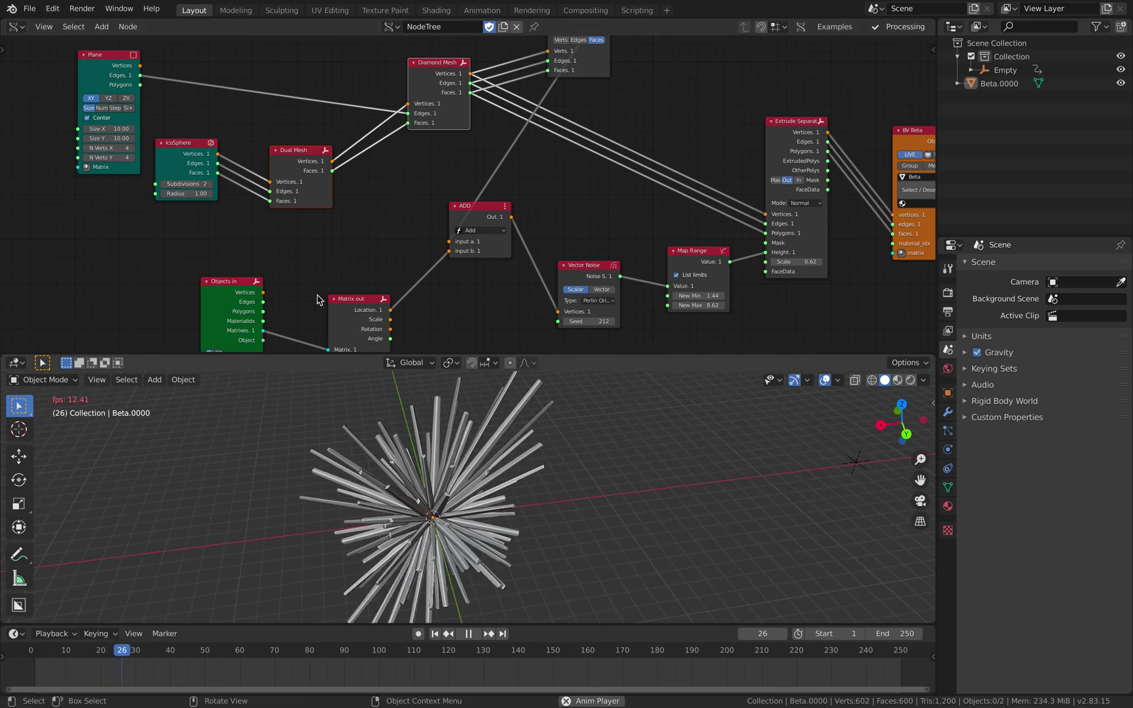
- Set the Map Range node's New Max to 2 and check the playing animation
middle_click_drag(417, 202, 446, 189)
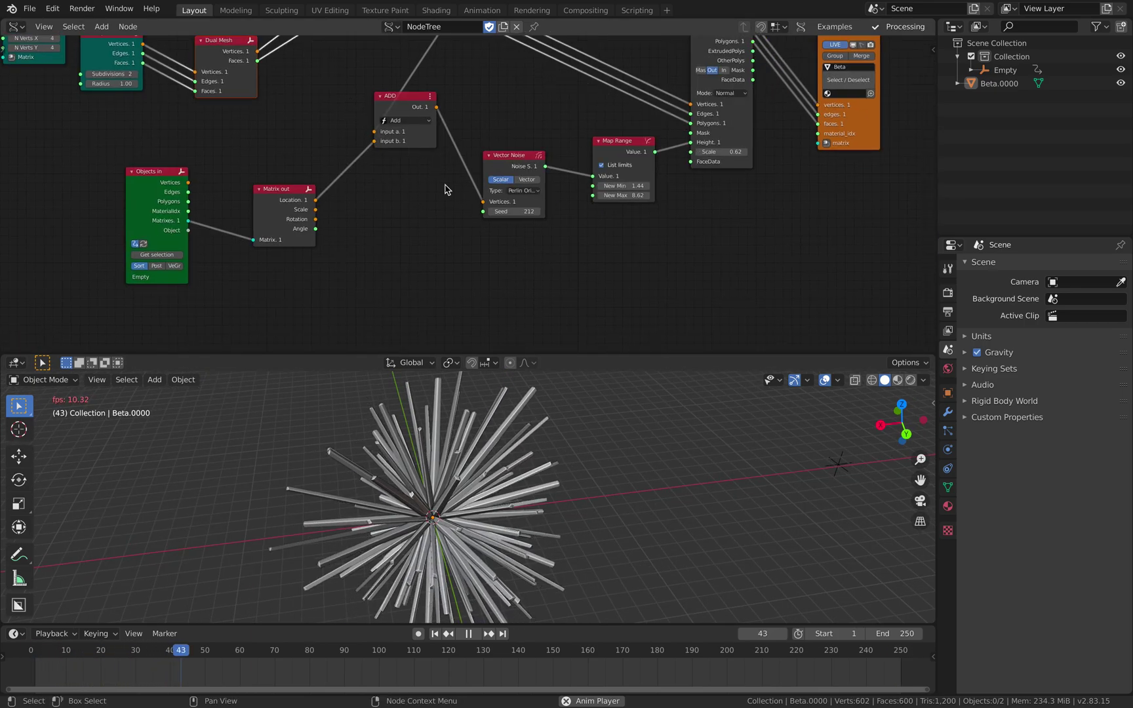
left_click(624, 195)
type("2")
key("Return")
middle_click_drag(652, 428, 579, 450)
key("space")
- Save the project file animating_with_sv2.blend
scroll(463, 210, "down", 3)
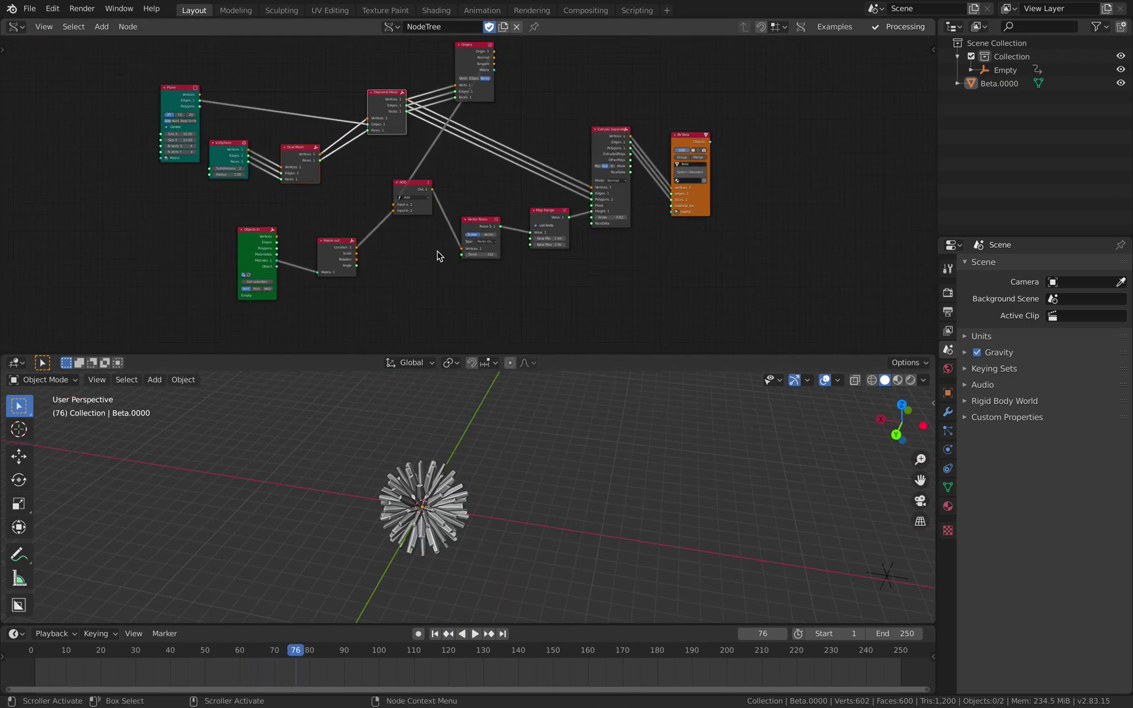
middle_click_drag(437, 255, 437, 283)
left_click(28, 10)
left_click(61, 99)
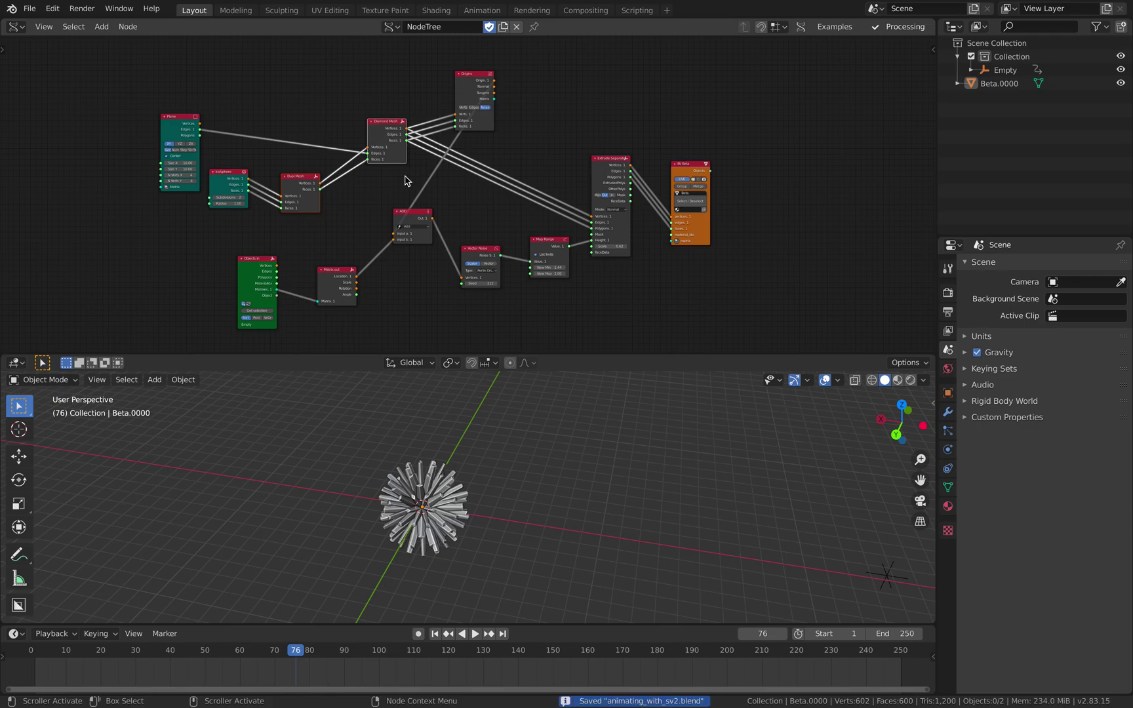